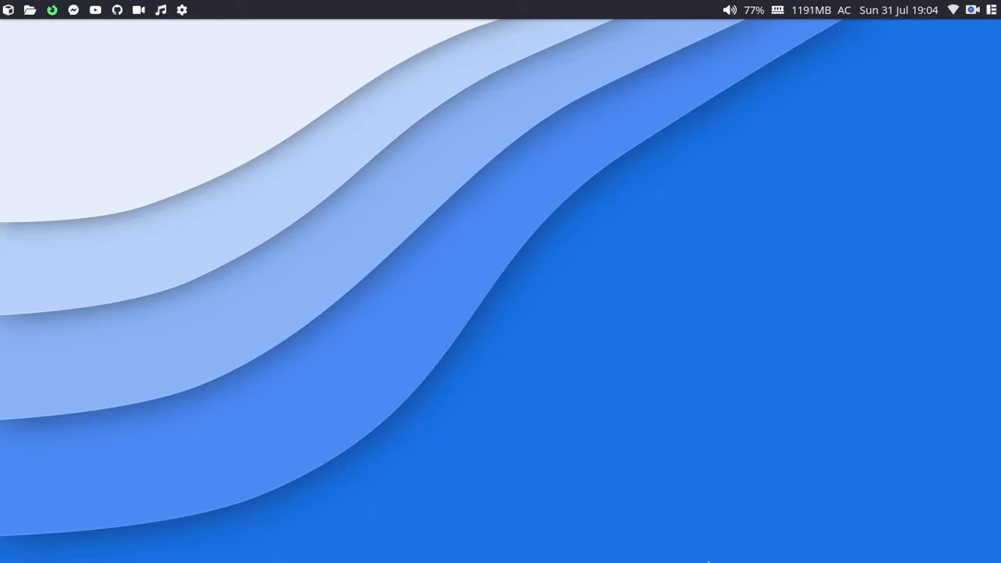
Step: Open a full-screen zsh terminal over the desktop wallpaper
key(super+Return)
Step: Jump into the Downloads folder with z and list its contents
text(cd)
key(BackSpace)
key(BackSpace)
text(z Down)
key(Tab)
key(Return)
text(ls)
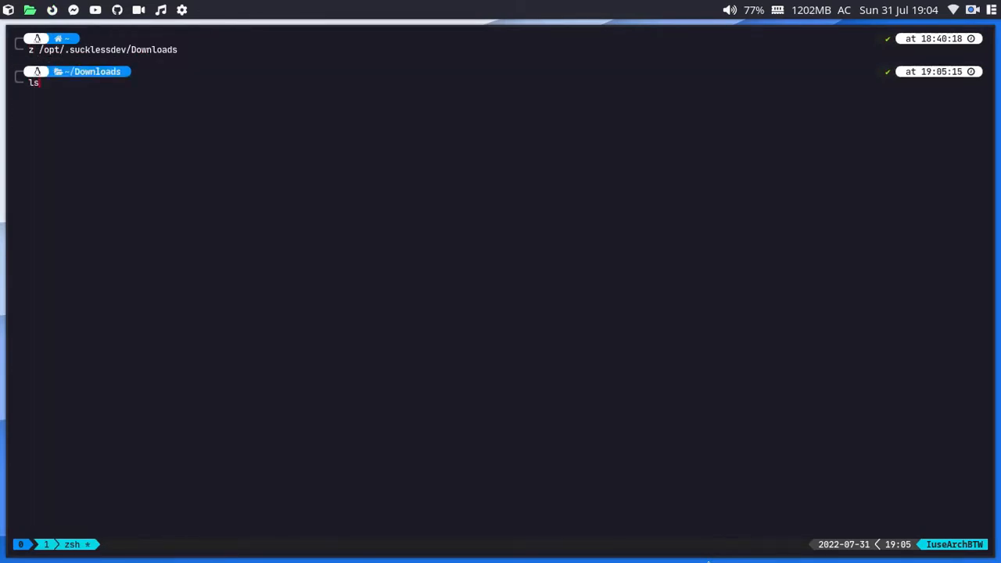
key(Return)
Step: Enter the ventoy-1.0.78 folder, list its files and highlight the listing
text(cd ve)
key(Tab)
key(Return)
text(l)
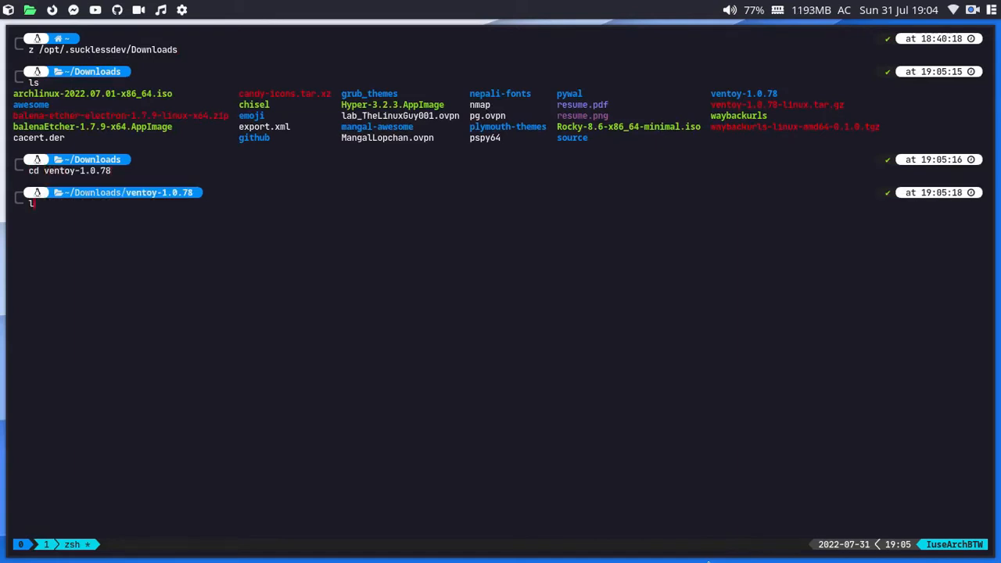
text(s)
key(Return)
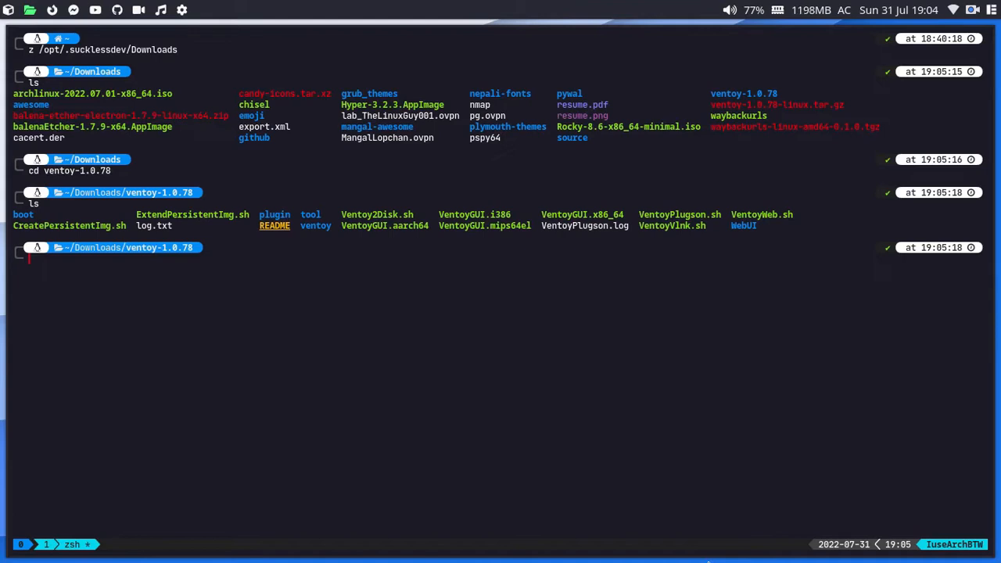
drag(40, 212, 460, 225)
Step: Run sudo fdisk -l with the admin password and pick out the /dev/sdb flash disk
text(sudo fdisk -l)
key(BackSpace)
key(BackSpace)
key(BackSpace)
key(BackSpace)
key(BackSpace)
key(BackSpace)
key(BackSpace)
text(disk -l)
key(Return)
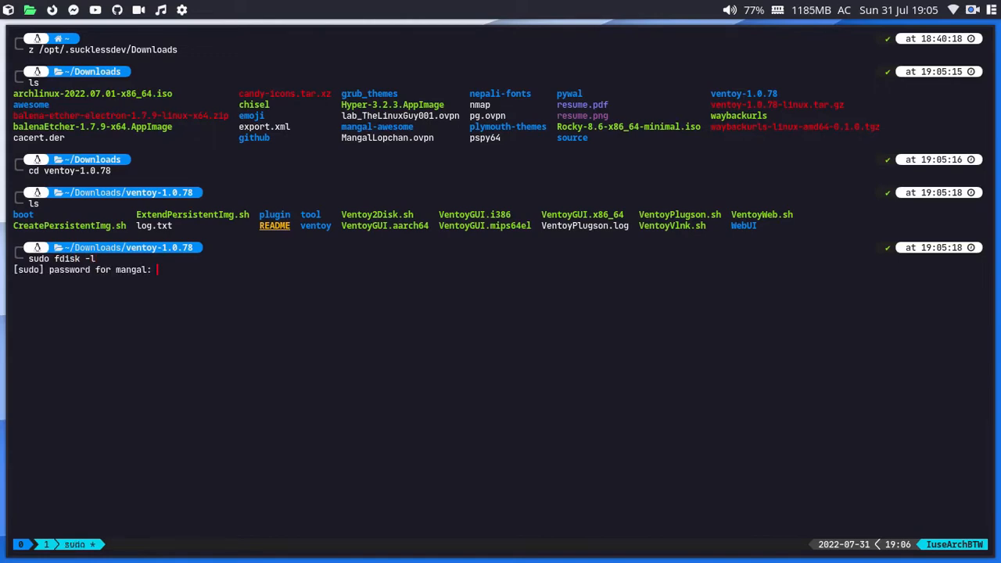
key(Return)
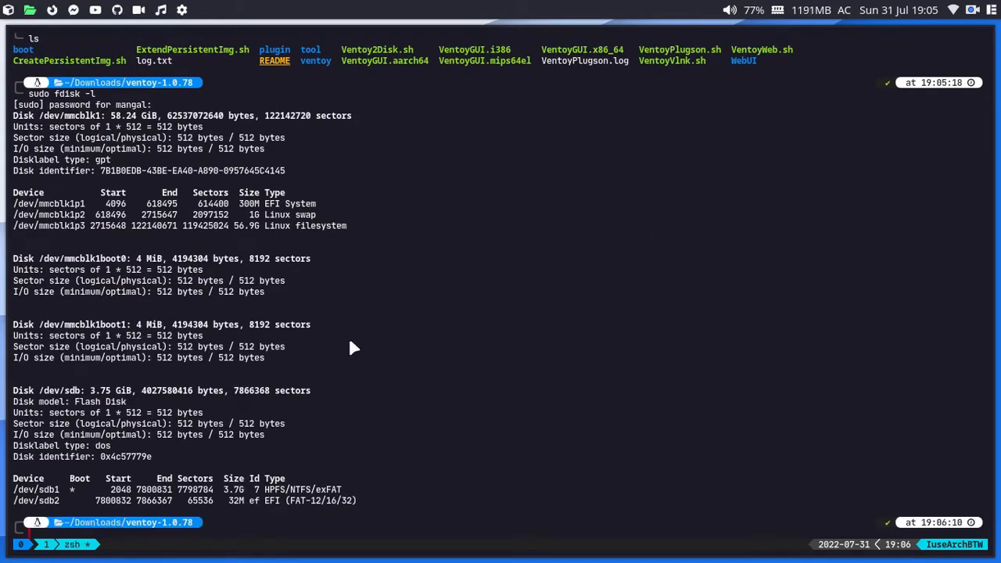
triple_click(58, 390)
double_click(58, 390)
Step: Run sudo ./VentoyPlugson.sh /dev/sdb and copy the 127.0.0.1:24681 server address
text(sudo ./VentoyPlu)
key(Tab)
text(sh)
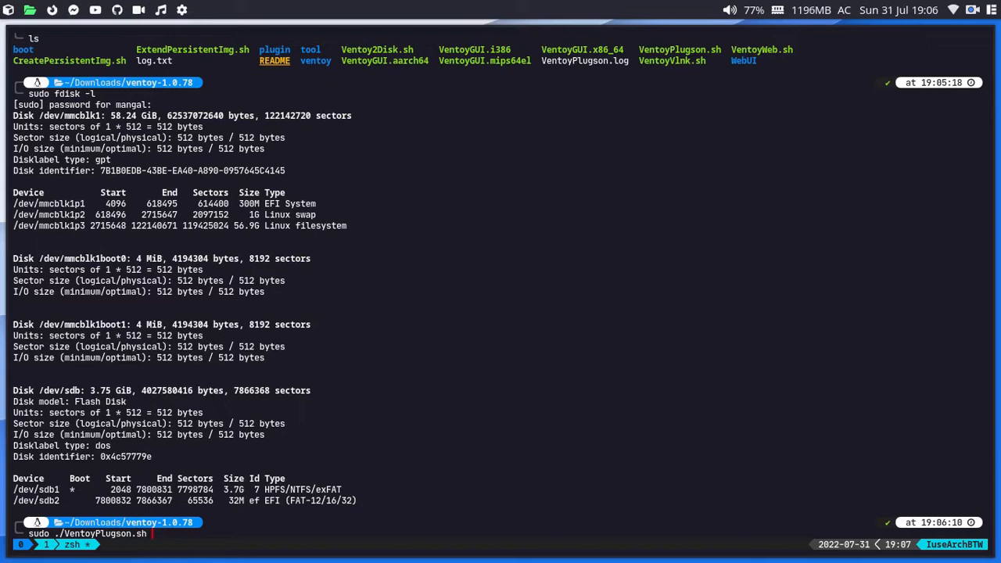
text(/dev/sdb)
key(Return)
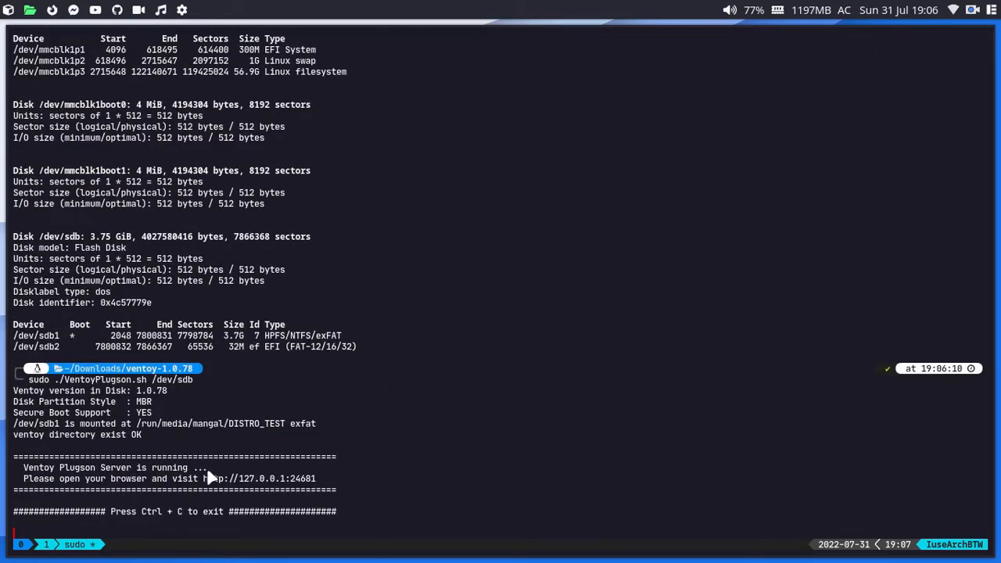
drag(203, 476, 325, 479)
key(ctrl+c)
key(alt+Tab)
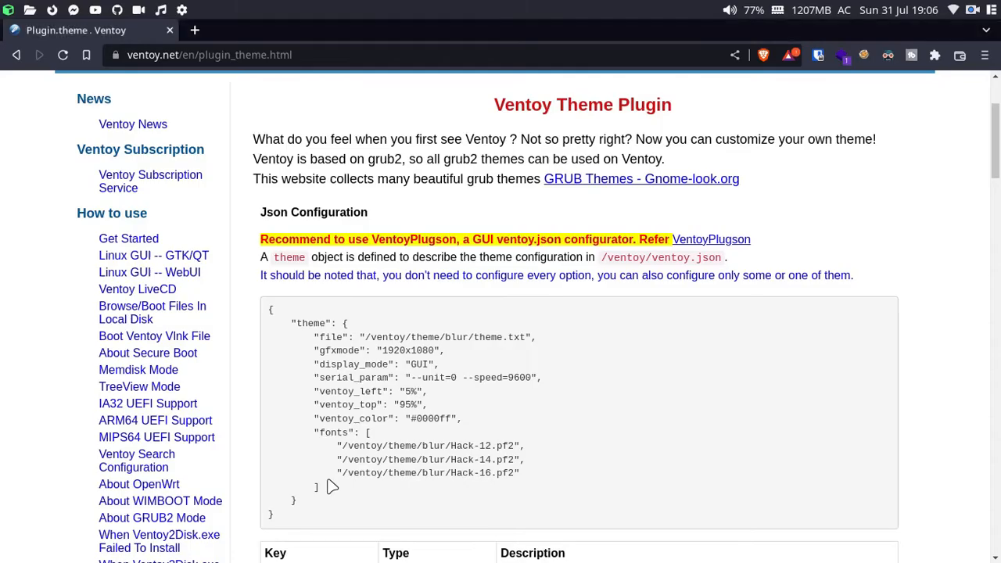
key(ctrl+t)
key(ctrl+v)
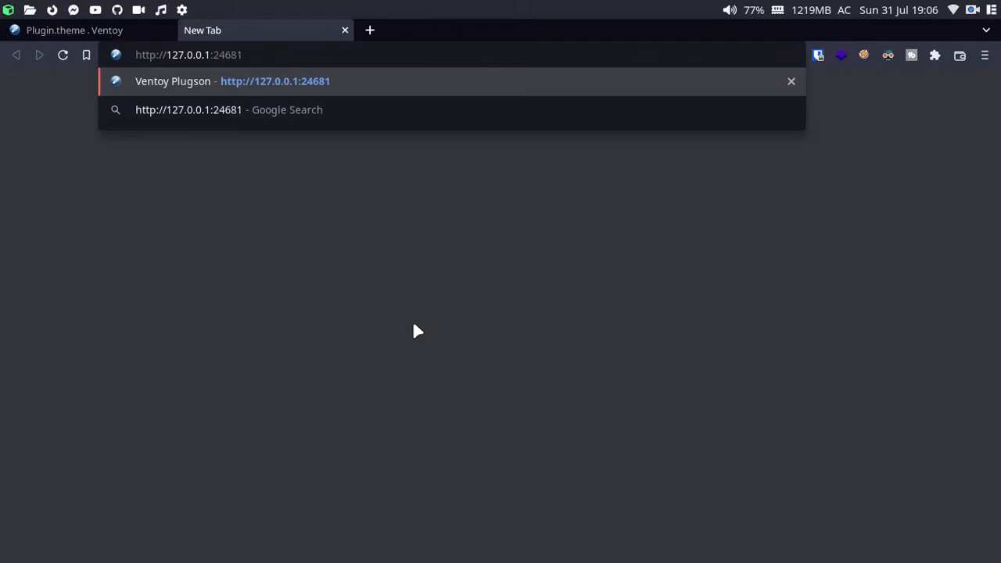
key(Return)
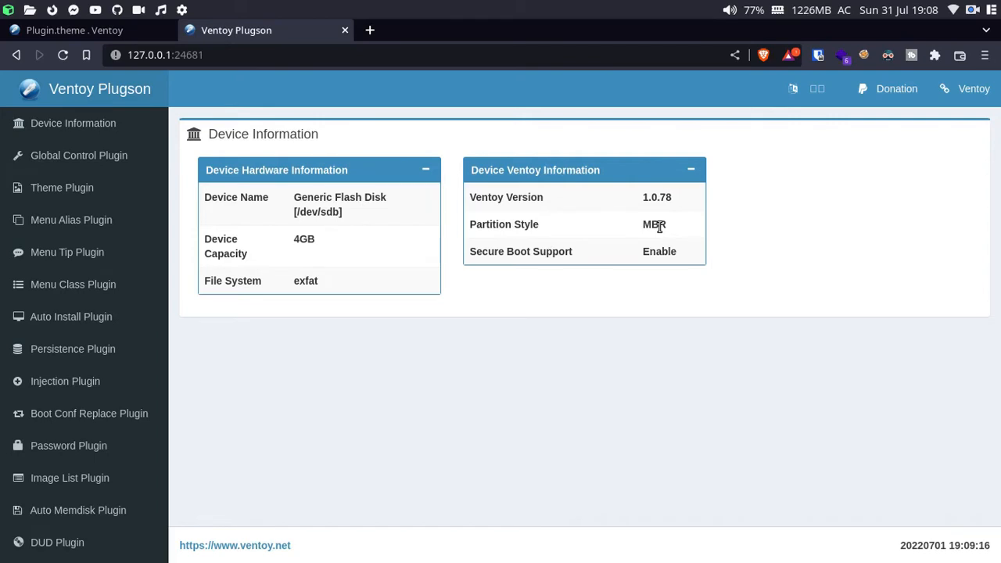
Step: Look through the Global Control Plugin options, then open the Theme Plugin page
click(52, 156)
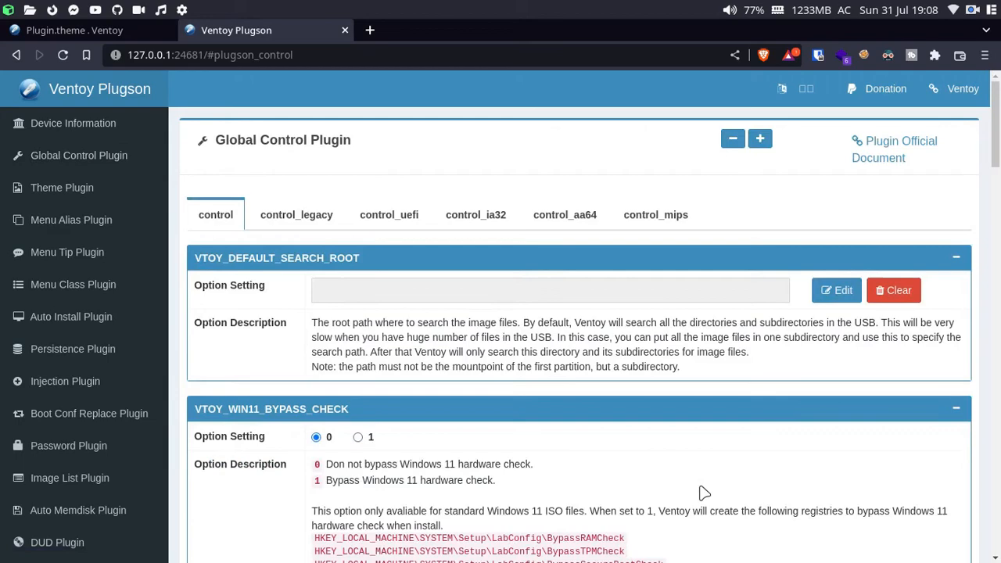
scroll(664, 440, down, 5)
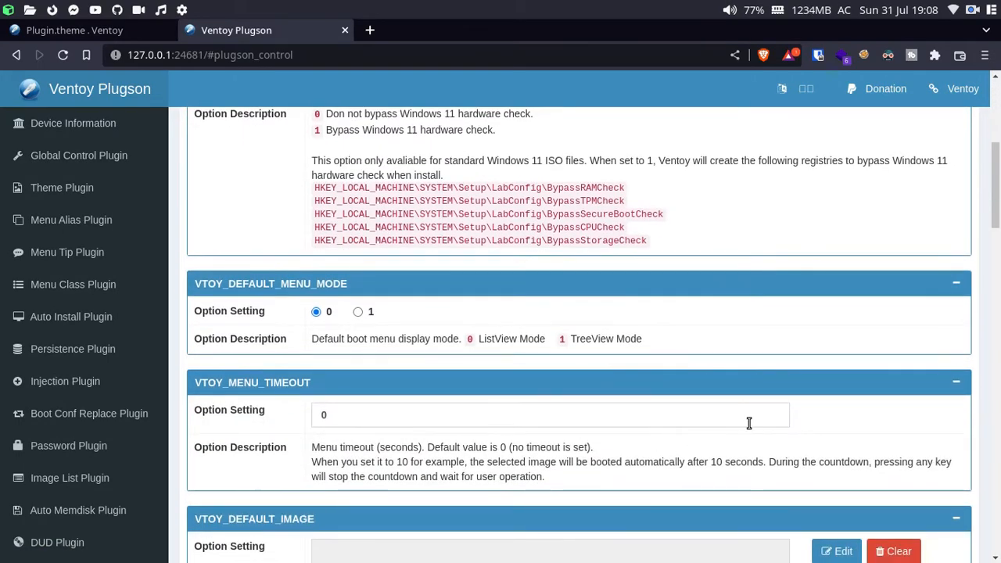
scroll(748, 422, down, 5)
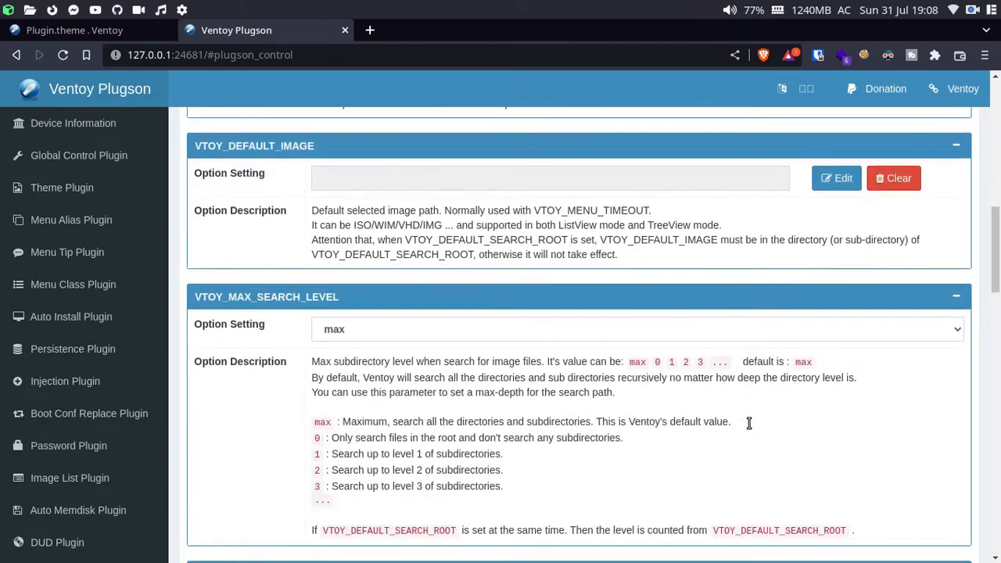
scroll(752, 422, down, 10)
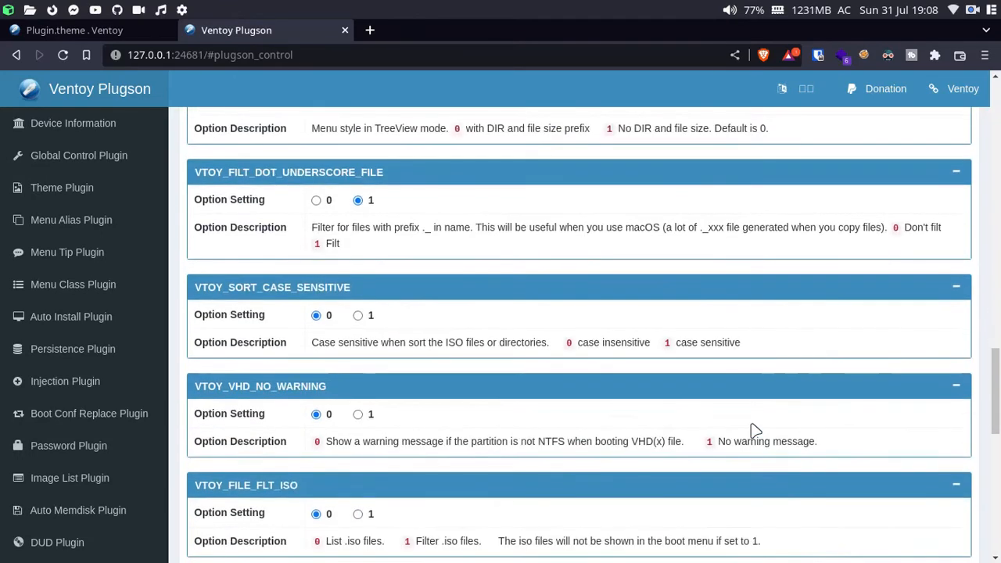
scroll(536, 308, up, 4)
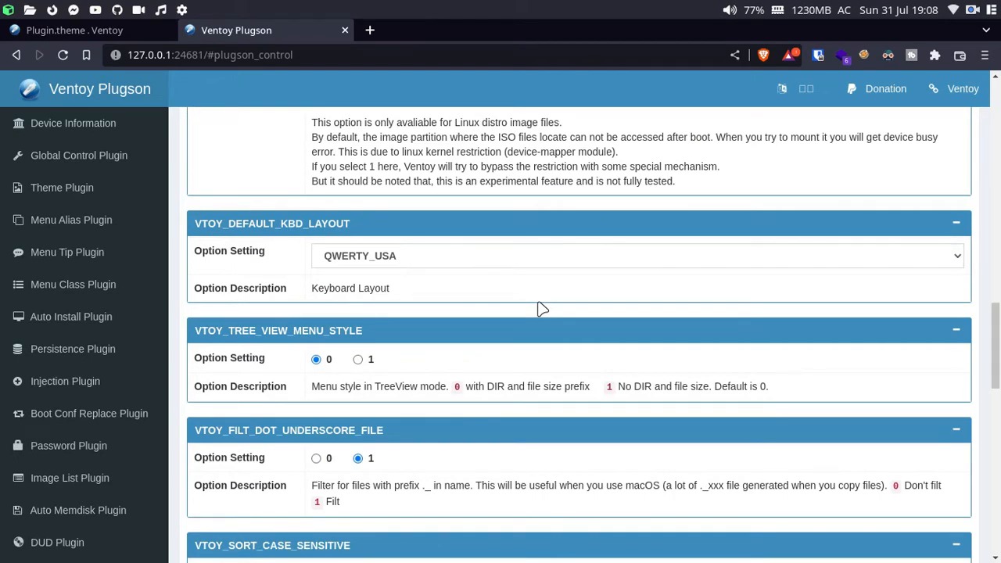
scroll(536, 308, down, 5)
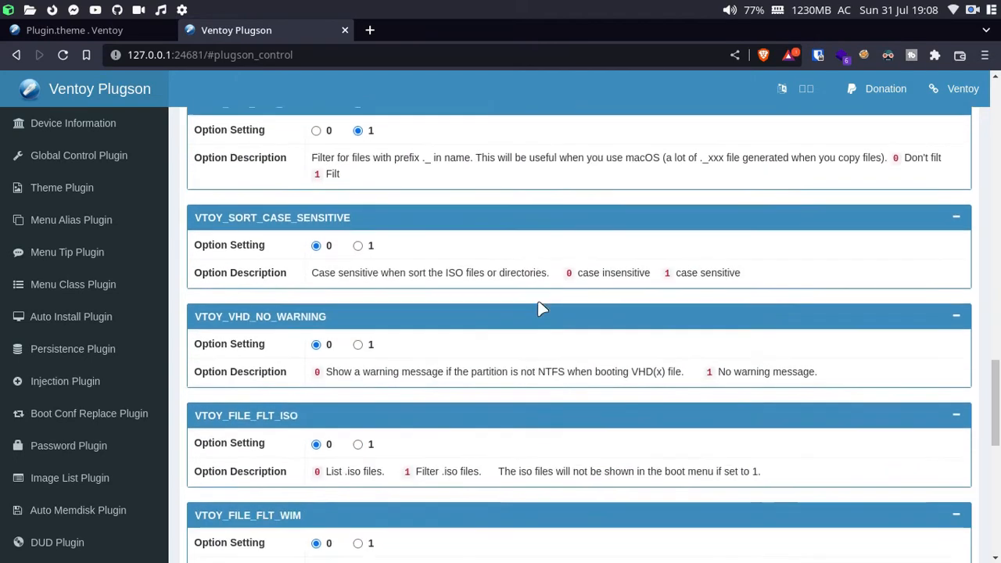
scroll(498, 430, down, 5)
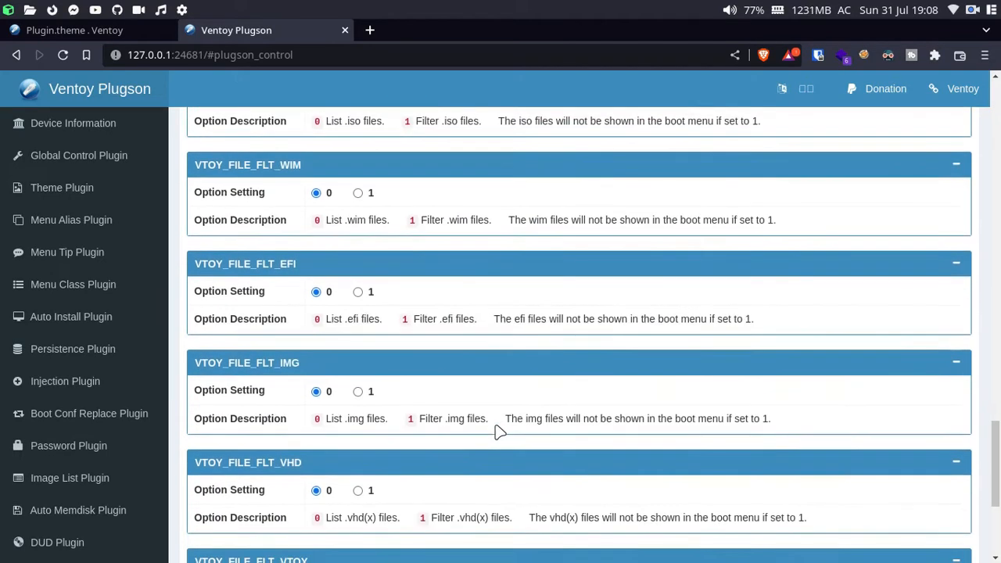
scroll(498, 430, down, 3)
scroll(529, 426, up, 8)
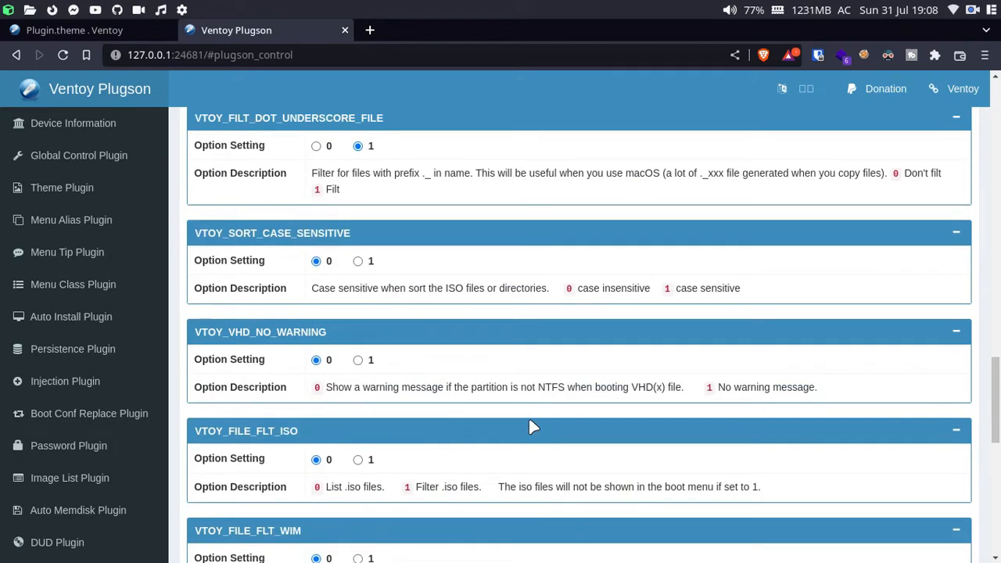
click(109, 198)
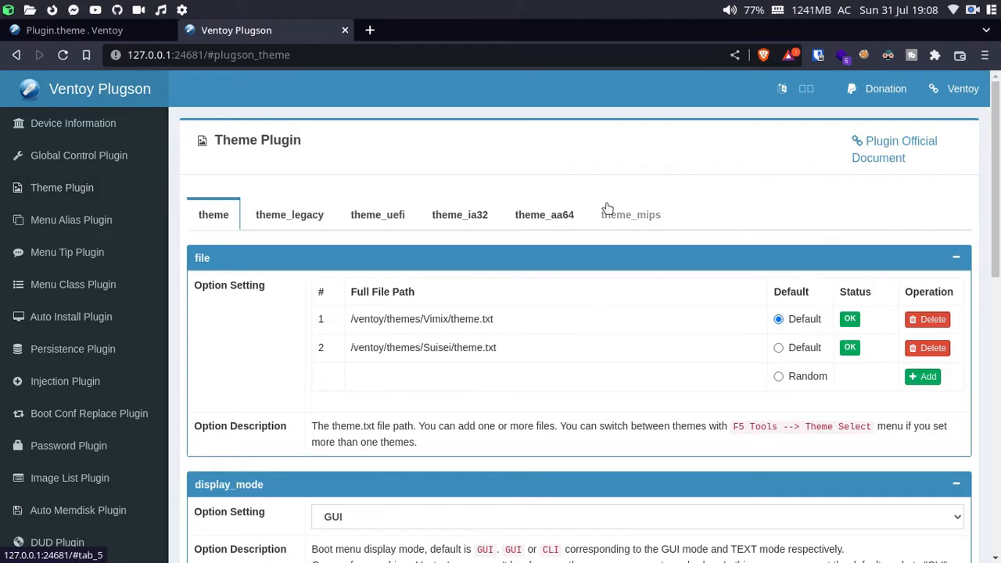
Step: Start adding a theme file, cancel it unchanged, and open a new tab to pling.com
click(924, 378)
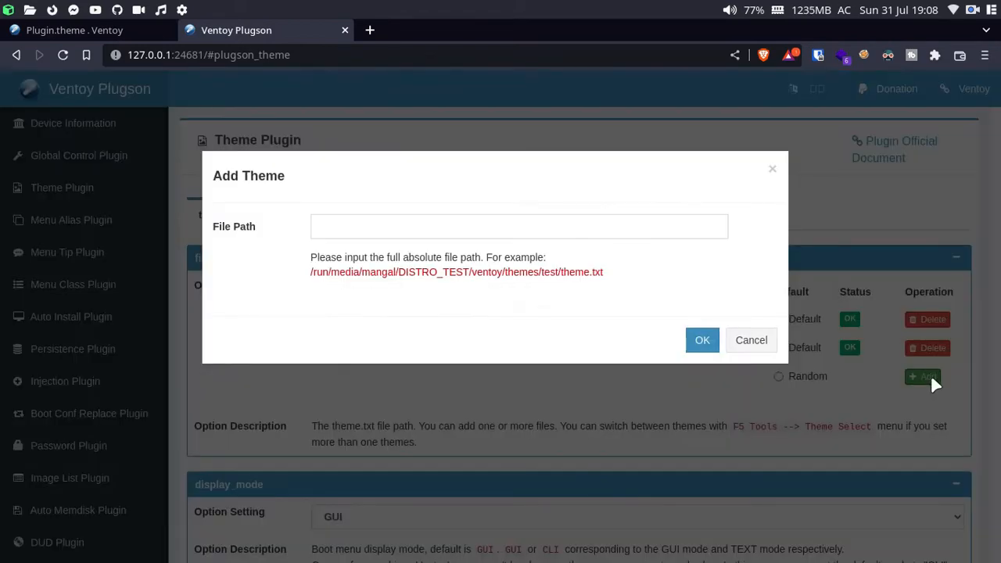
click(450, 229)
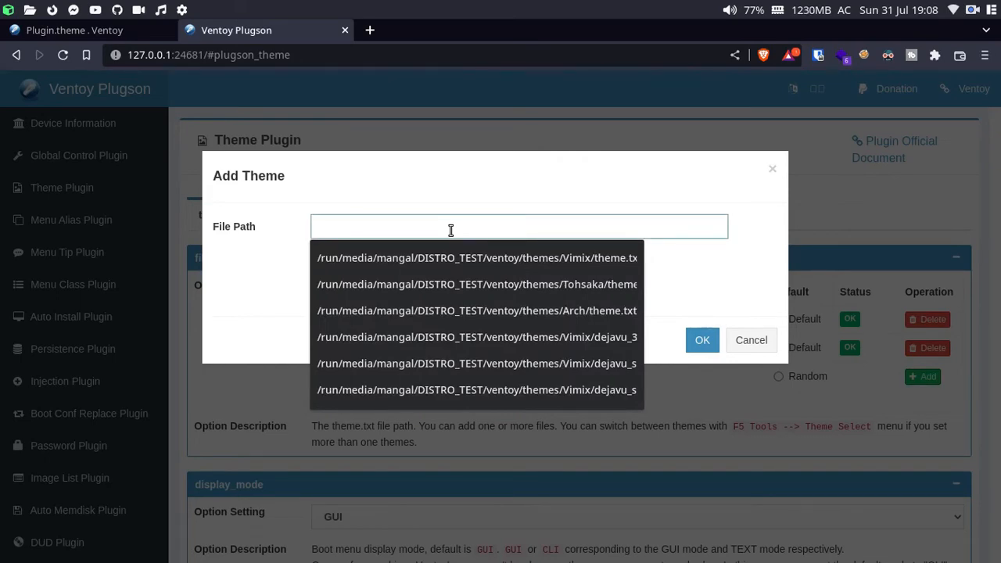
click(752, 347)
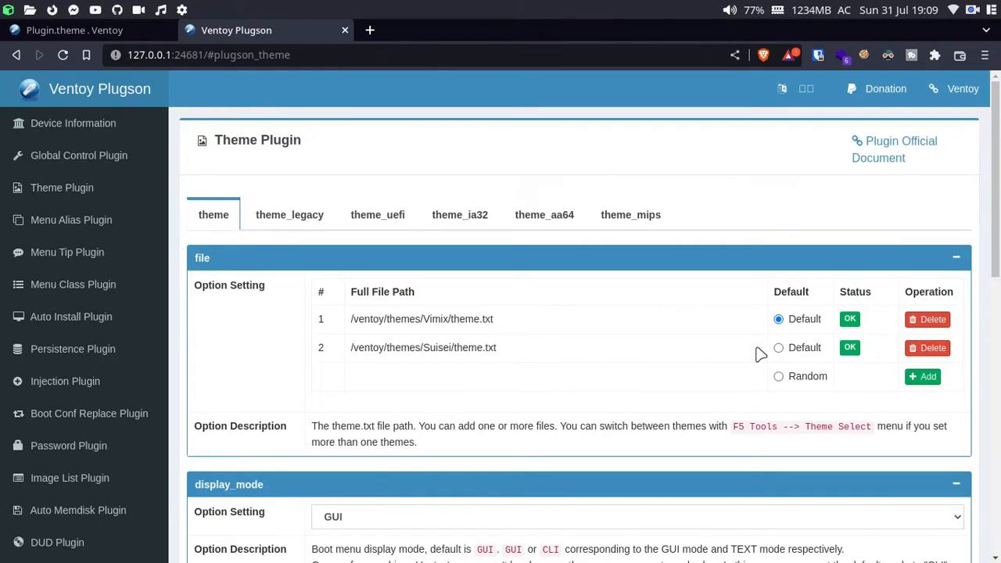
key(ctrl+t)
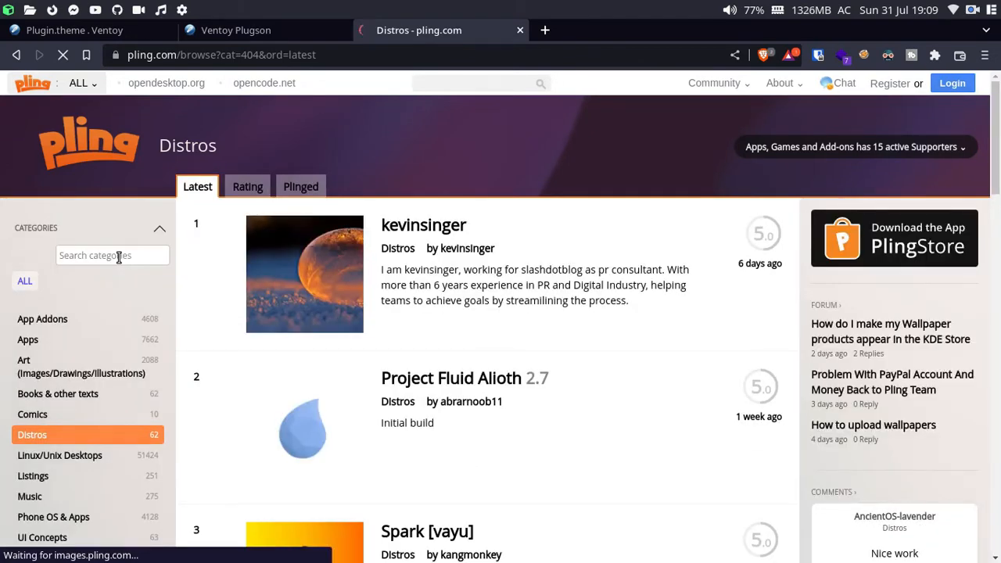
Step: Search pling categories for 'grub' and open the GRUB Themes category
scroll(119, 257, down, 1)
click(93, 234)
text(grub)
click(75, 300)
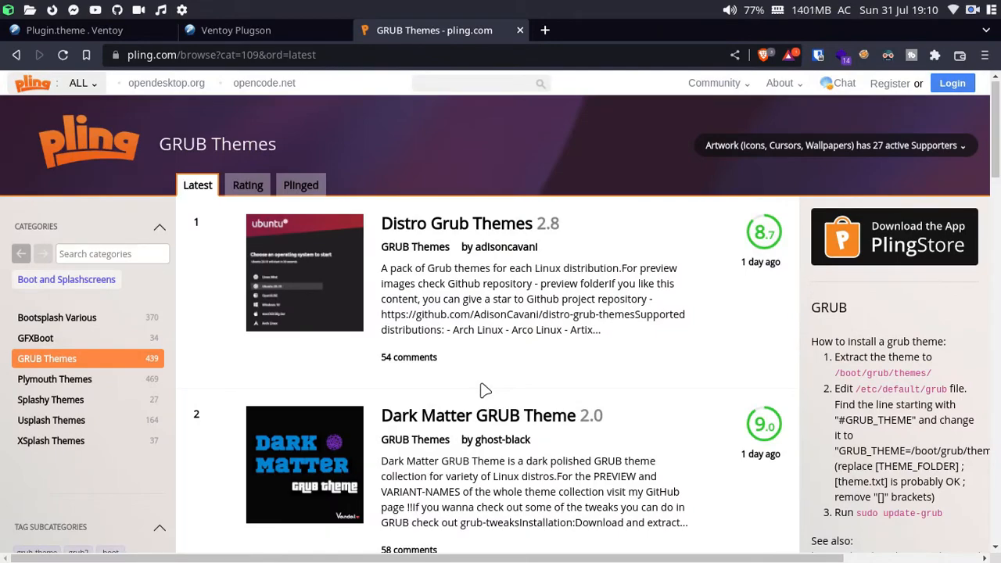
Step: Browse the GRUB themes and open the Fate Series GRUB Theme page
scroll(482, 395, down, 5)
scroll(500, 422, down, 3)
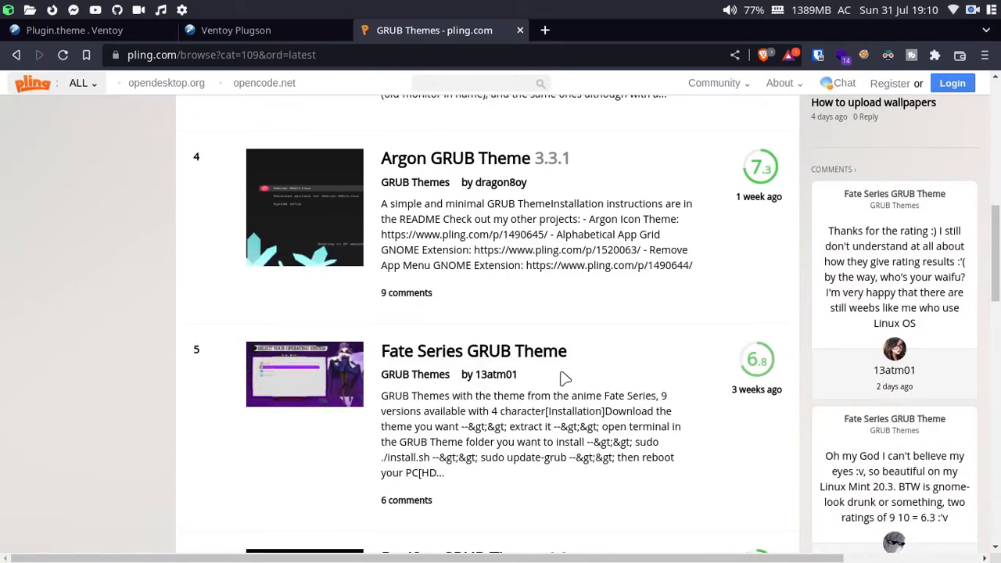
scroll(562, 380, down, 6)
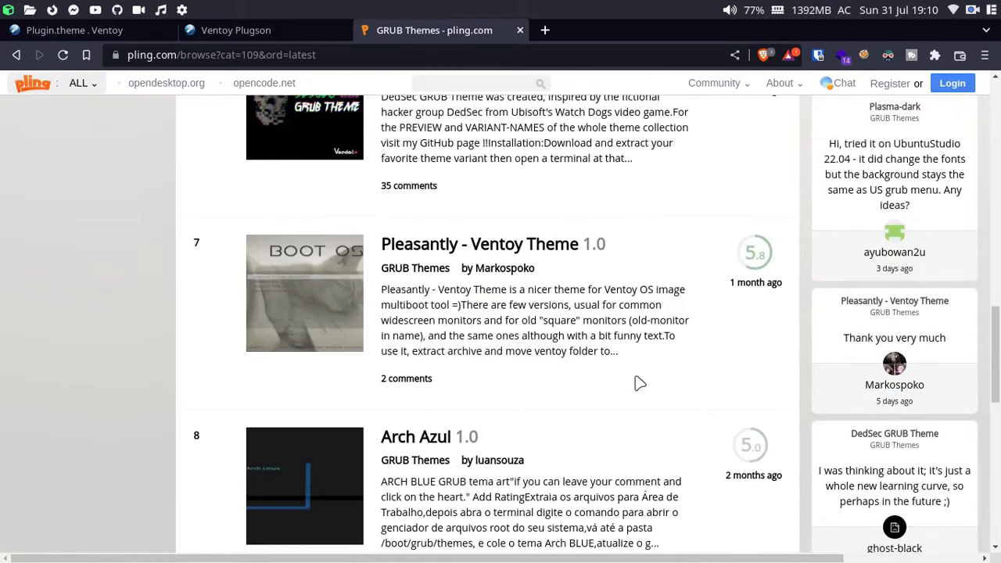
scroll(640, 383, down, 8)
scroll(639, 383, up, 10)
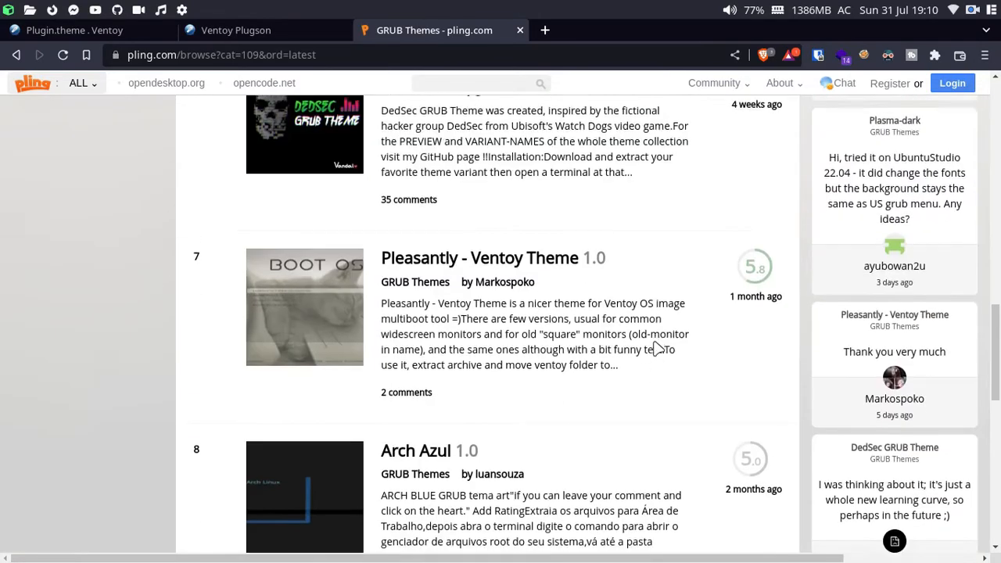
scroll(683, 292, up, 5)
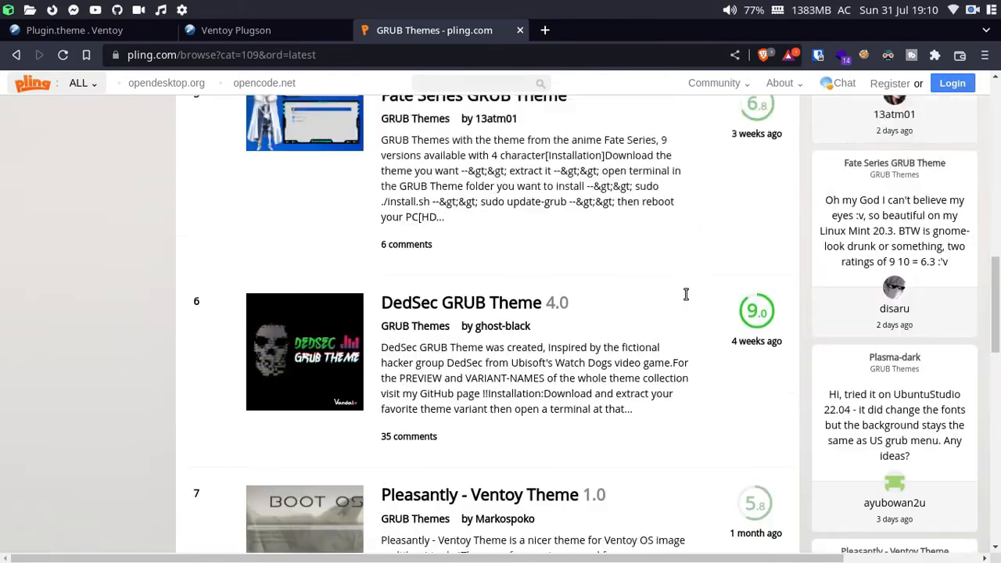
scroll(549, 294, down, 3)
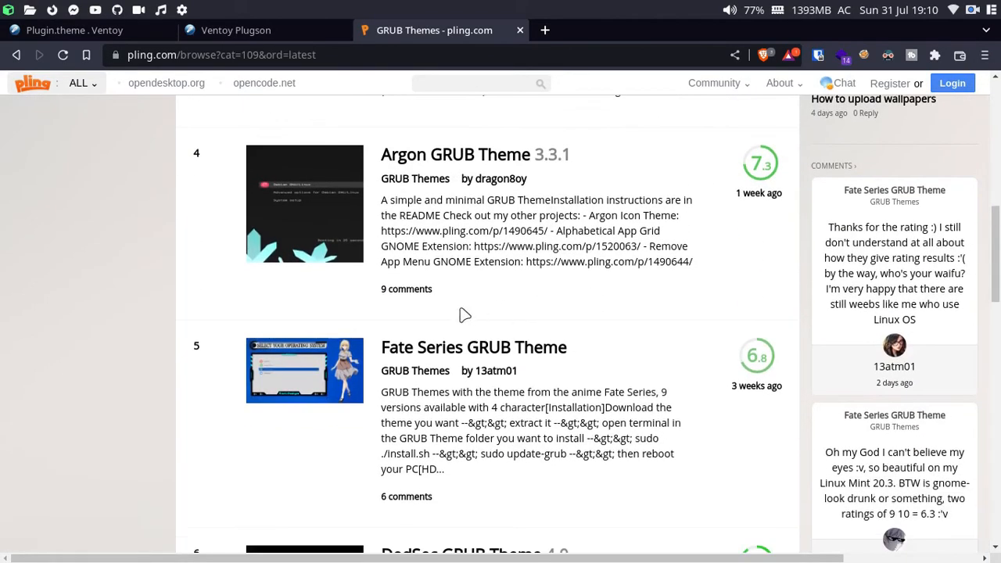
click(439, 346)
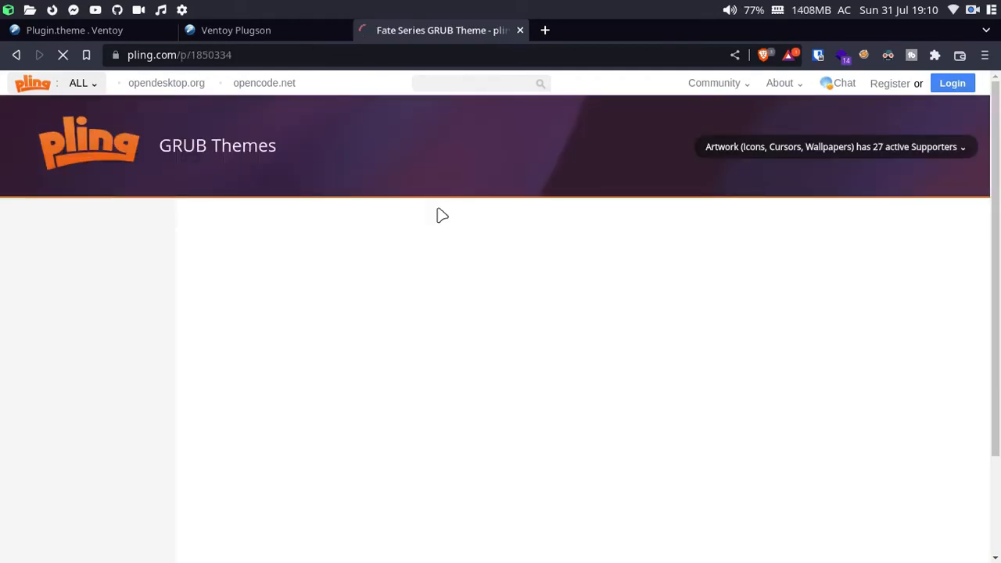
Step: Scroll the theme page and show its Files (9) download list
scroll(404, 360, down, 5)
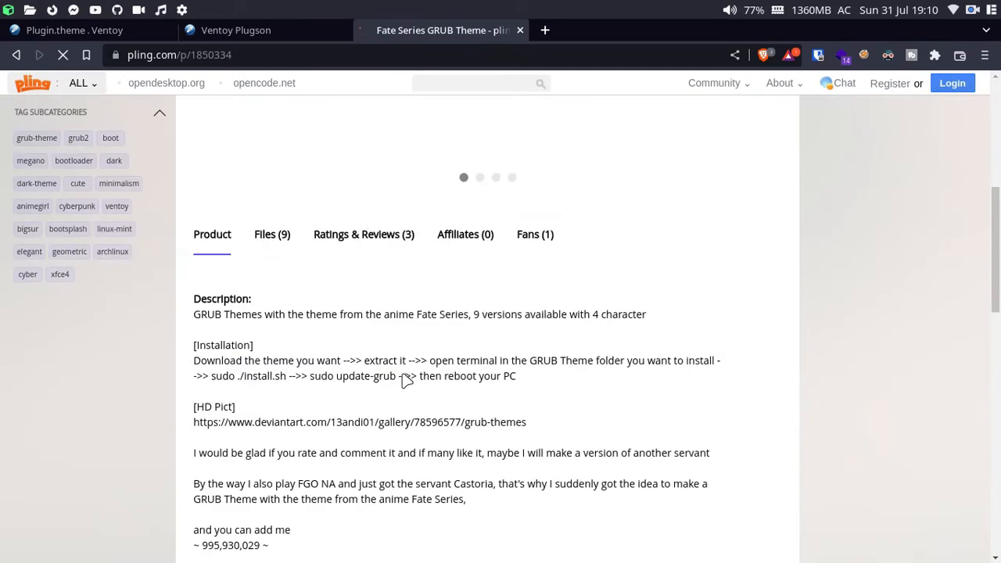
scroll(401, 374, down, 3)
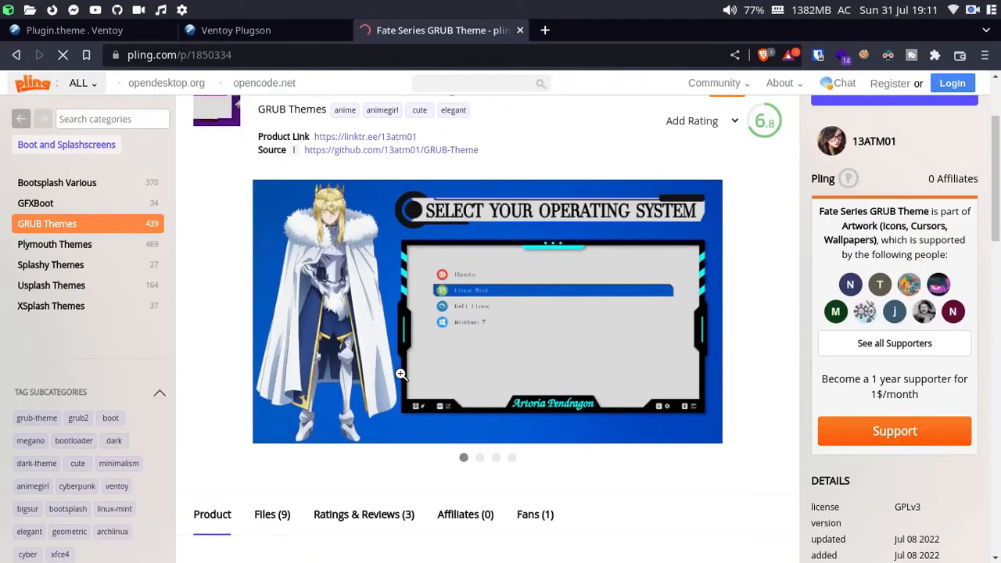
scroll(401, 375, down, 3)
scroll(401, 375, down, 2)
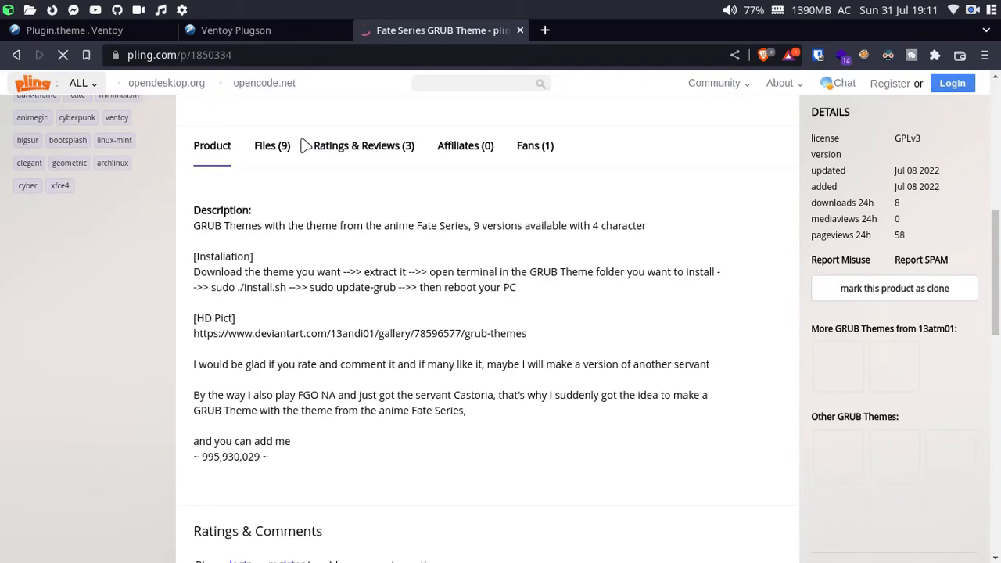
click(263, 147)
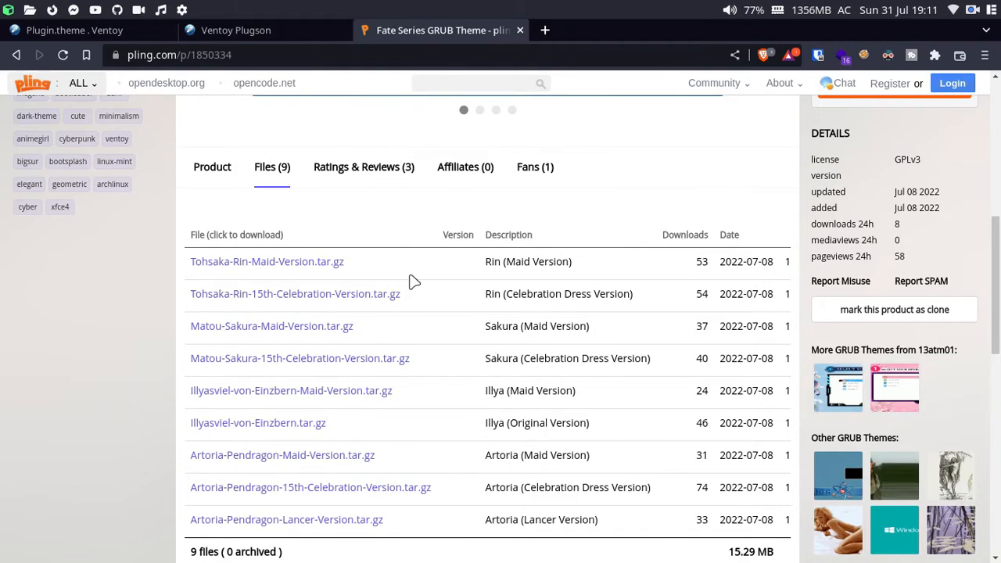
Step: Close the pling tab, return to the terminal, and list the home folder in a new tmux window
key(ctrl+w)
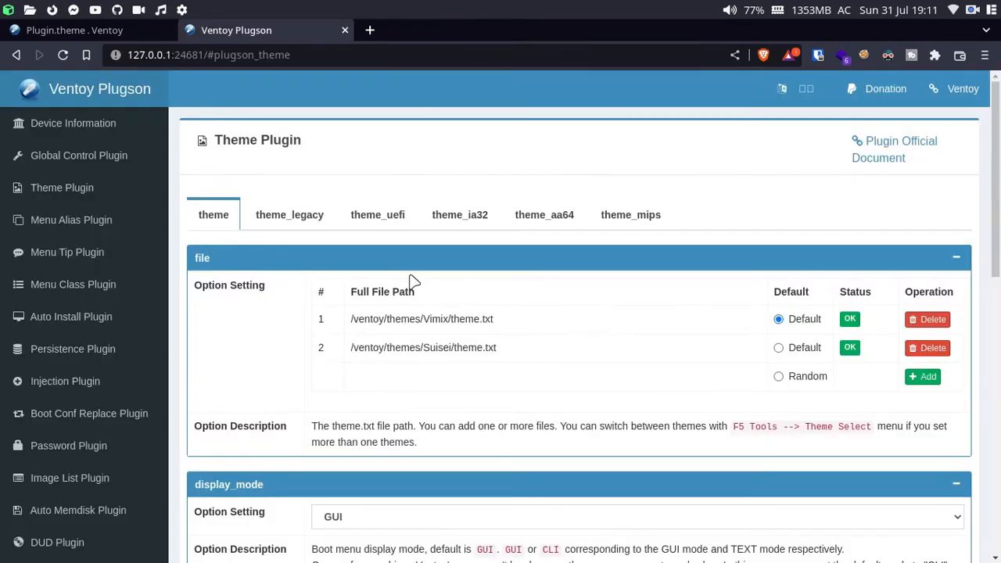
key(super+2)
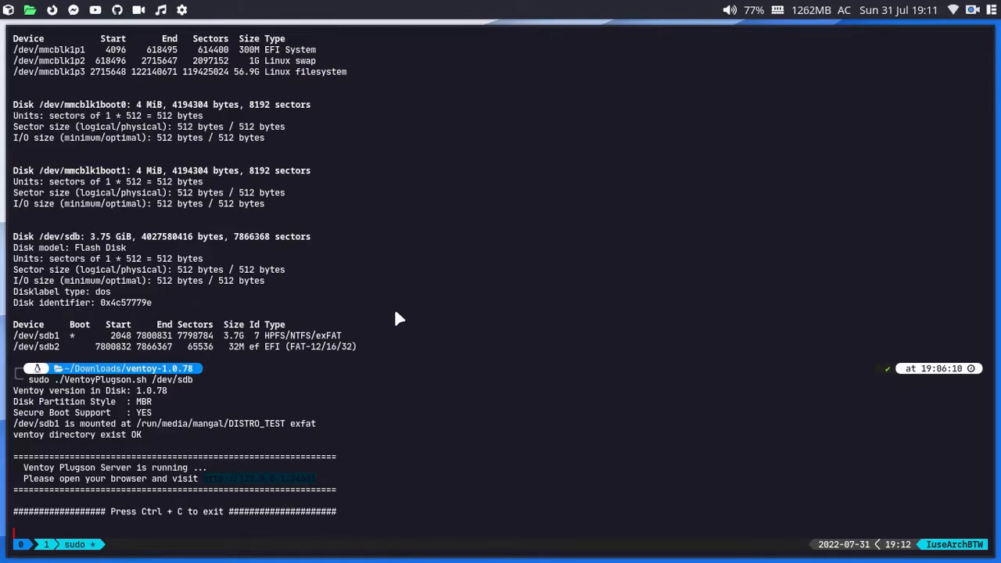
key(ctrl+b)
text(c)
text(ls)
key(Return)
Step: Change into Downloads/grub_themes and list the theme archives there
text(cd Downloads)
key(Tab)
key(Return)
text(ls)
key(Return)
text(cd grub)
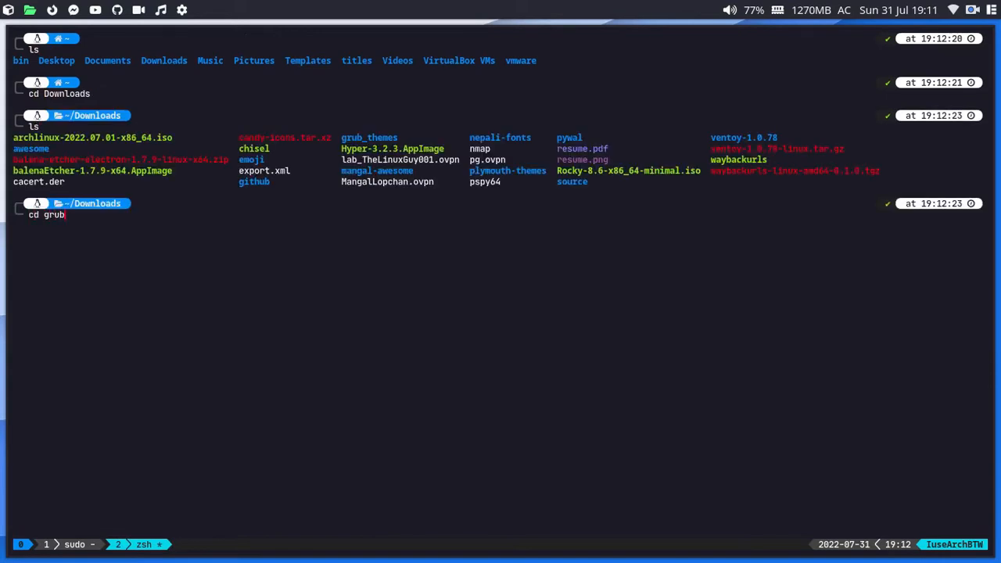
key(Tab)
key(Return)
text(ls)
key(Return)
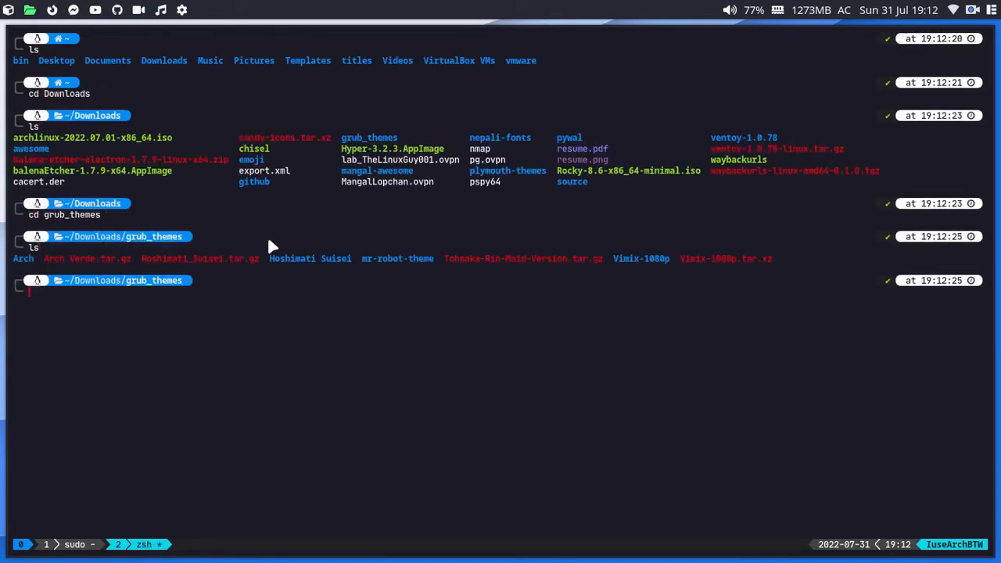
drag(163, 255, 256, 252)
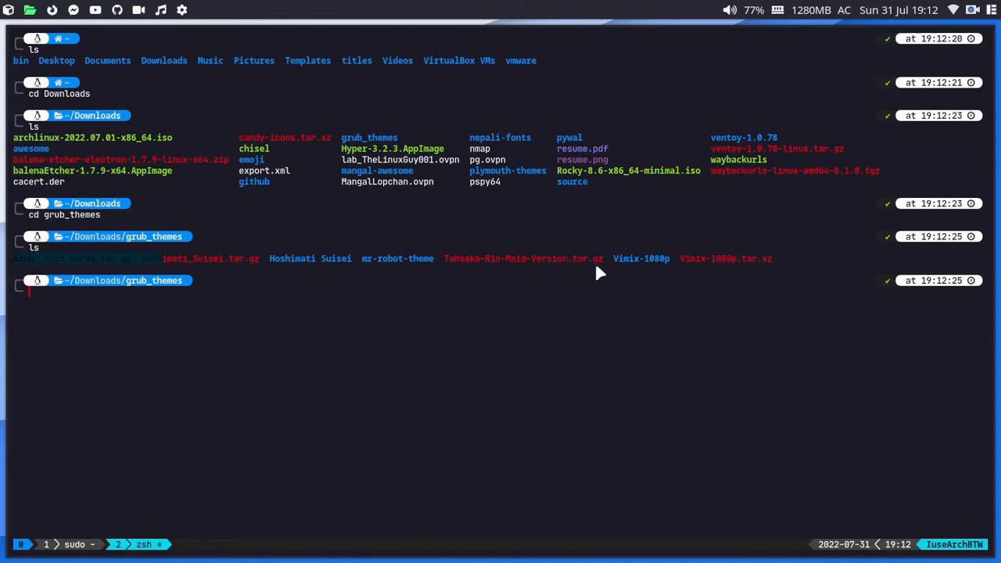
Step: Draft tar extract commands for the Hoshimati_Suisei and Vimix-1080p archives, then clear them
text(tar -xzf)
double_click(190, 257)
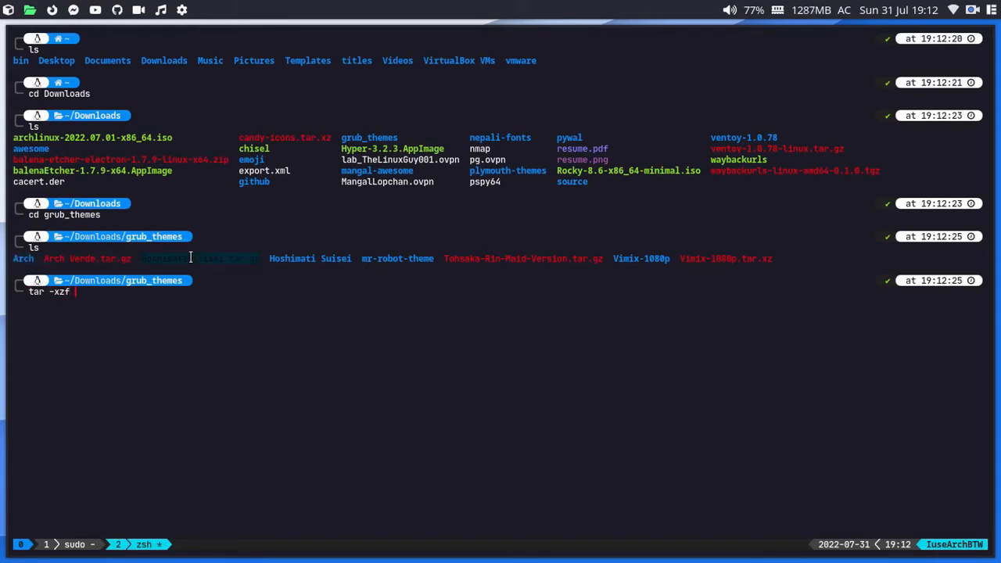
middle_click(189, 258)
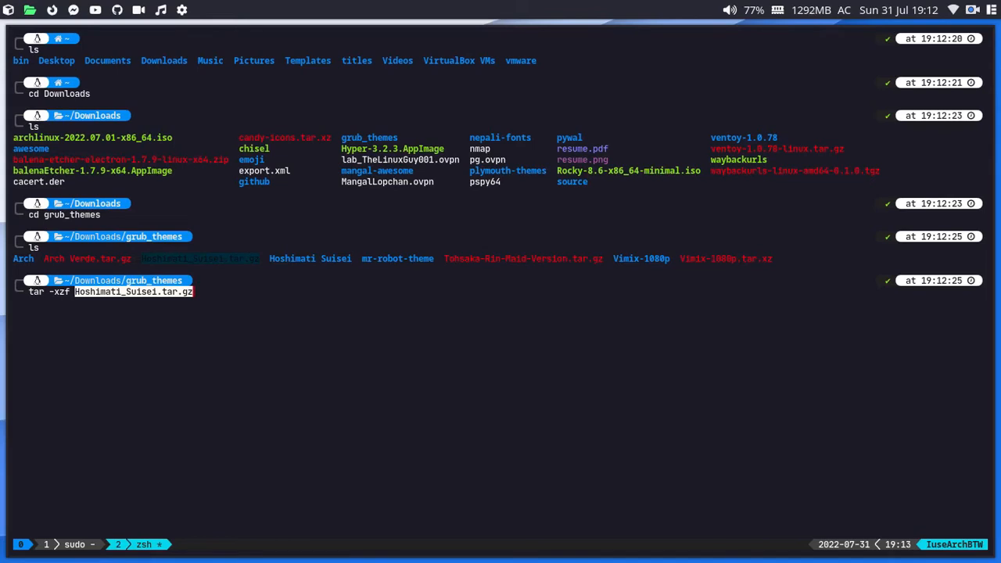
key(ctrl+u)
text(tar)
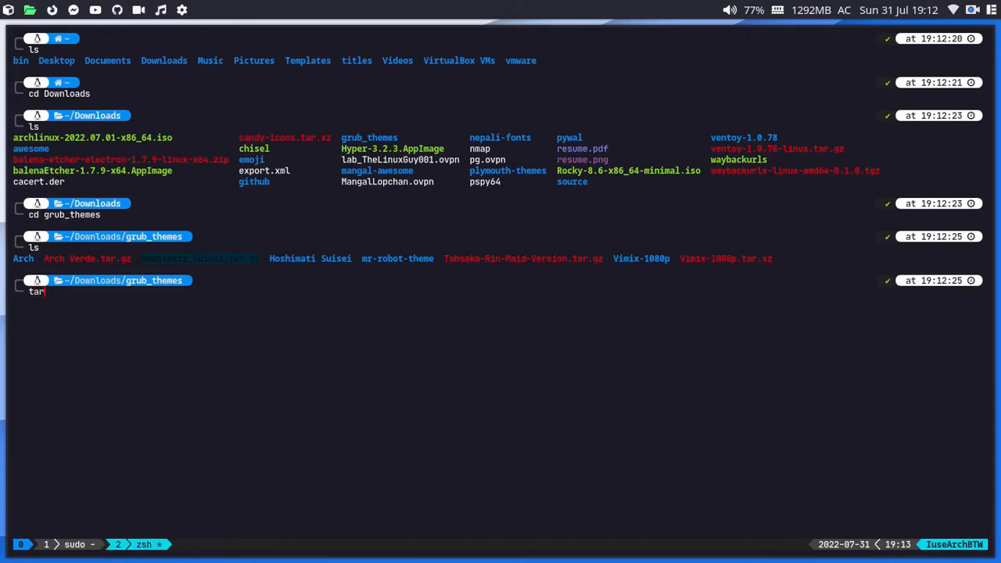
text( -xf)
double_click(752, 258)
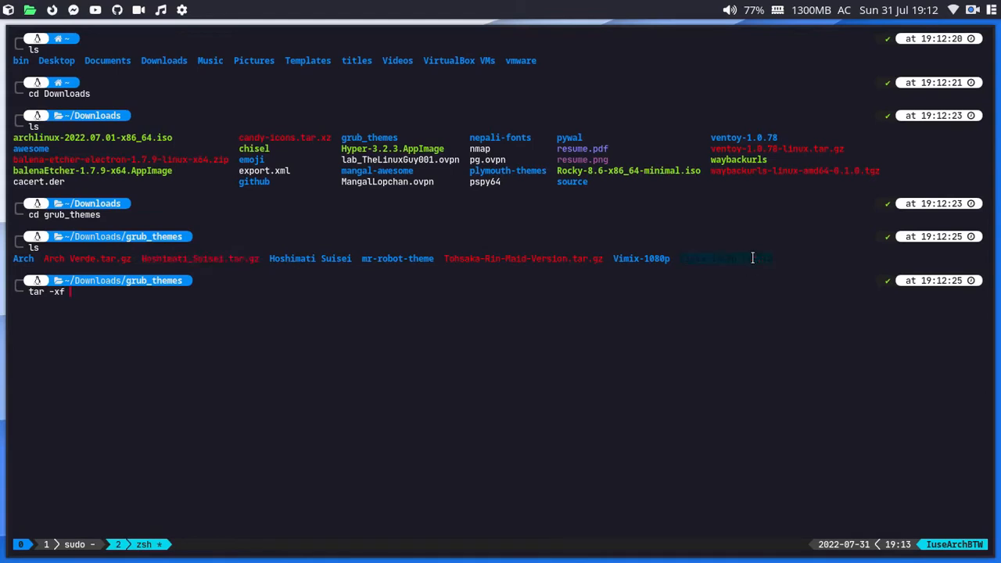
middle_click(751, 258)
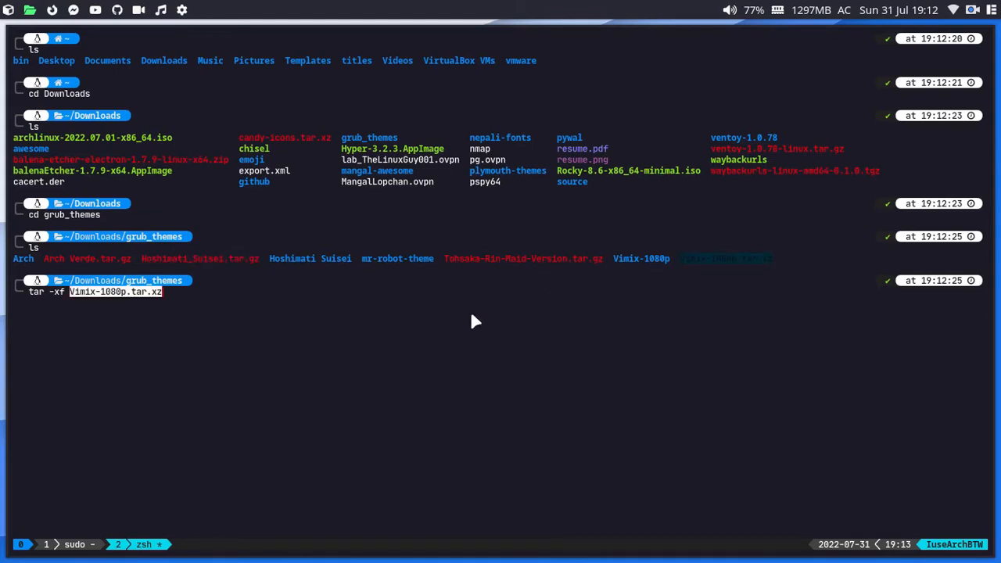
key(ctrl+u)
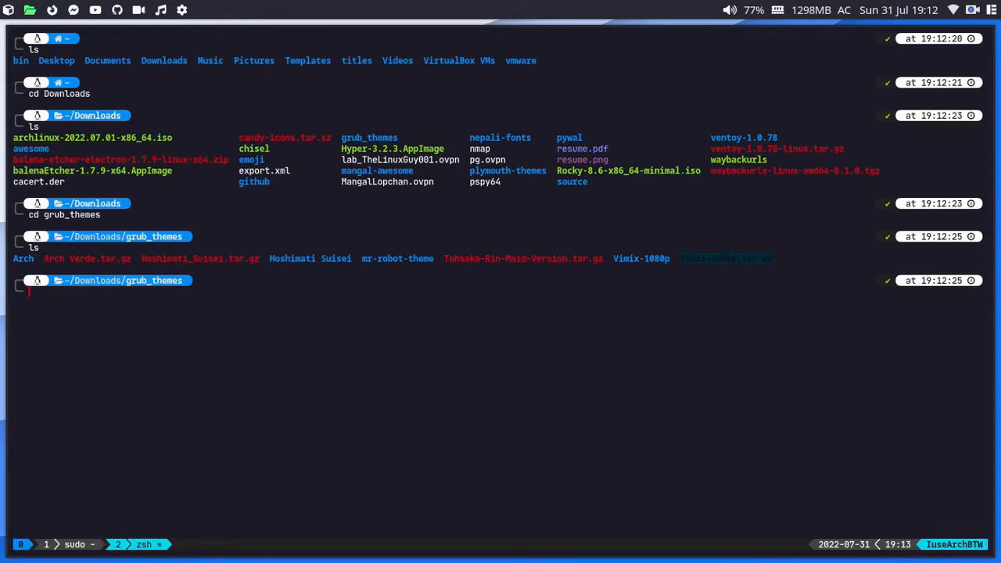
Step: Delete the Vimix-1080p folder and re-extract Vimix-1080p.tar.xz with tar -xf
text(rm -r Vimix-1080p)
key(Return)
text(tar -z)
text(xf)
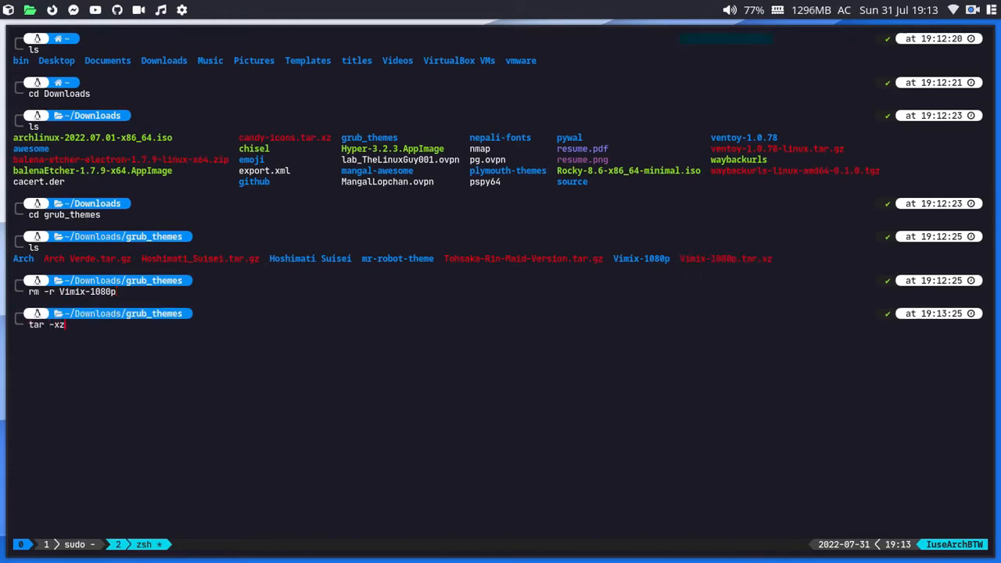
key(BackSpace)
key(BackSpace)
key(BackSpace)
key(BackSpace)
text(xf Vi)
key(Tab)
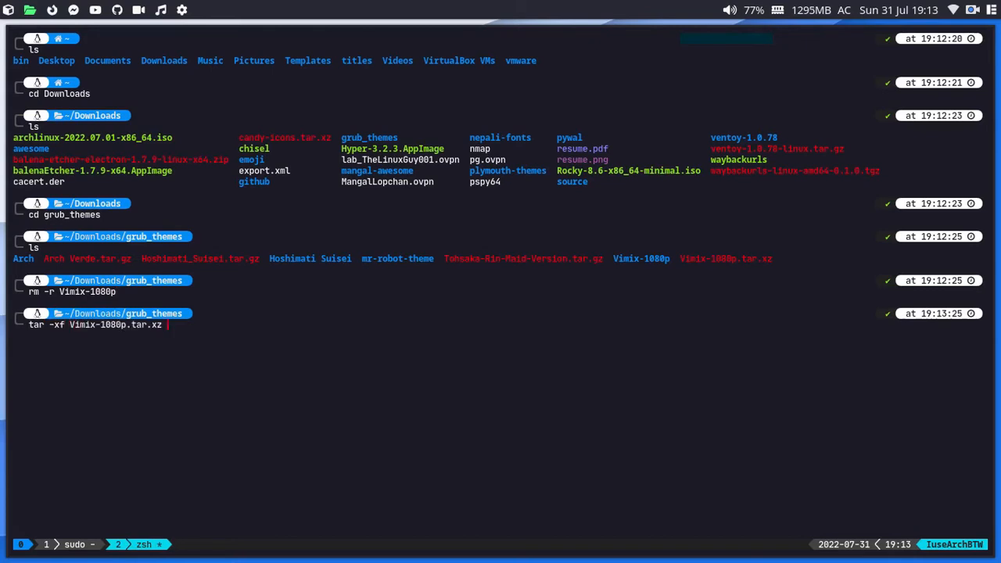
key(Return)
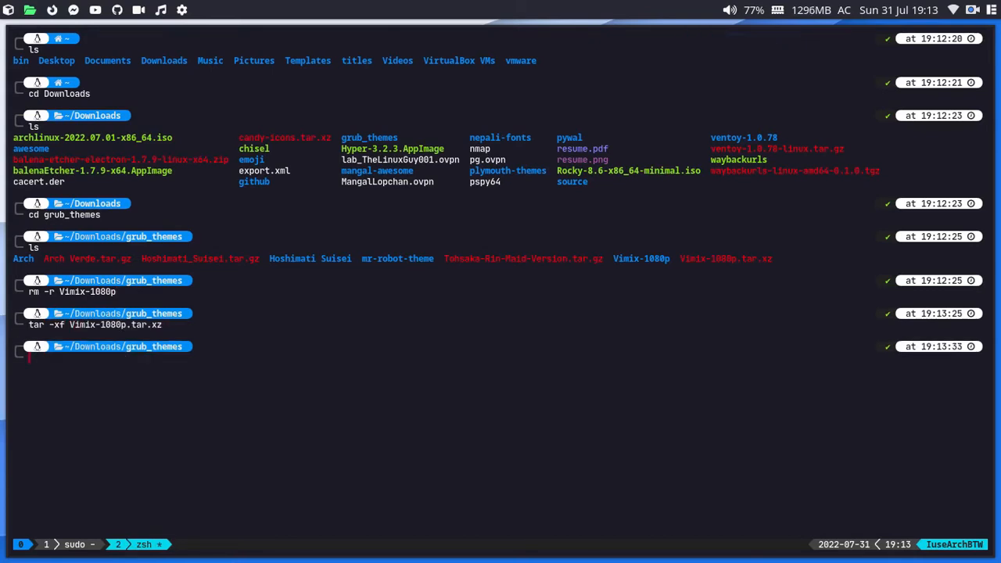
Step: List grub_themes again, then enter Vimix-1080p and list its contents
text(ls)
key(Return)
text(cd Vi)
key(Tab)
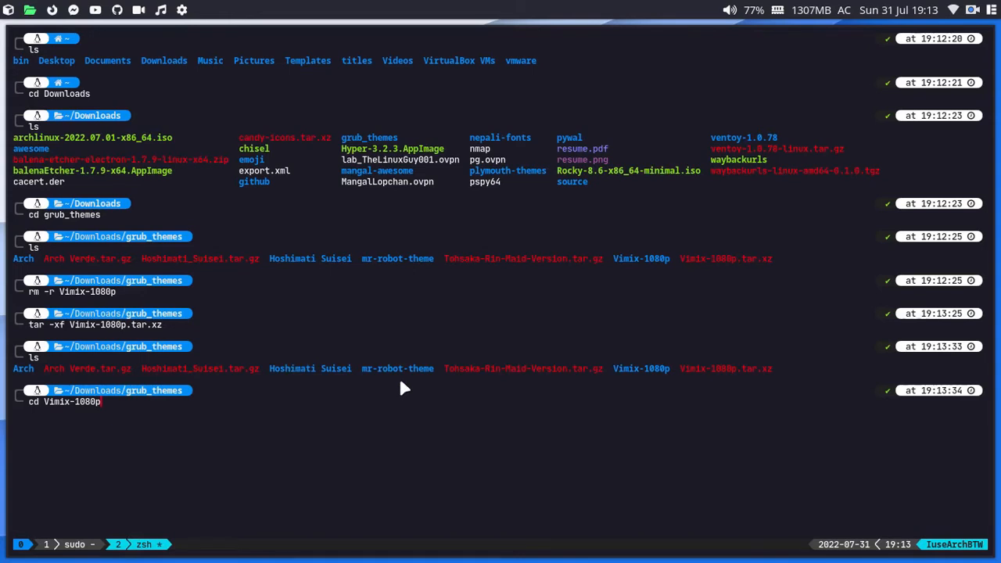
key(Return)
text(ls)
key(Return)
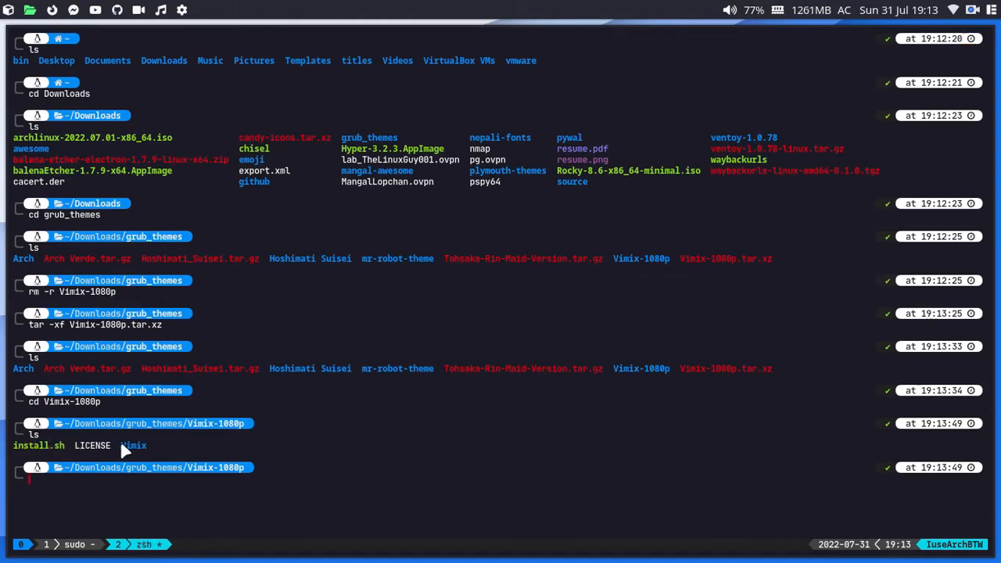
Step: Enter the Vimix theme folder and list its theme.txt and asset files
text(cd Vimix)
key(Return)
text(lks)
key(Return)
text(ls)
key(Return)
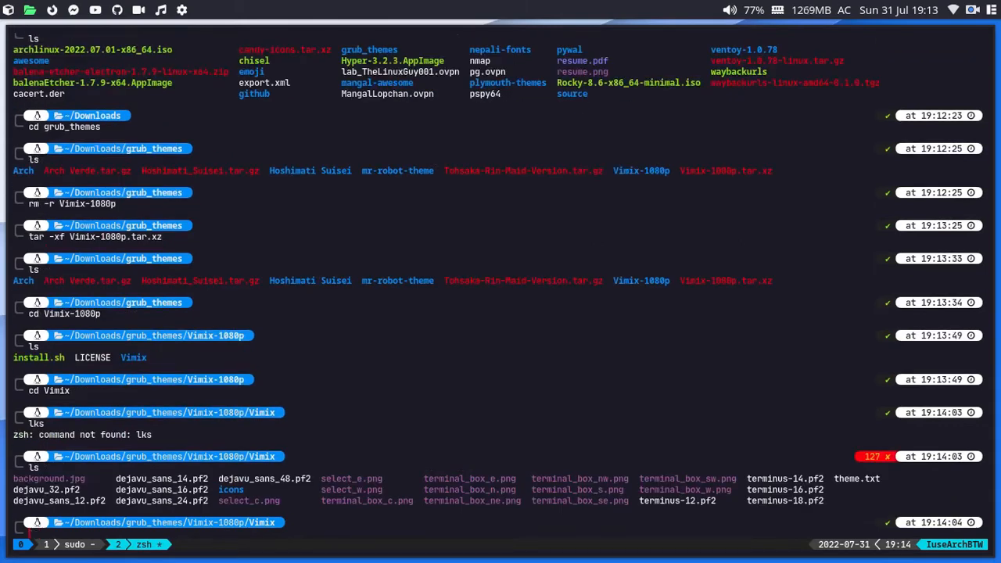
text(cd ..)
key(Return)
text(ls)
key(Return)
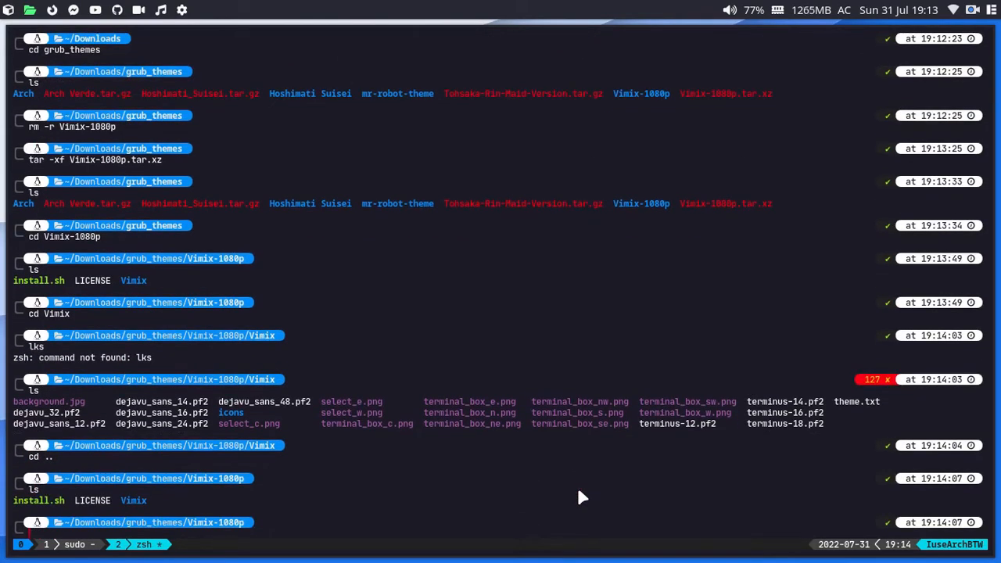
key(super+3)
Step: Launch PCManFM full screen and open the DISTRO_TEST USB drive
key(super+d)
text(pcman)
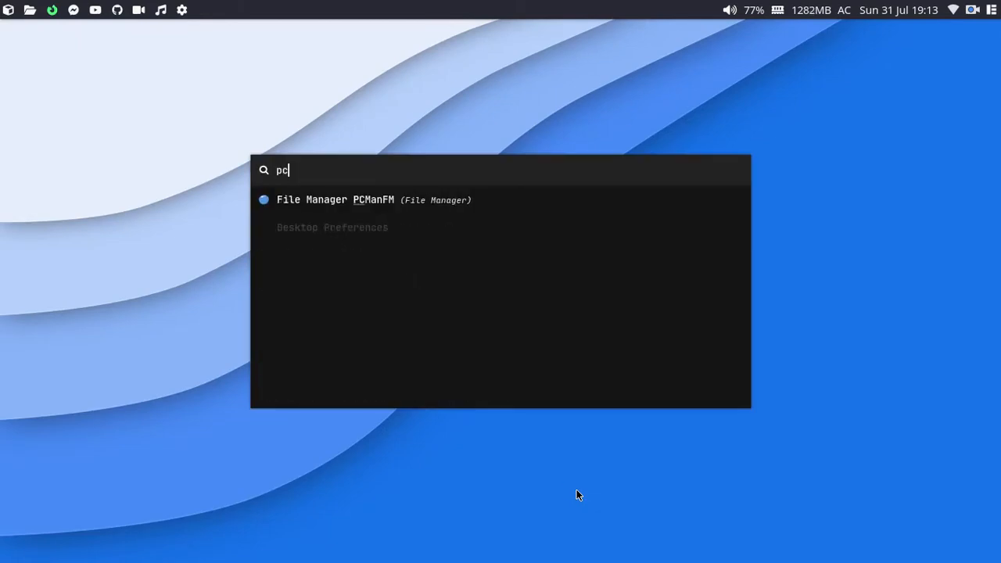
key(Return)
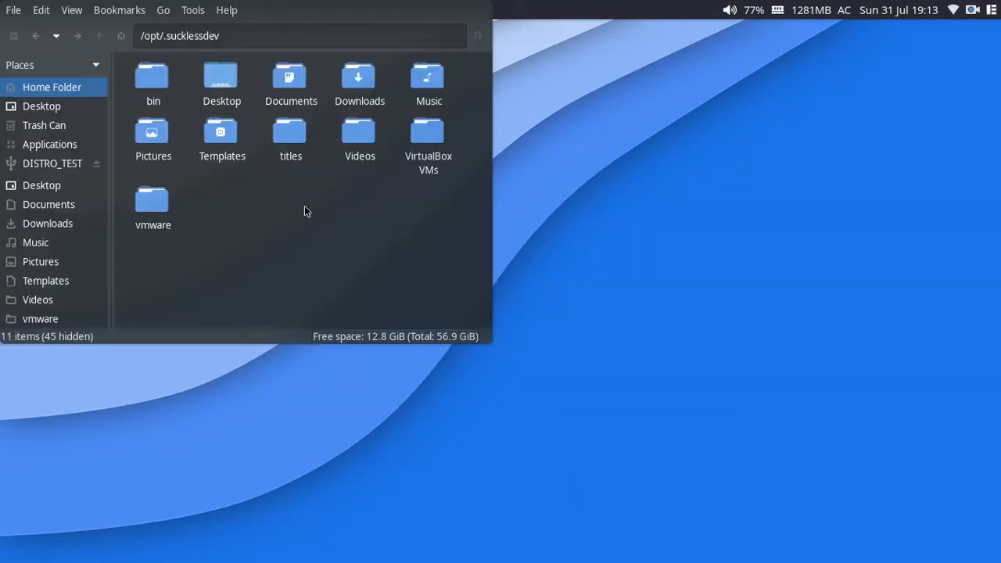
key(super+shift+space)
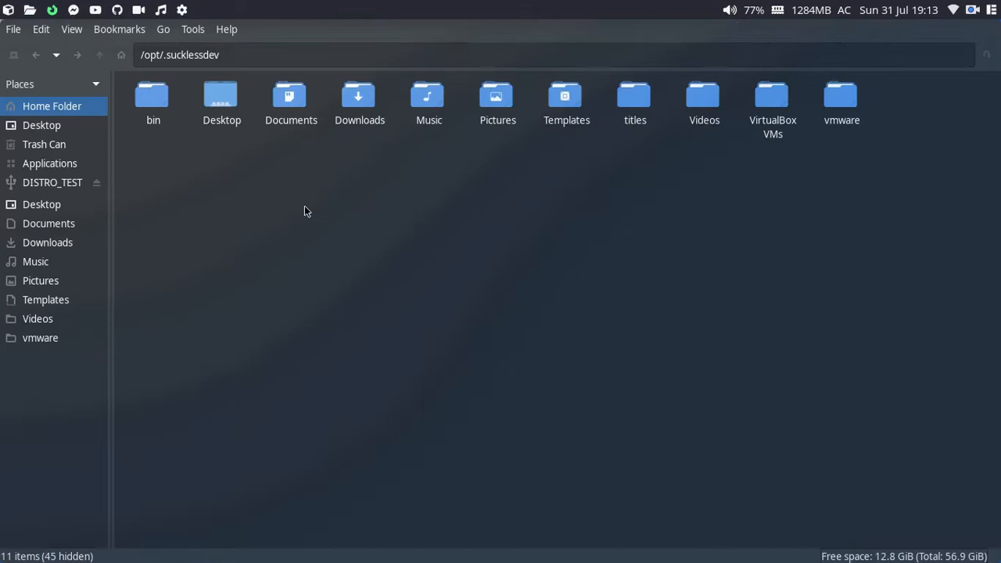
click(46, 185)
drag(357, 193, 339, 249)
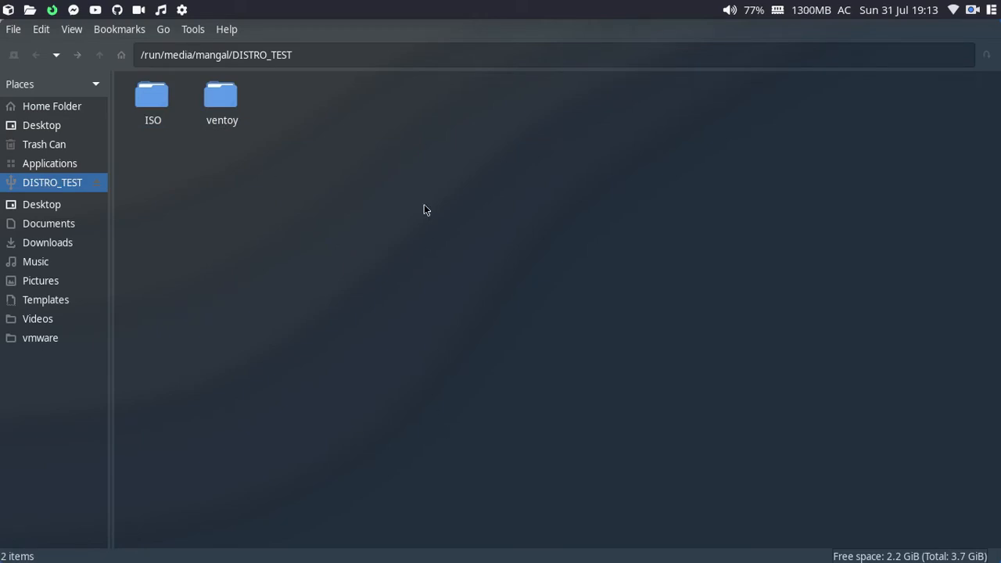
Step: Browse into ventoy/themes on the drive, showing mr-robot-theme, Suisei and Vimix
double_click(147, 103)
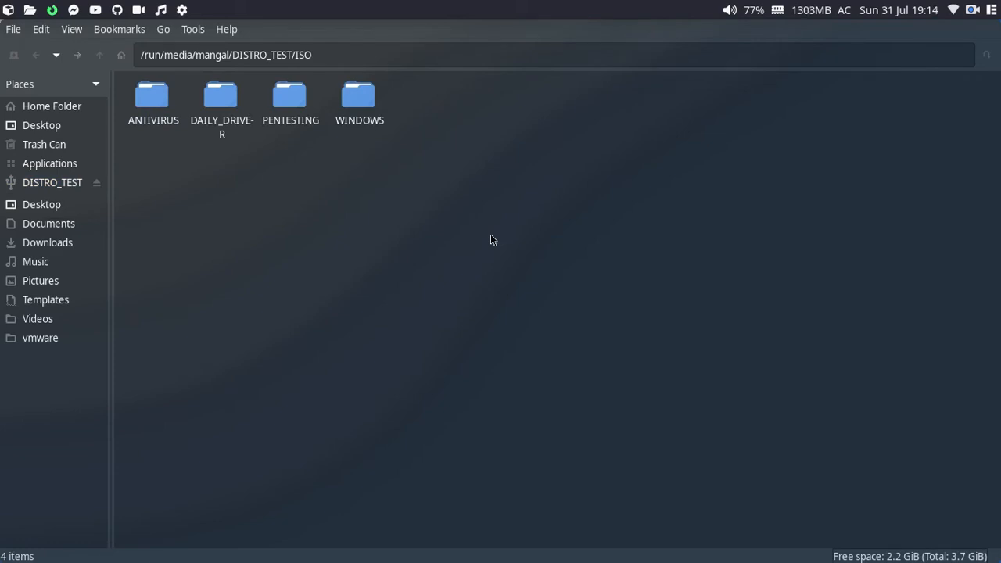
key(alt+Up)
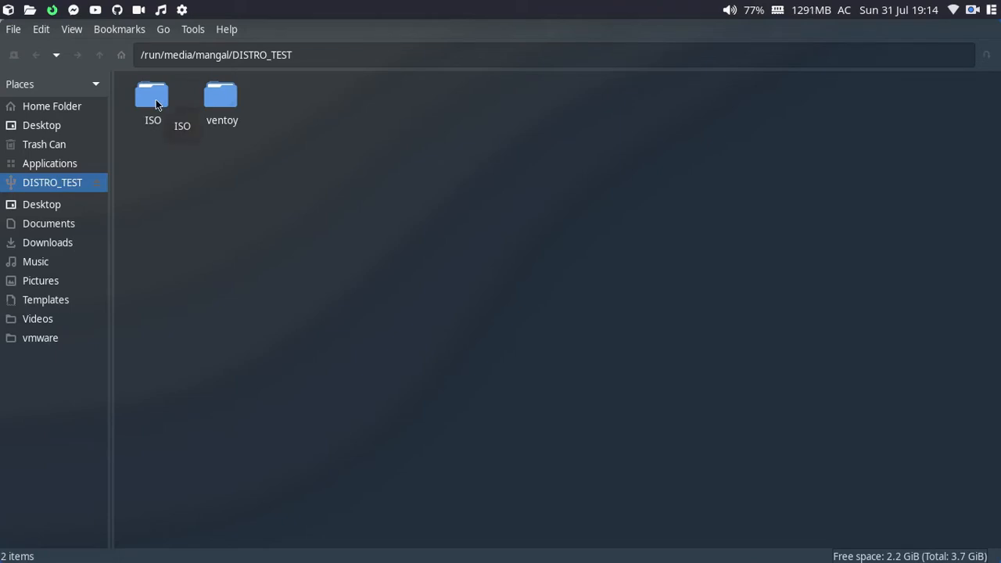
double_click(222, 100)
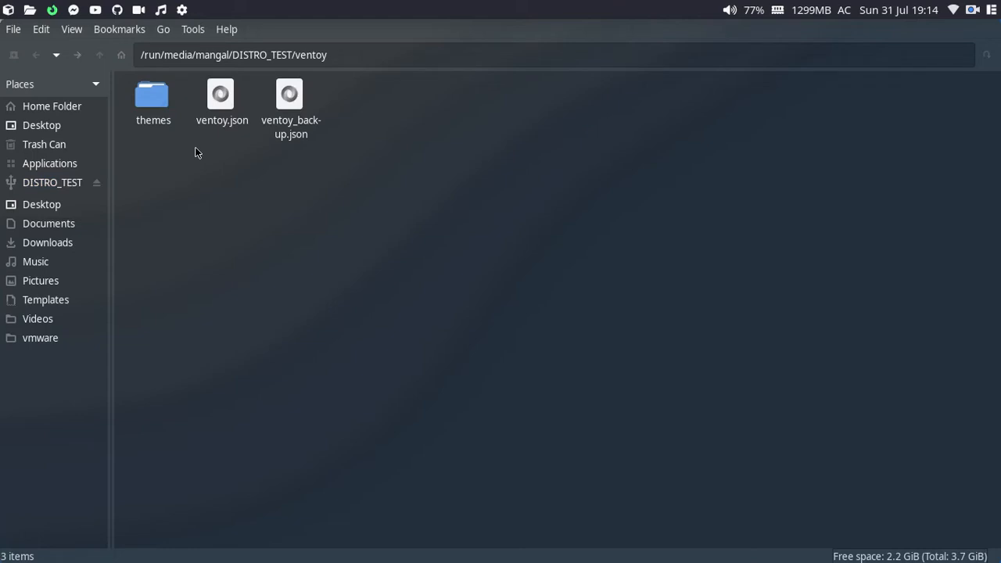
key(alt+Up)
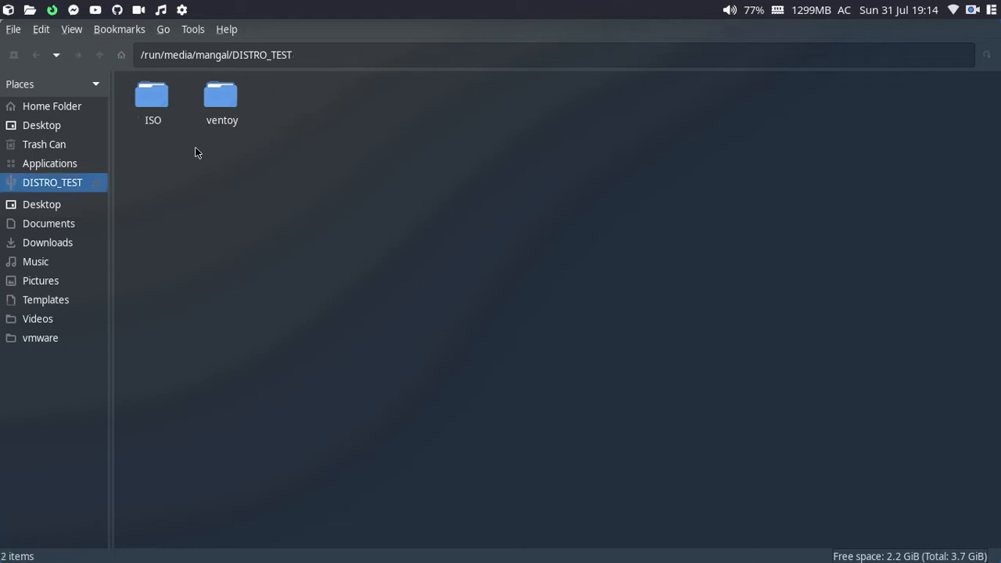
double_click(230, 112)
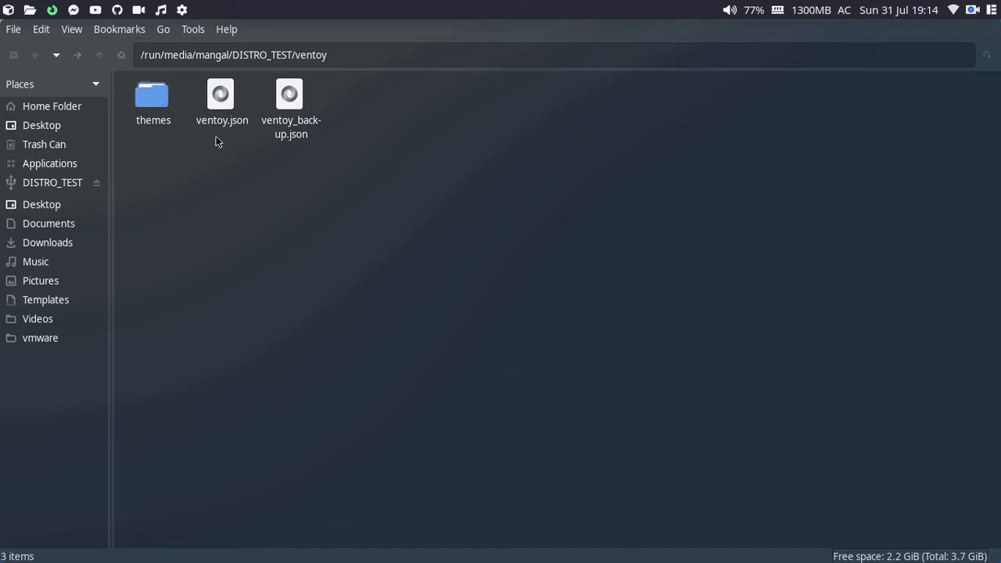
drag(150, 160, 152, 107)
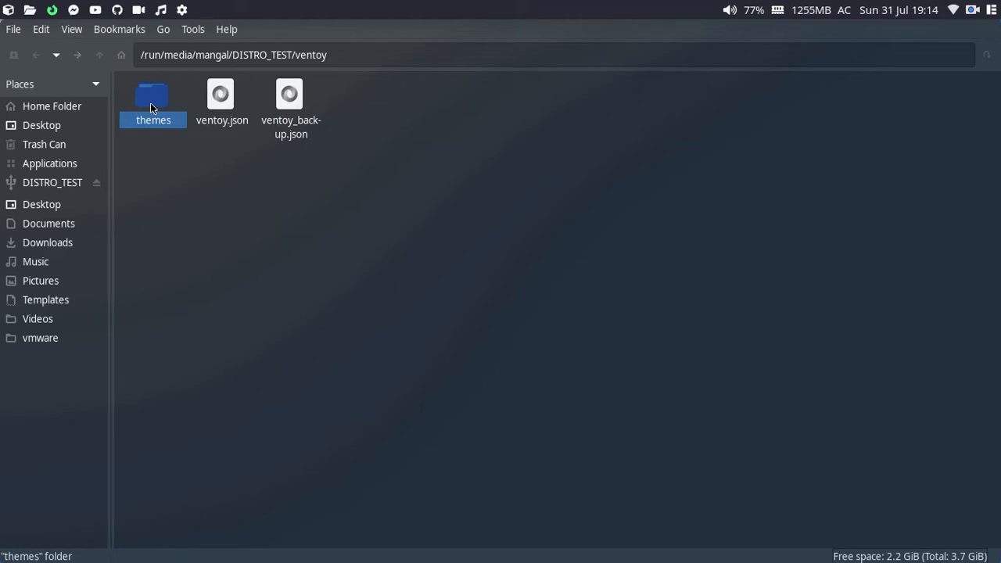
double_click(152, 107)
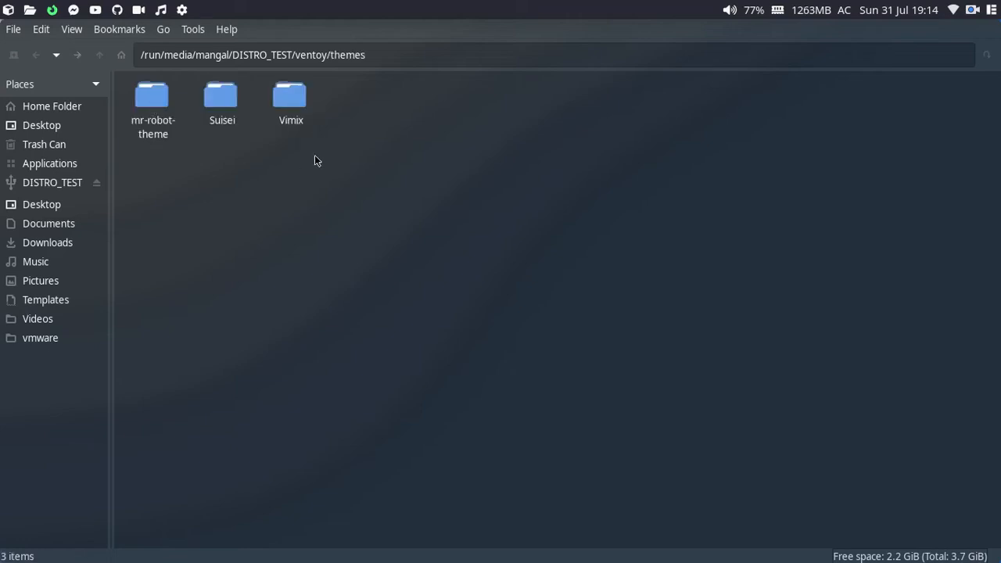
drag(364, 141, 342, 257)
Step: Back in the terminal, list the Vimix-1080p folder contents again with ls
key(alt+Tab)
text(ls)
key(Return)
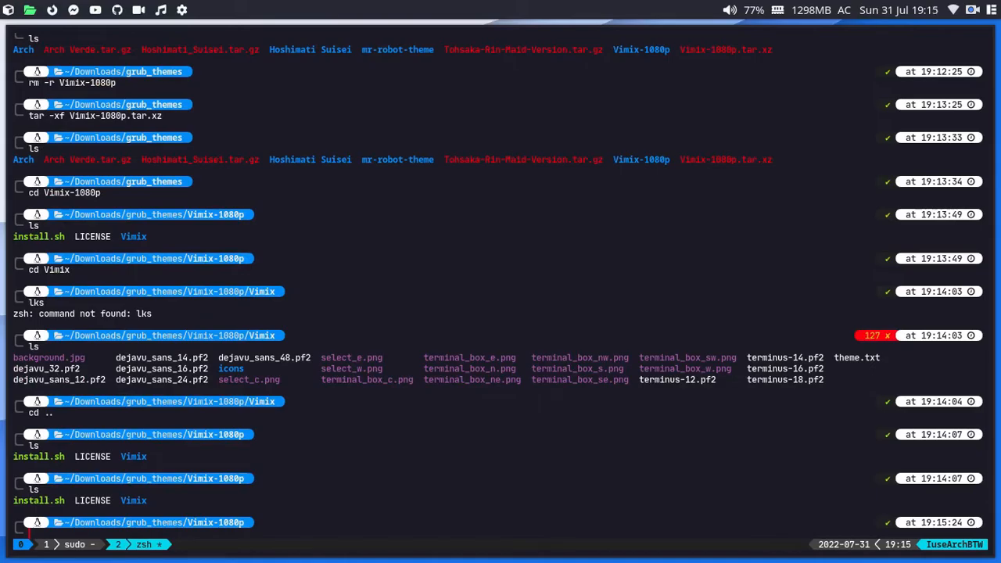
Step: Copy the USB themes path from PCManFM and run cp -rv Vimix/ into it
key(alt+Tab)
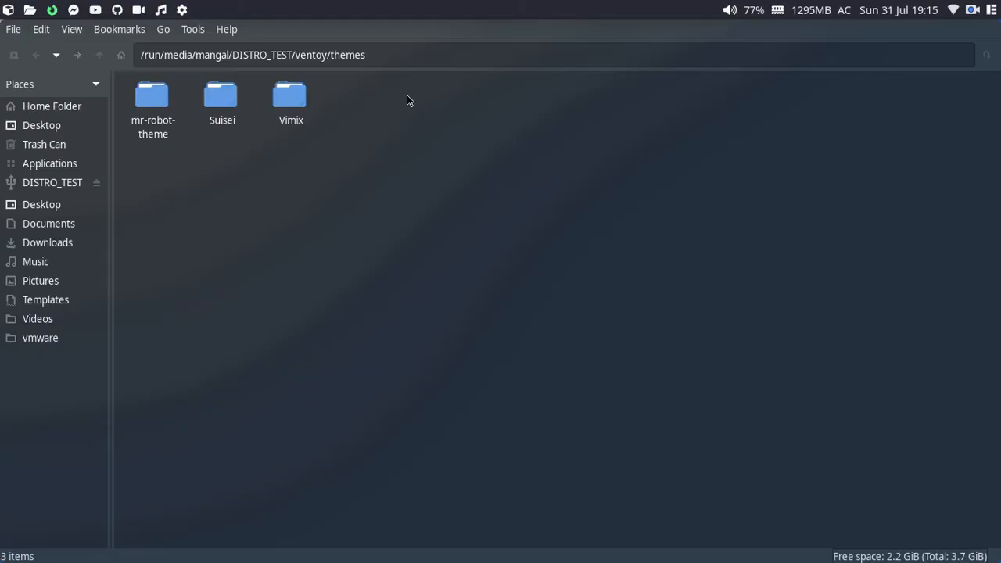
click(406, 48)
key(alt+Tab)
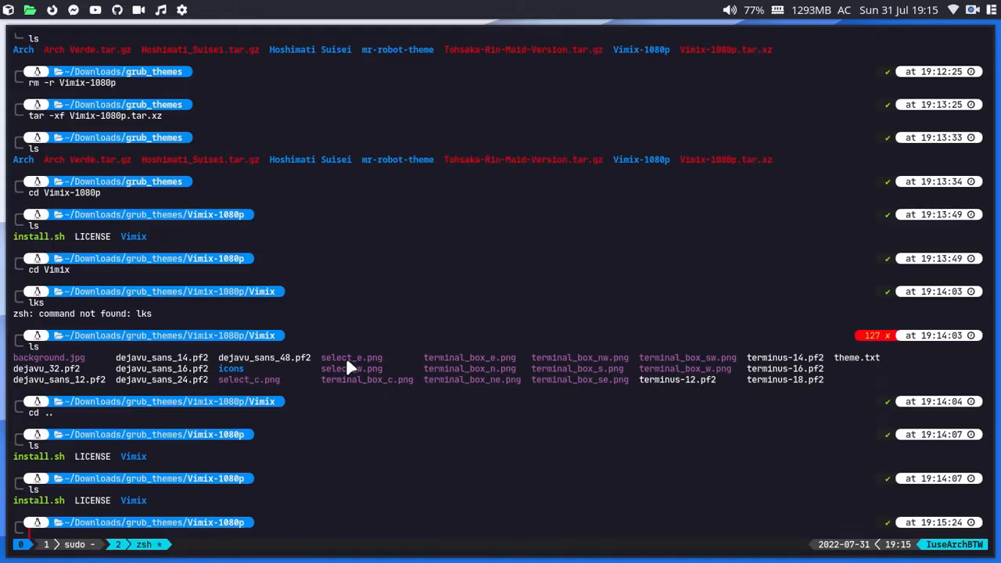
text(cp -rv Vimix/)
text(/run/media/mangal/DISTRO_TEST/ventoy/themes)
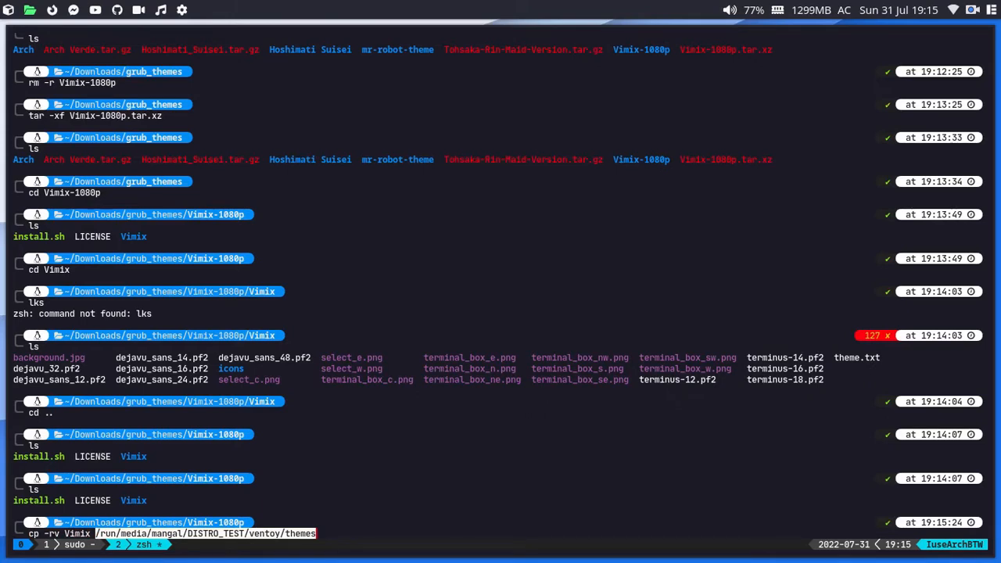
text(/)
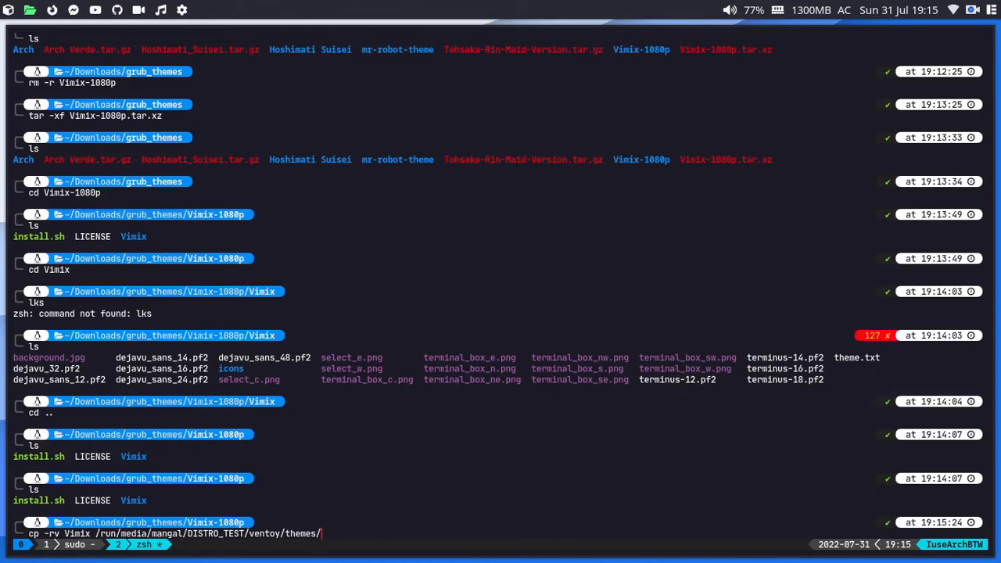
key(Return)
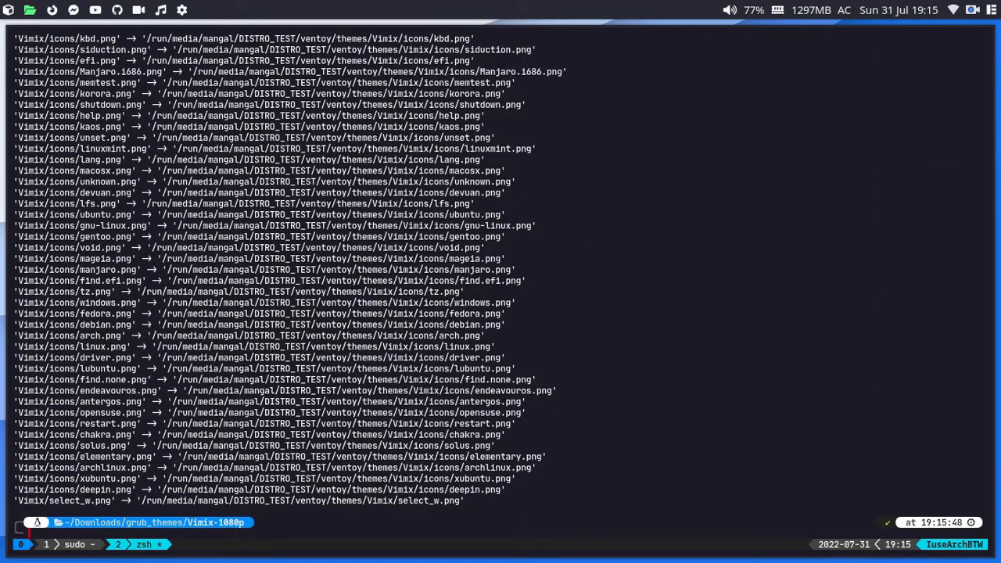
key(alt+Tab)
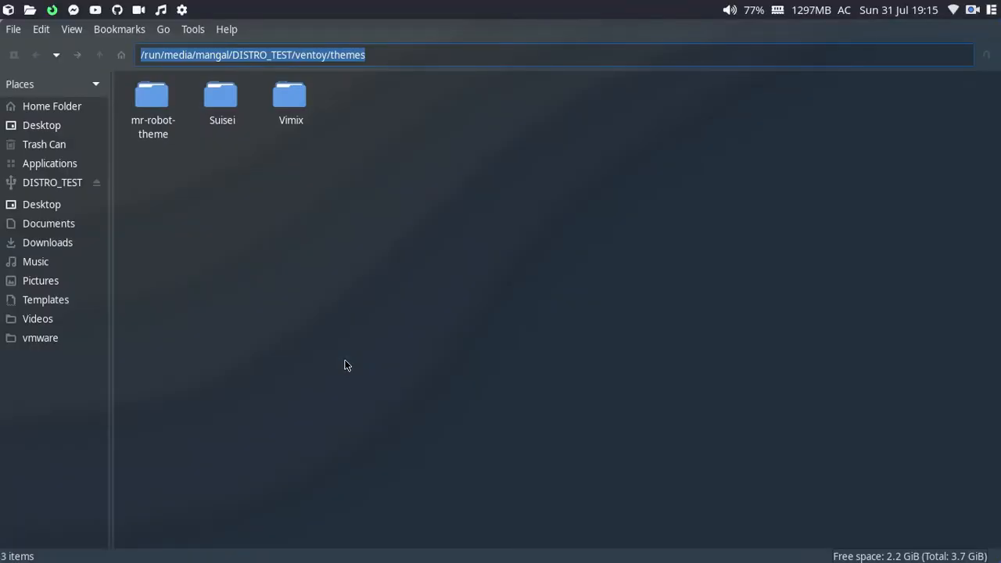
Step: Go up to the USB's ventoy folder and check the Plugson theme settings
click(431, 152)
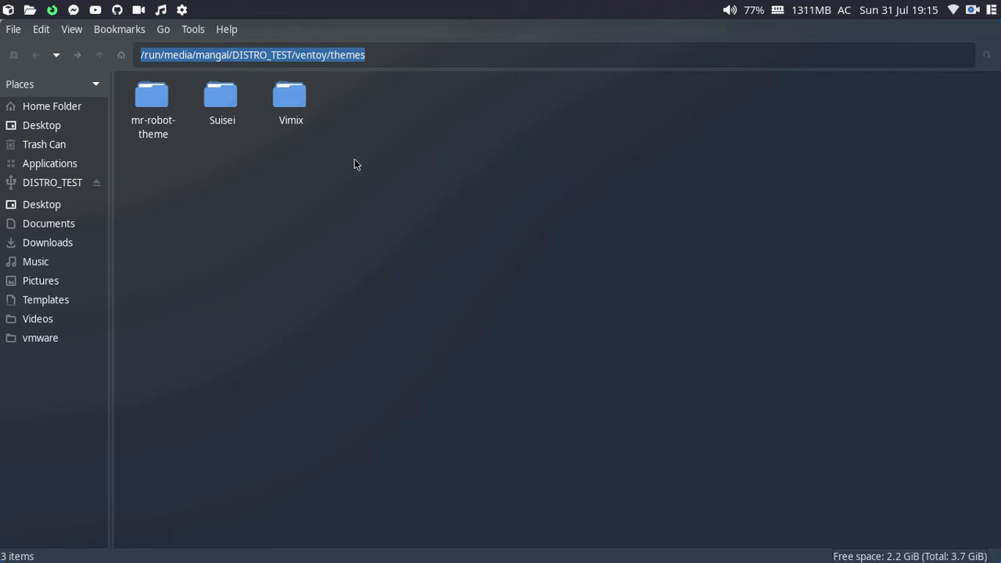
key(alt+Up)
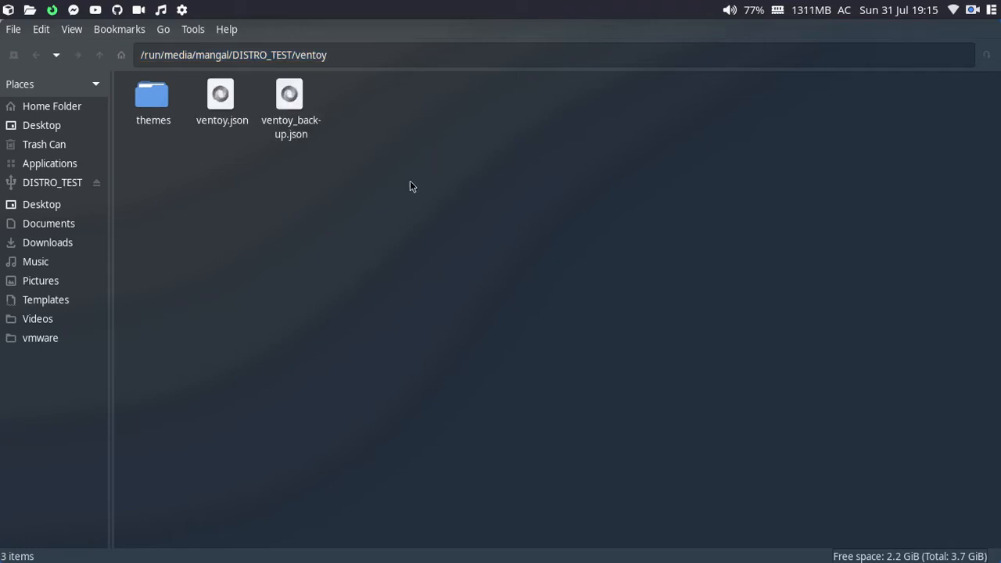
key(alt+Tab)
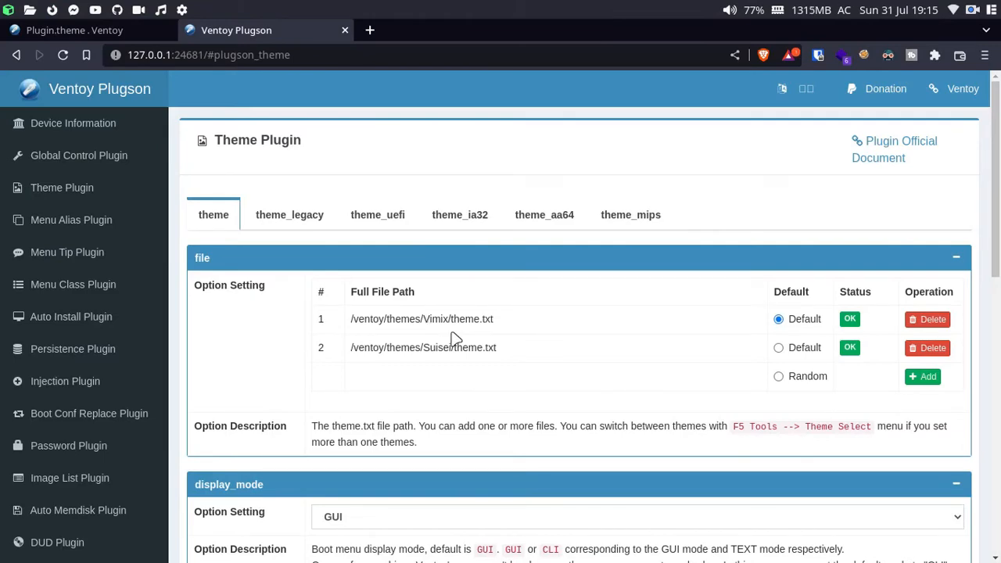
scroll(456, 337, down, 1)
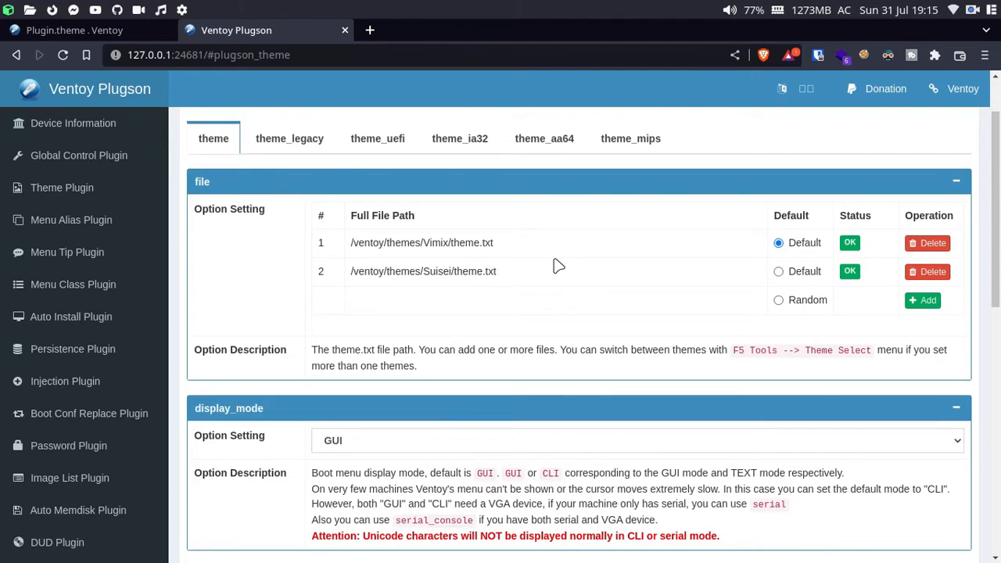
drag(520, 277, 438, 261)
click(509, 273)
Step: Open themes/mr-robot-theme in PCManFM and copy its full folder path
key(super+3)
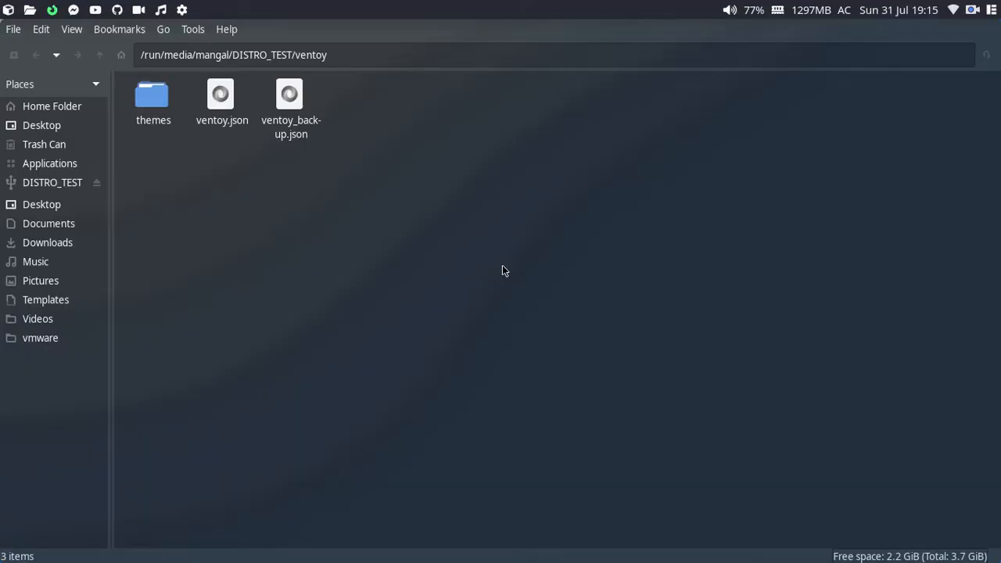
double_click(151, 103)
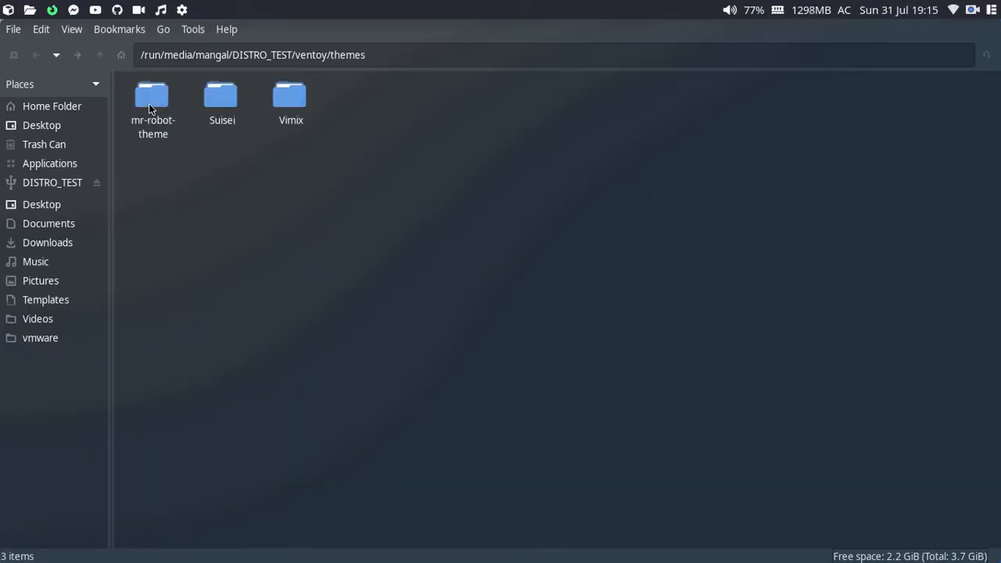
double_click(149, 103)
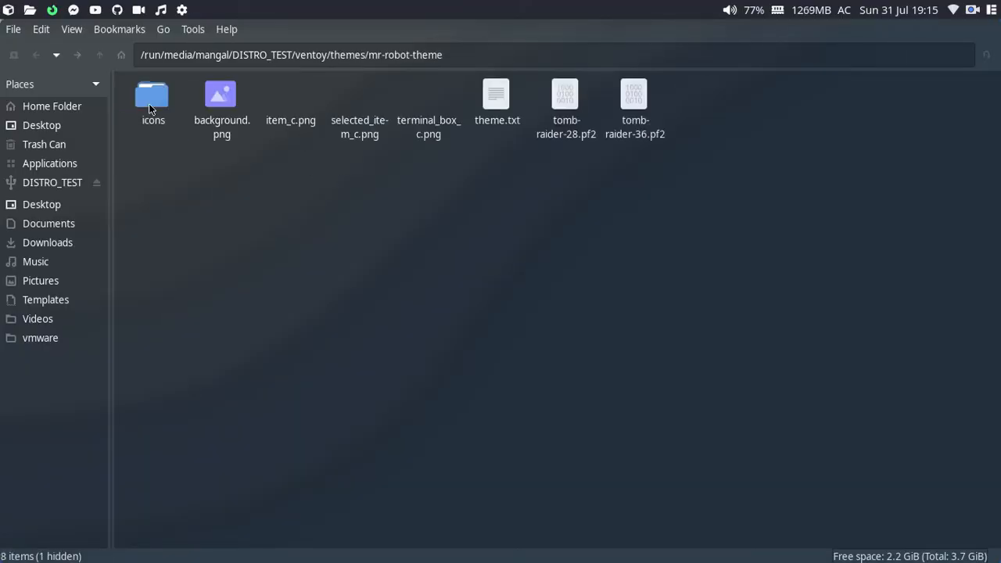
click(495, 54)
key(ctrl+c)
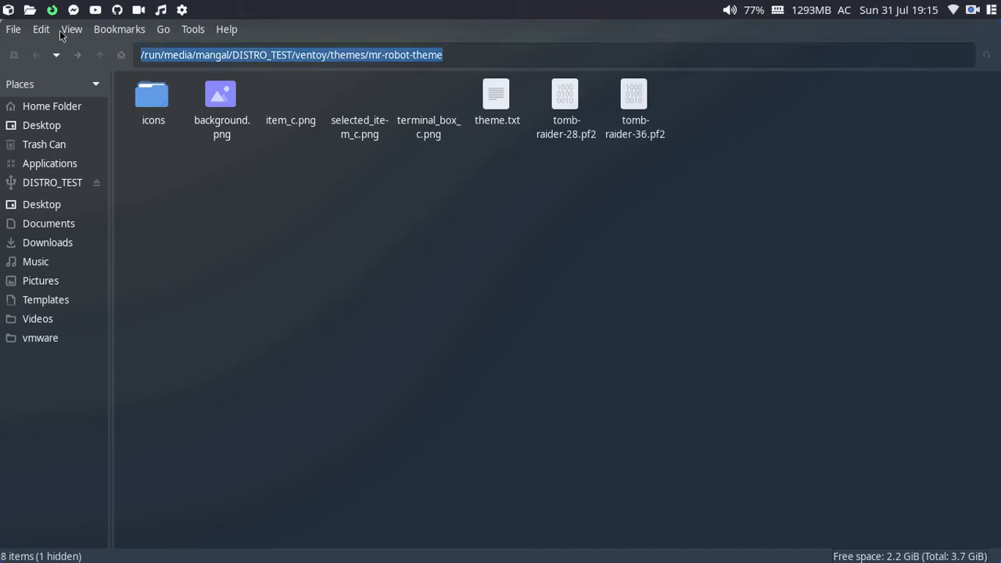
key(alt+Tab)
Step: Add /ventoy/themes/mr-robot-theme/theme.txt as the third theme file entry
click(923, 308)
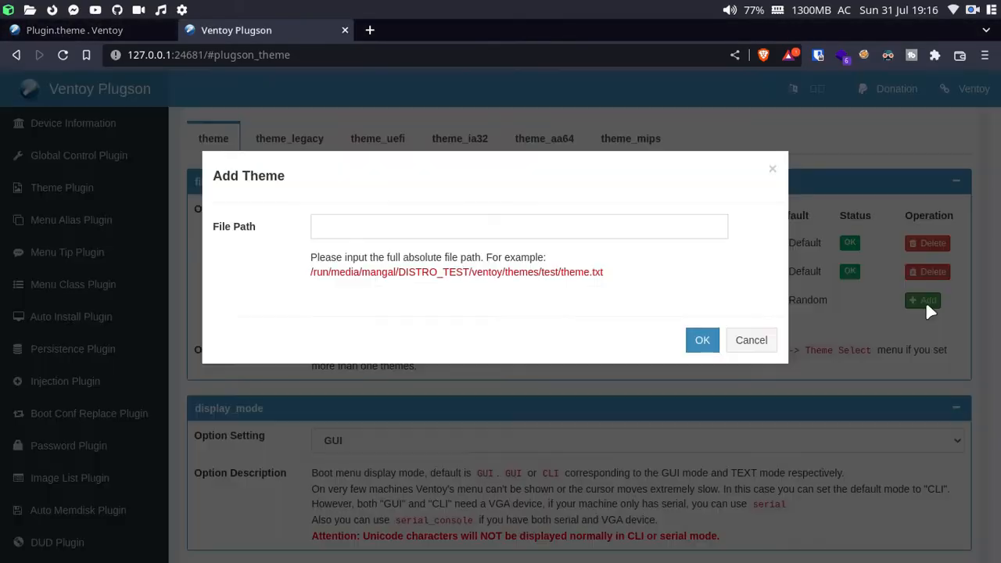
click(564, 230)
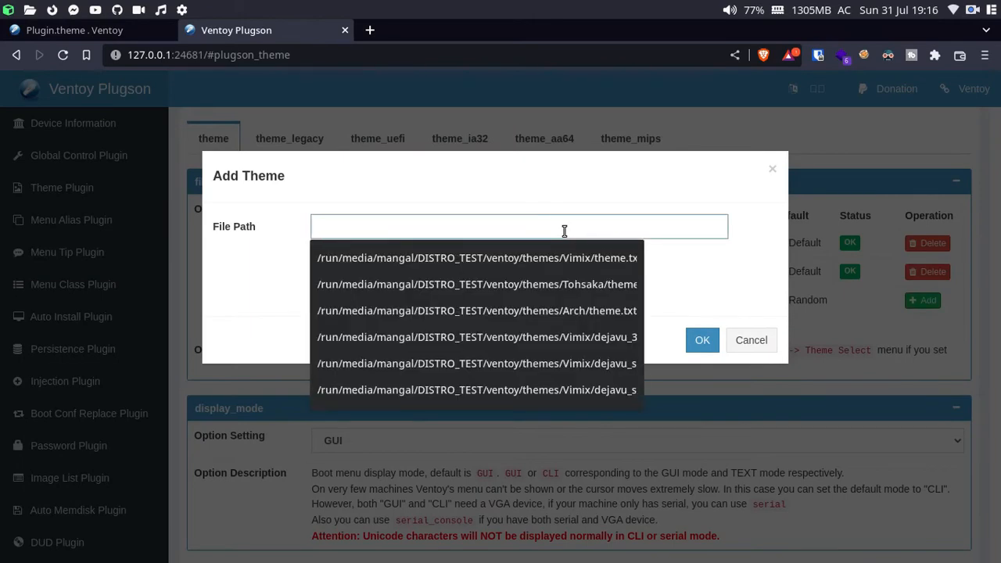
key(ctrl+v)
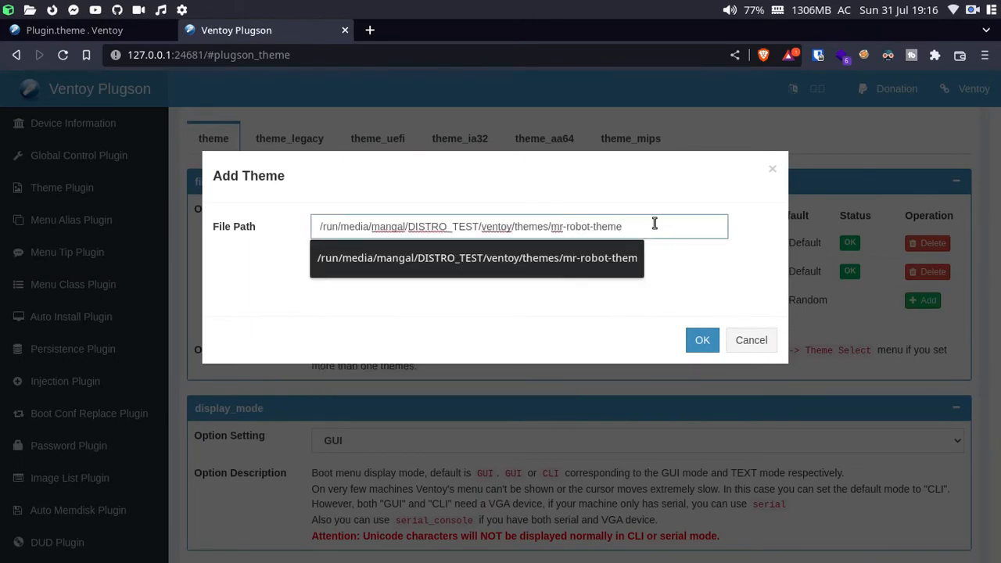
text(/theme.tx)
text(theme.txt)
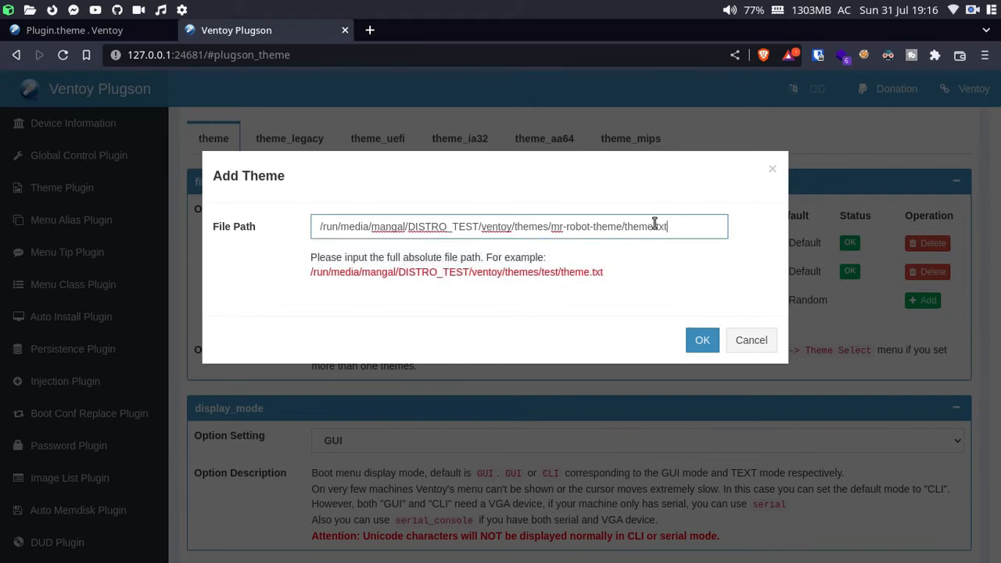
click(701, 341)
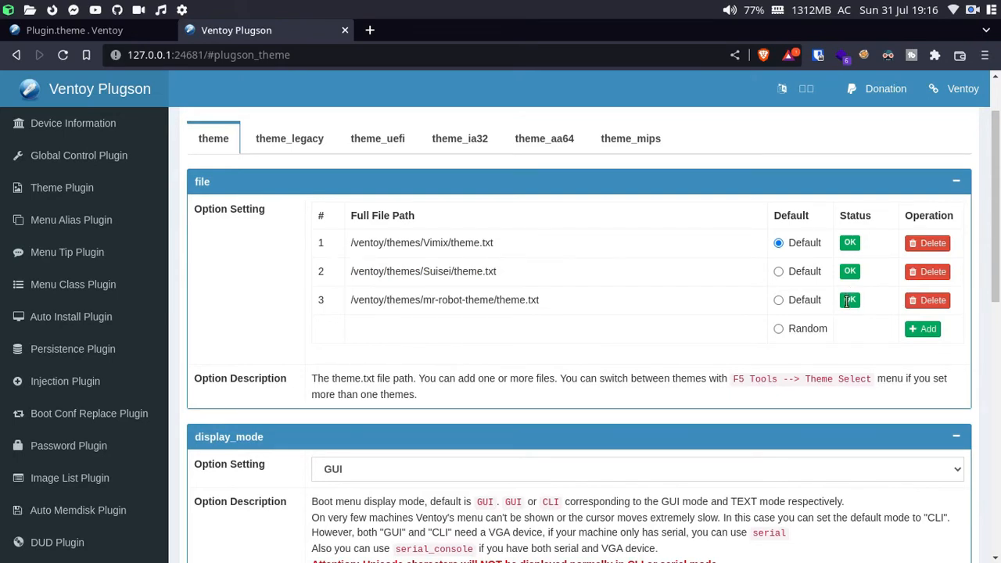
scroll(744, 338, down, 2)
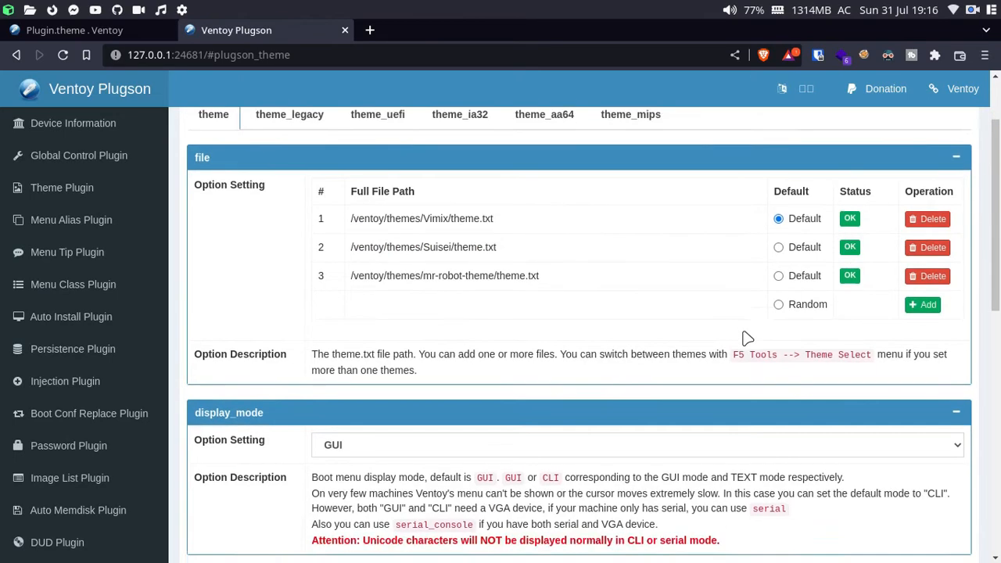
scroll(745, 338, down, 2)
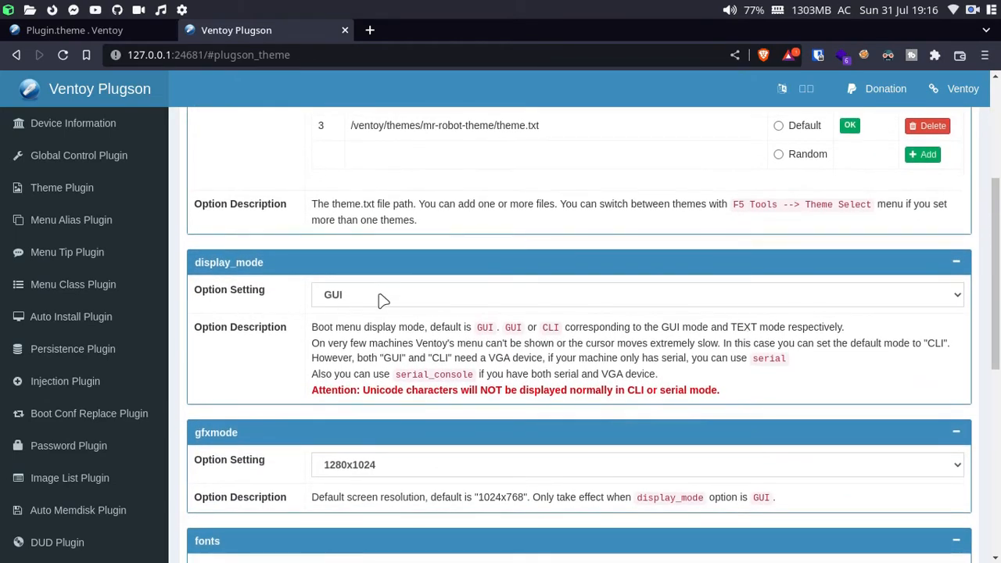
click(415, 299)
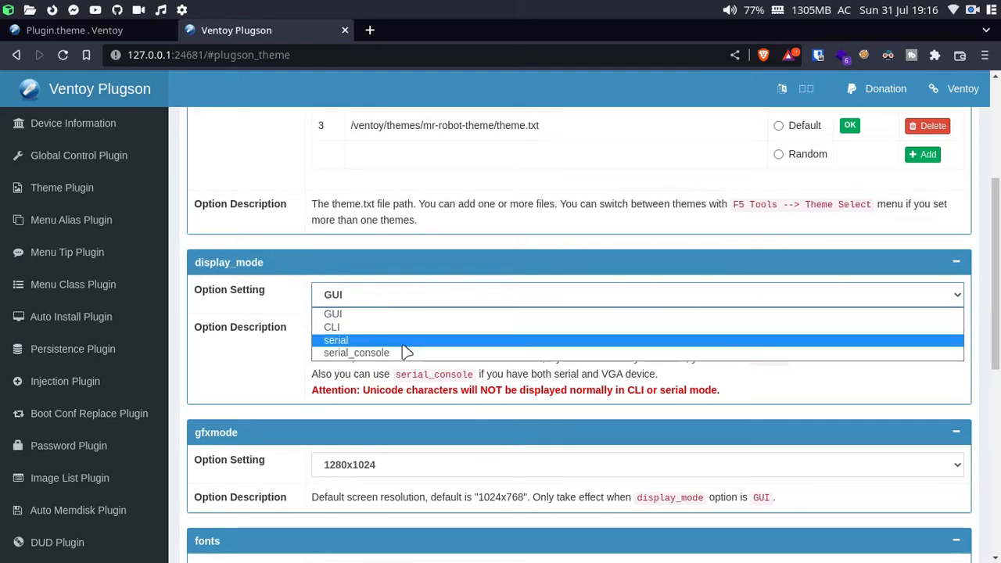
click(336, 313)
scroll(311, 336, down, 1)
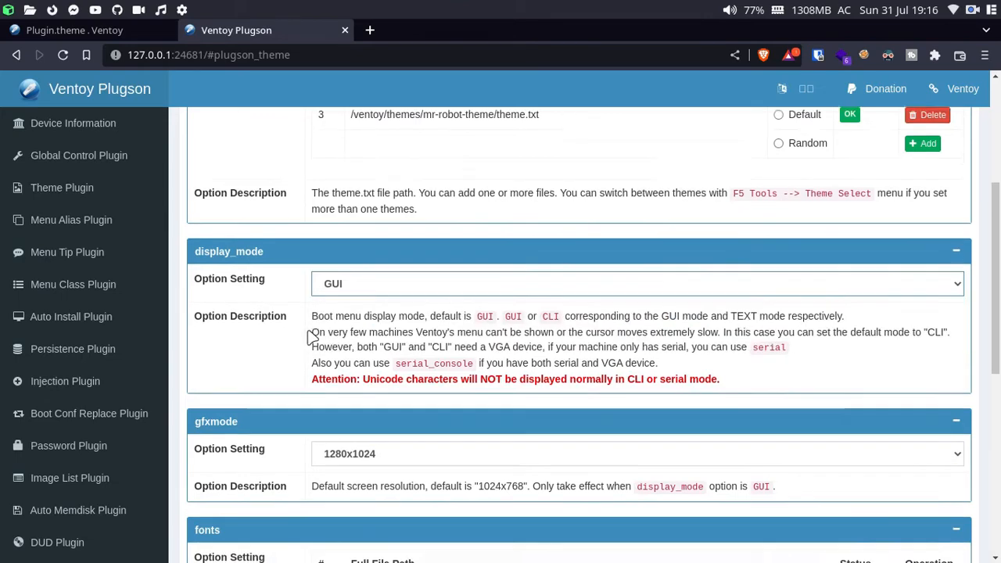
scroll(311, 336, down, 5)
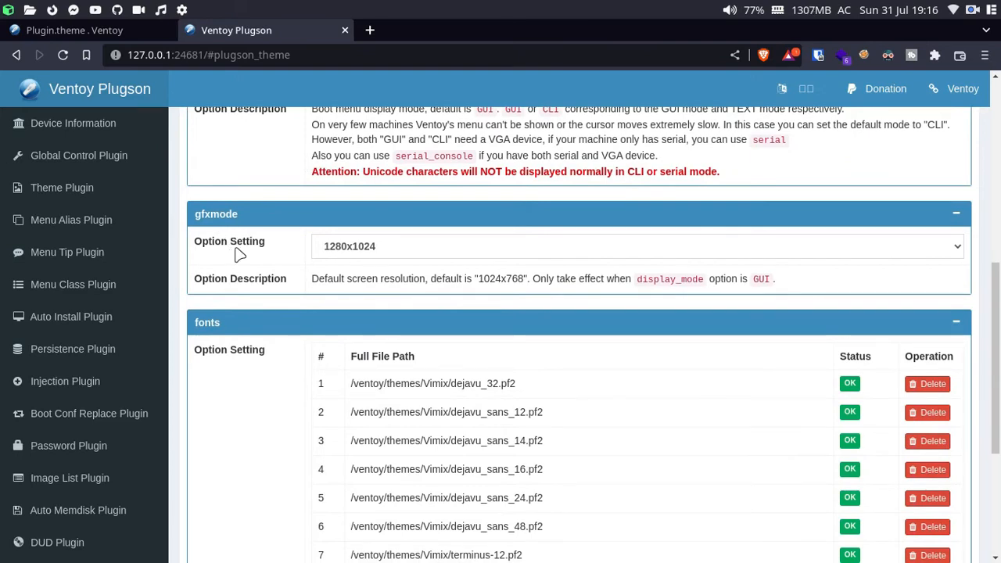
click(796, 248)
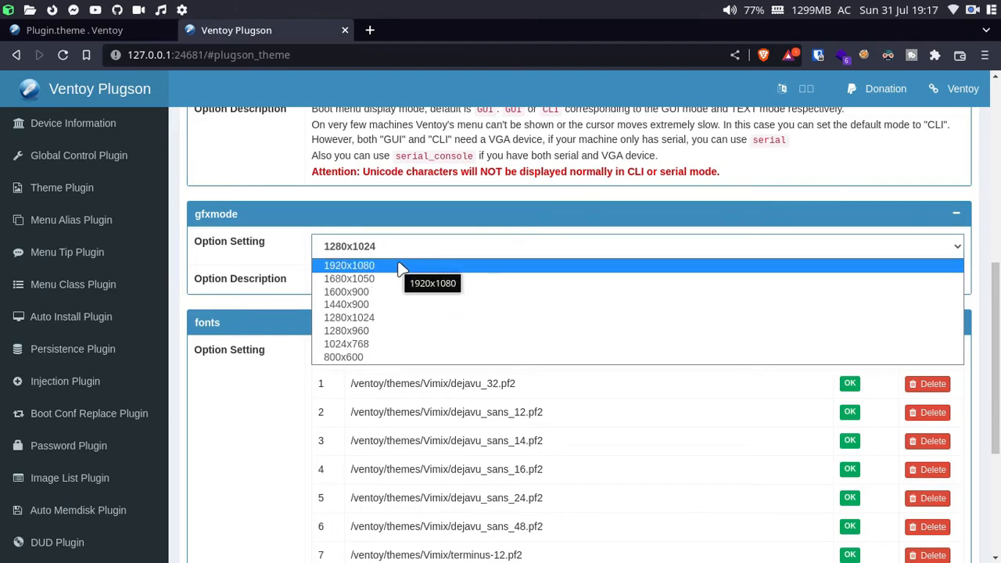
click(234, 322)
scroll(305, 386, down, 5)
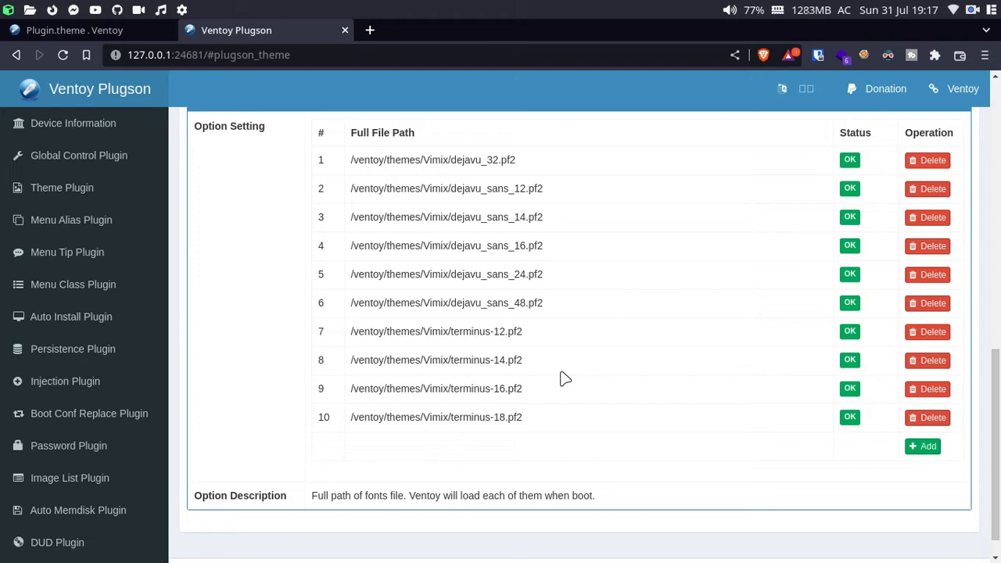
scroll(564, 378, up, 8)
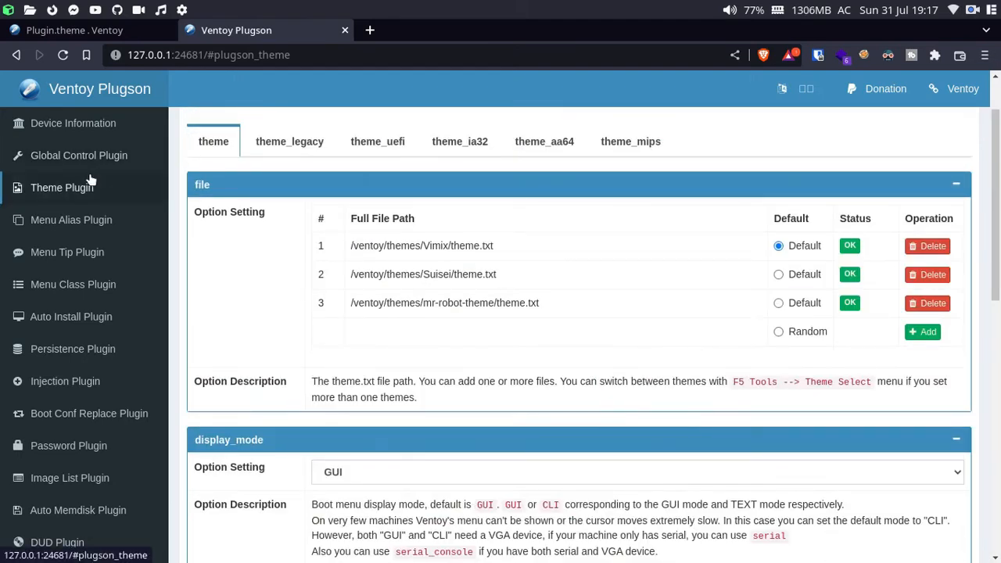
Step: Run qemu-system-x86_64 /dev/sdb from zsh to boot the USB drive
key(alt+Tab)
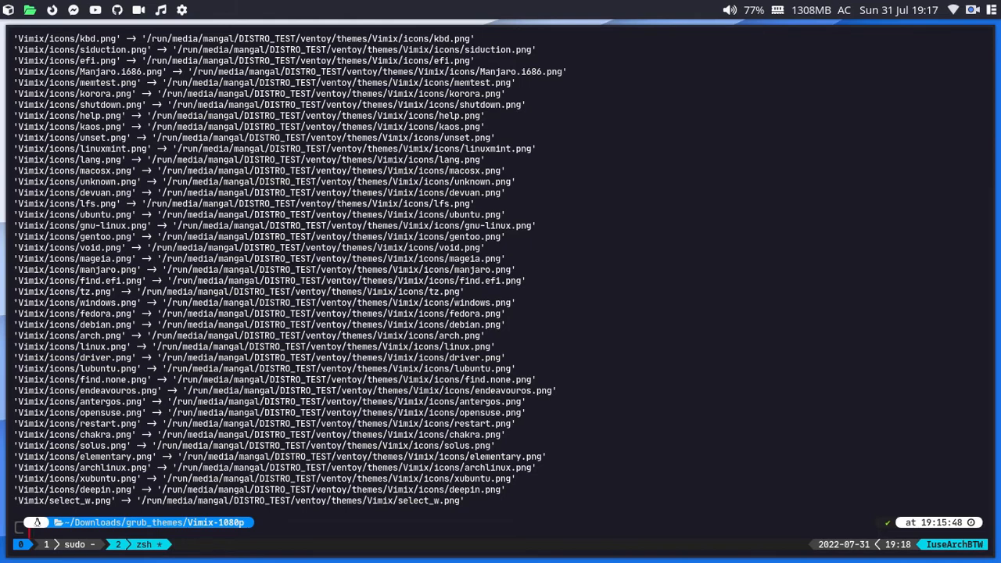
text(qemu-system-x86_64)
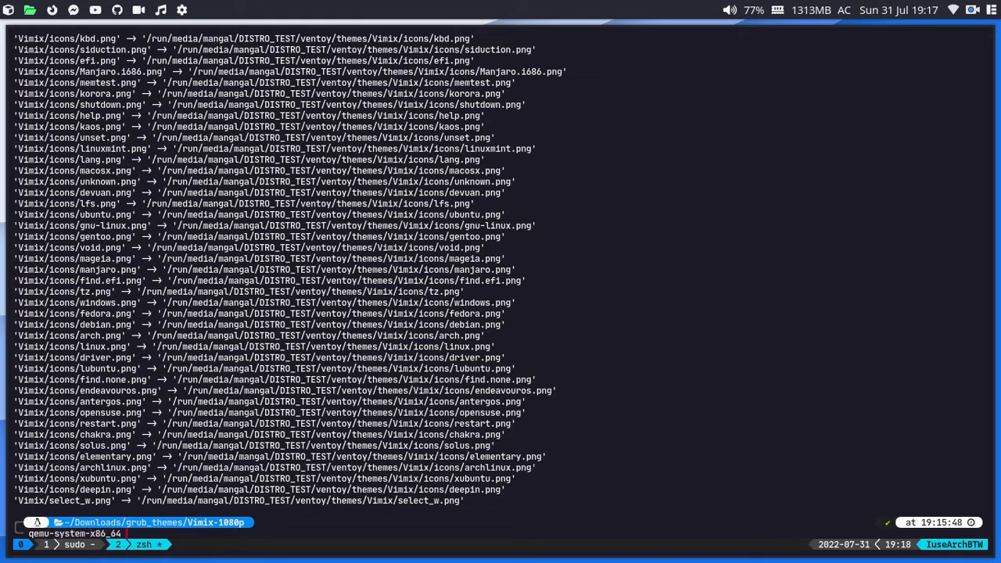
text( /dev/sdb)
key(ctrl+b)
key(1)
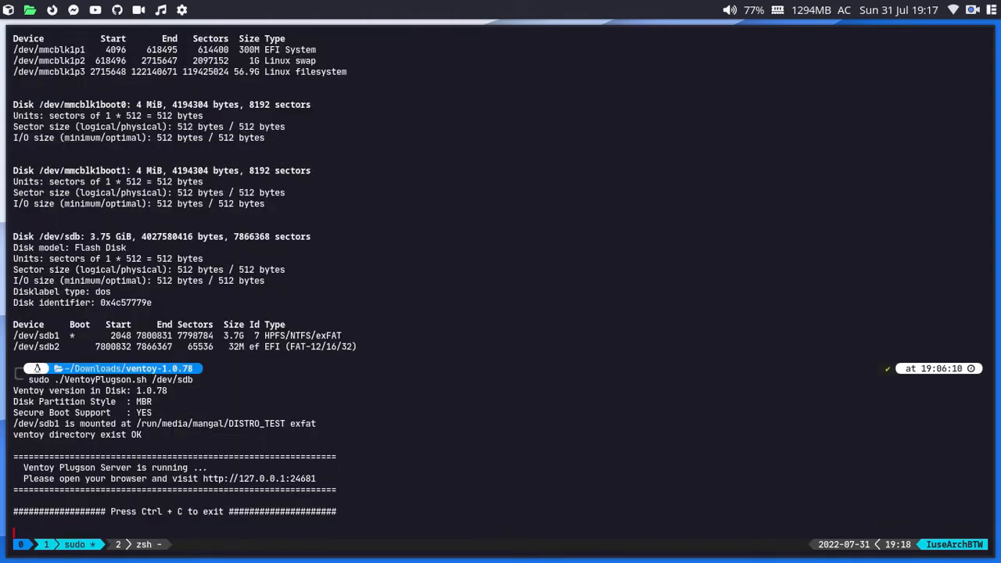
key(ctrl+b)
key(2)
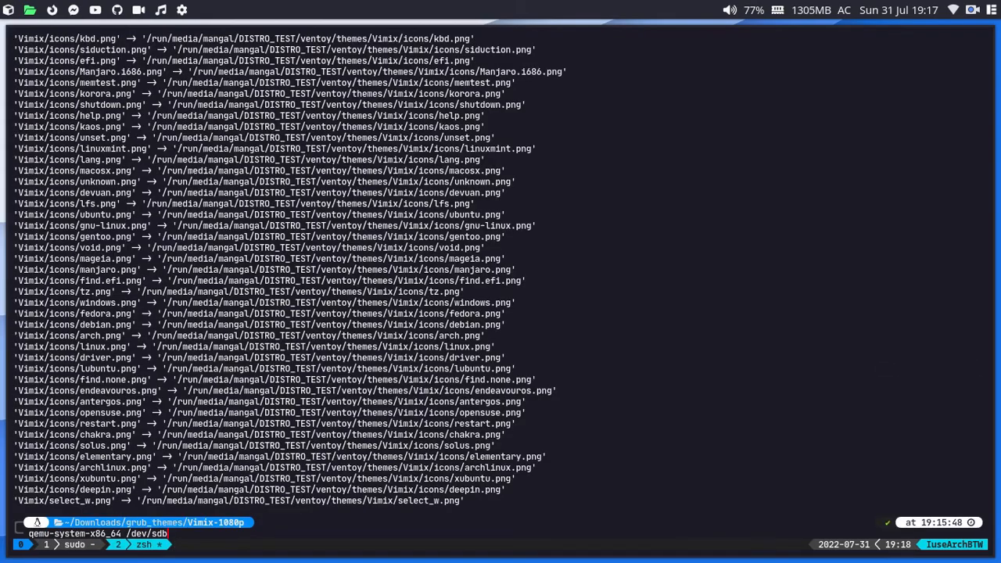
key(Return)
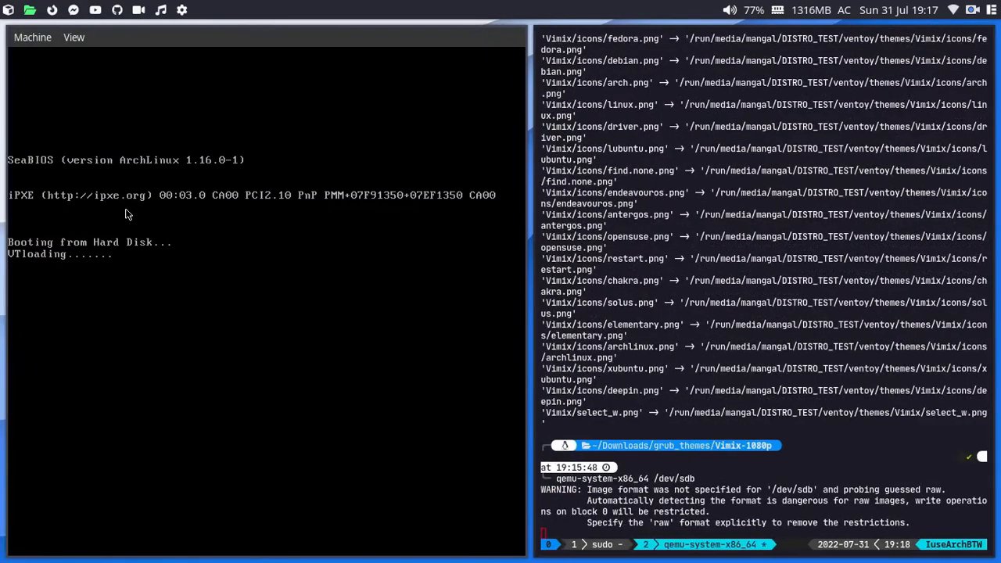
Step: Move the QEMU window to workspace 3 and make its display full screen
key(super+shift+3)
key(super+3)
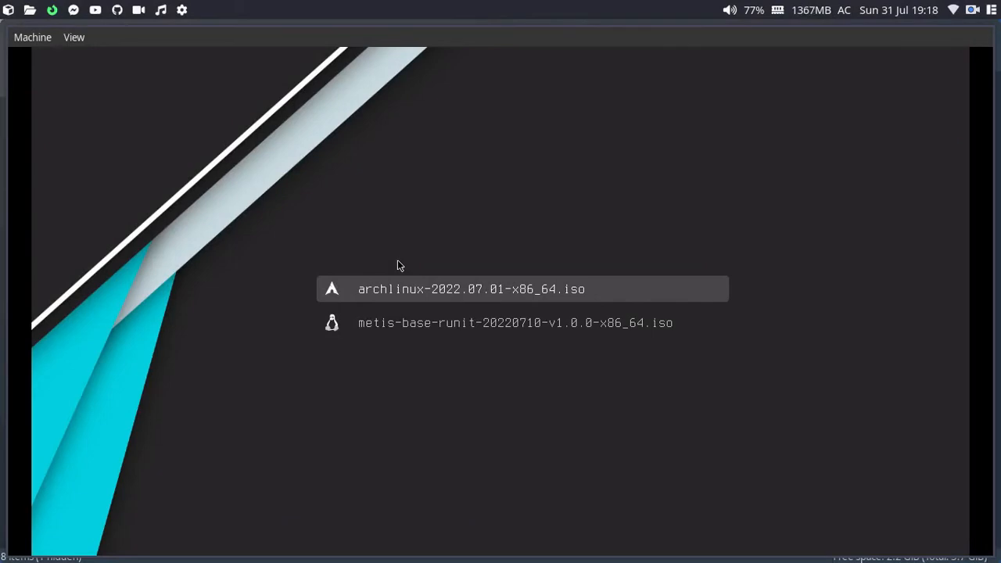
click(74, 38)
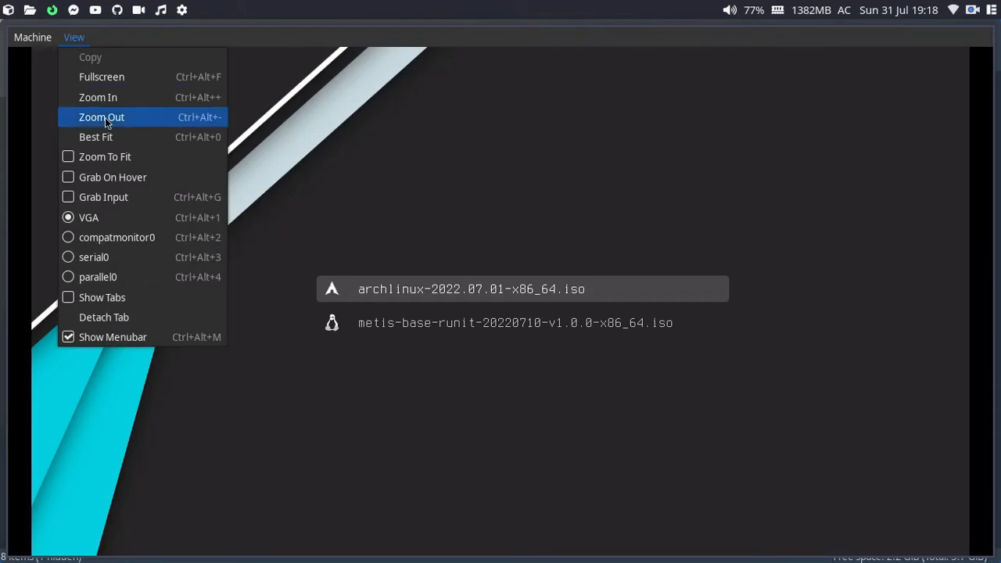
click(90, 77)
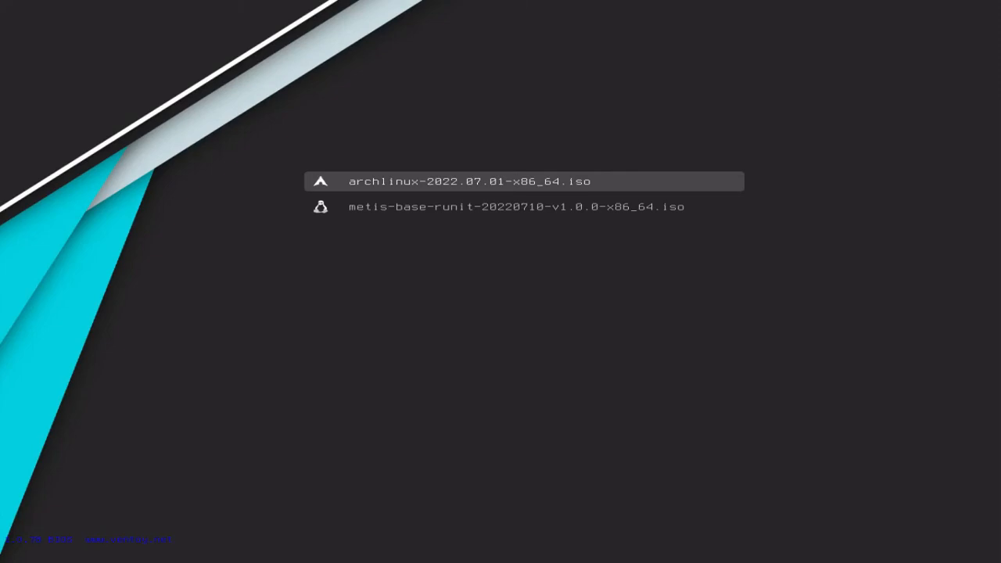
Step: Compare the archlinux and metis entries in the Vimix-themed menu, then open Ventoy's tools menu
key(Down)
key(Up)
key(Down)
key(Up)
key(Down)
key(Up)
key(Return)
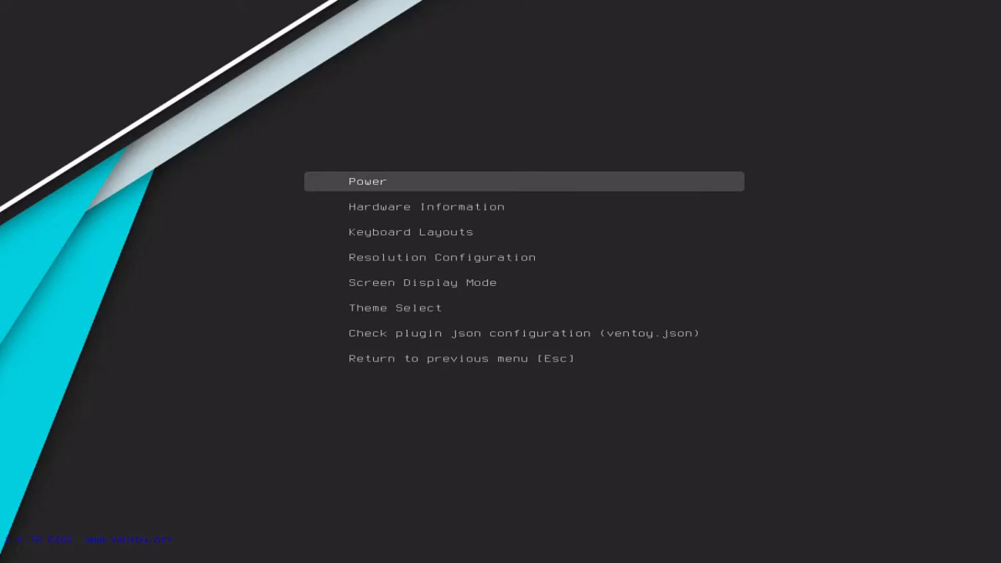
Step: Use Theme Select in the tools menu to apply the Suisei theme
key(Down)
key(Down)
key(Down)
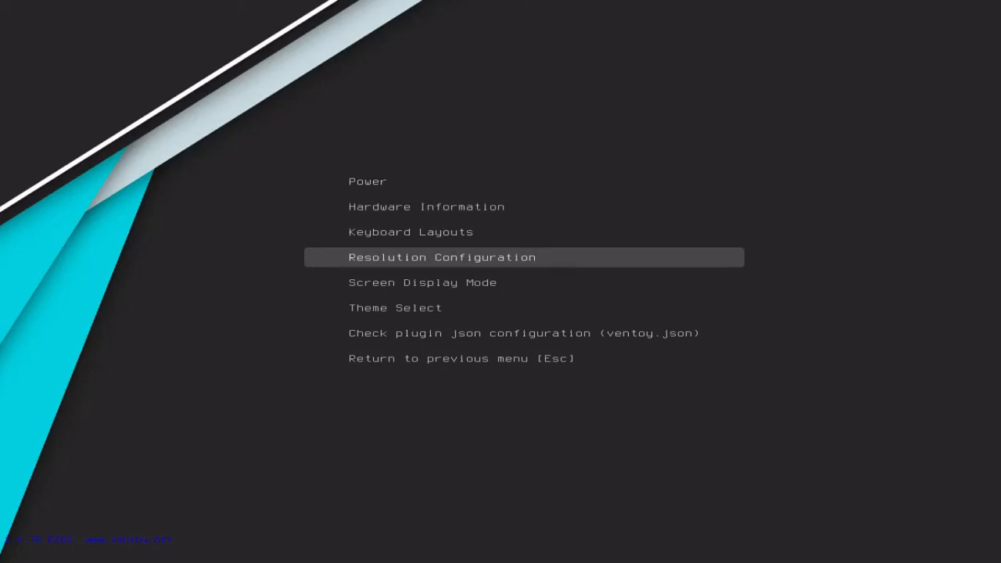
key(Down)
key(Down)
key(Down)
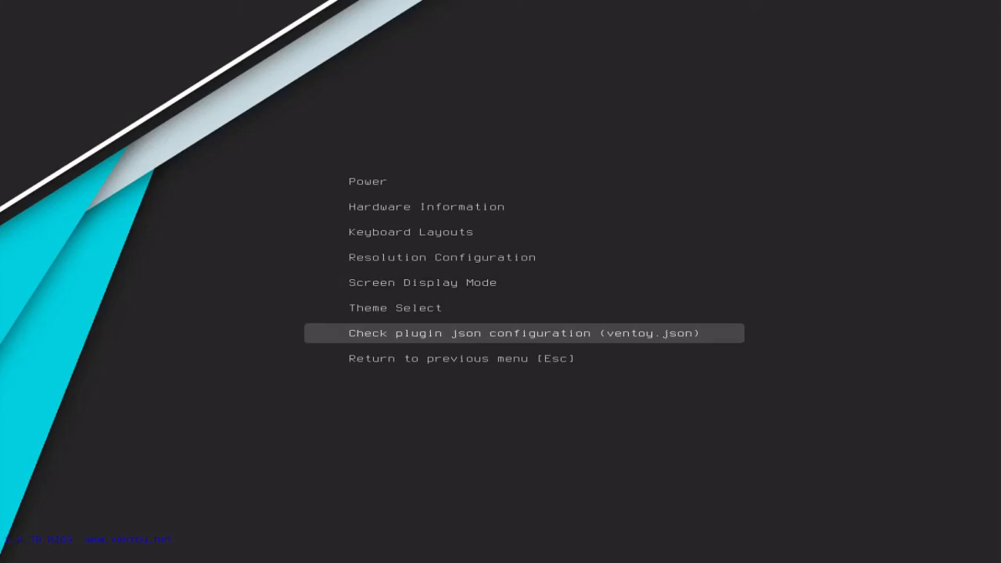
key(Down)
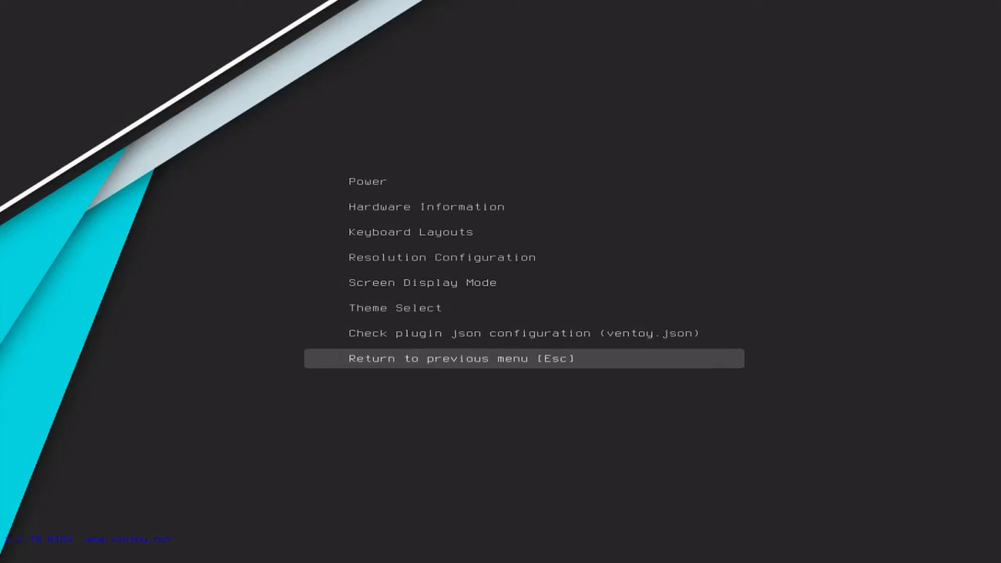
key(Up)
key(Up)
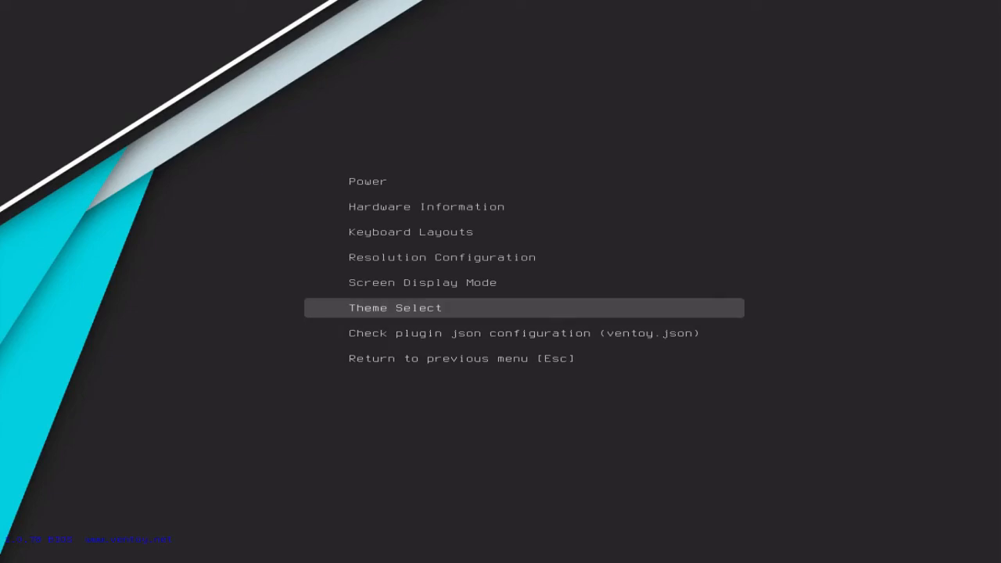
key(Return)
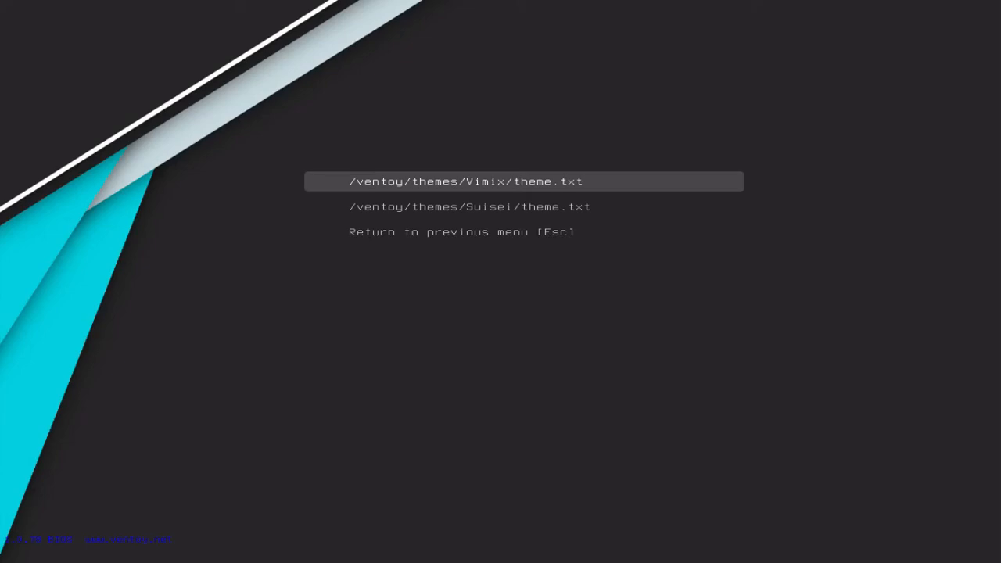
key(Down)
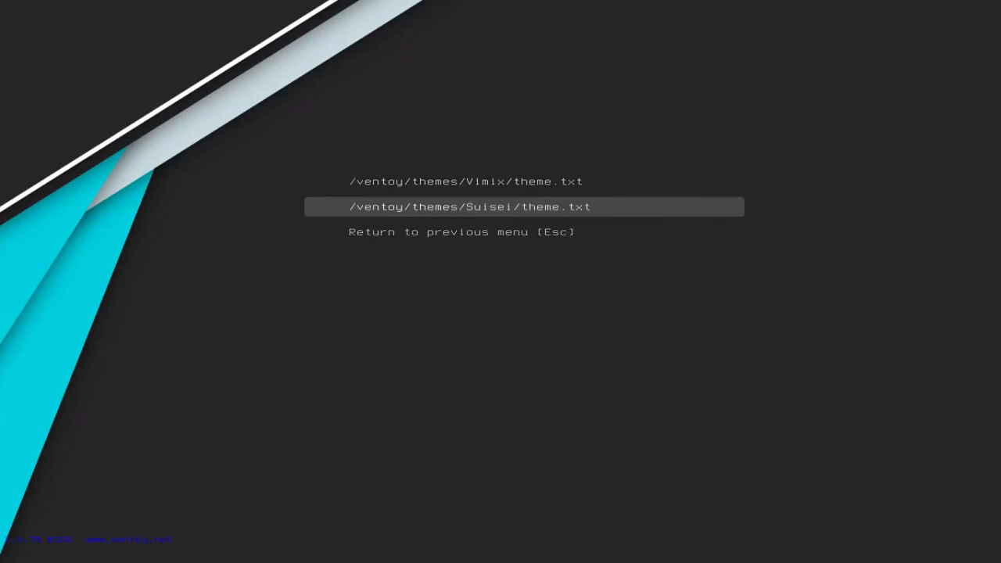
key(Return)
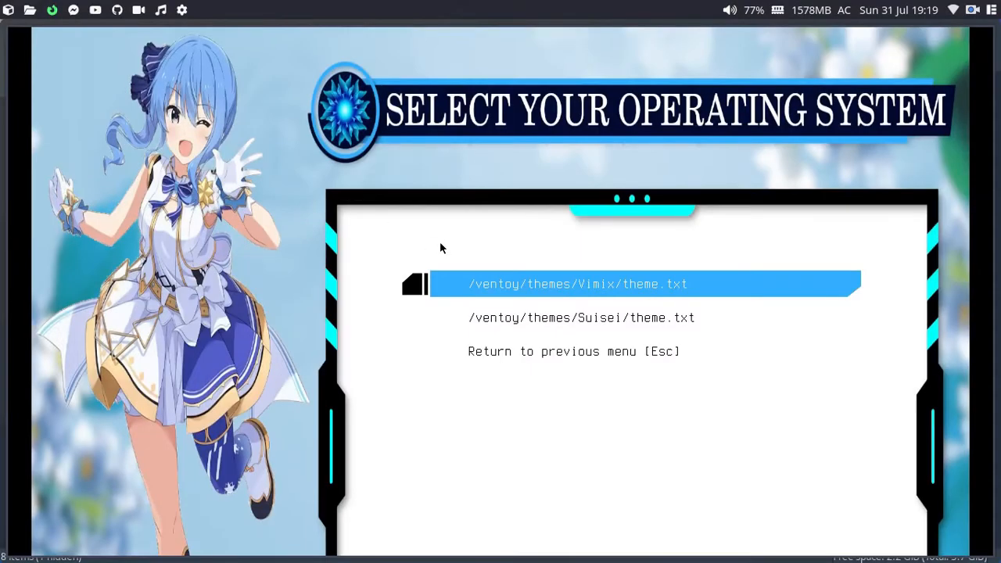
Step: Compare the archlinux and metis entries under Suisei, then close QEMU
key(Escape)
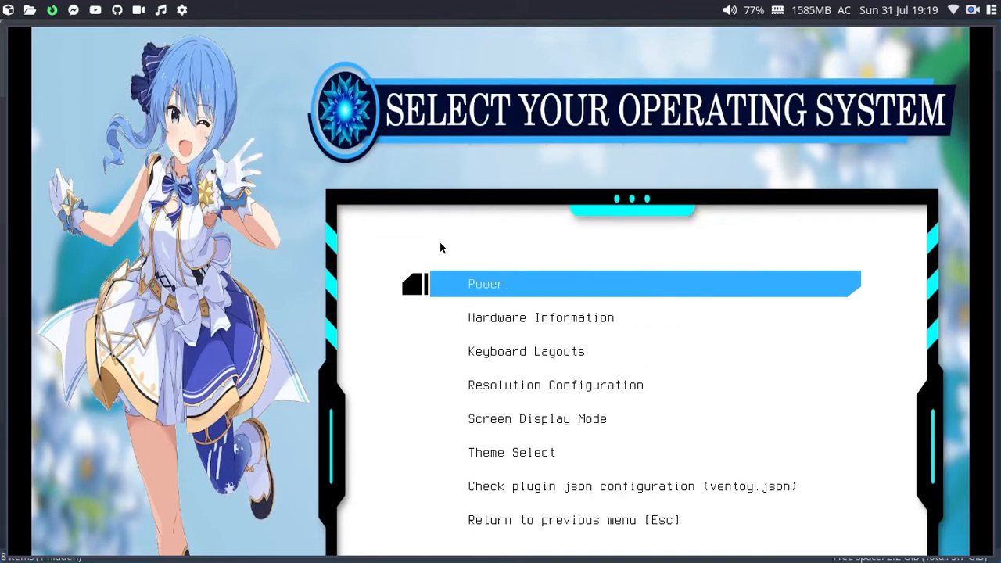
key(Escape)
key(Down)
key(Up)
key(Down)
key(Up)
key(Down)
key(Up)
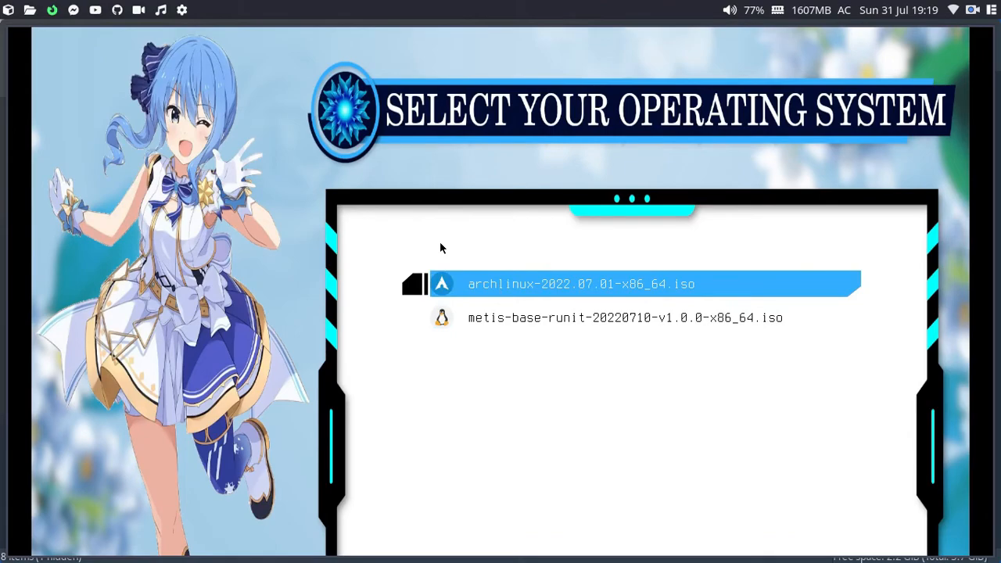
key(alt+F4)
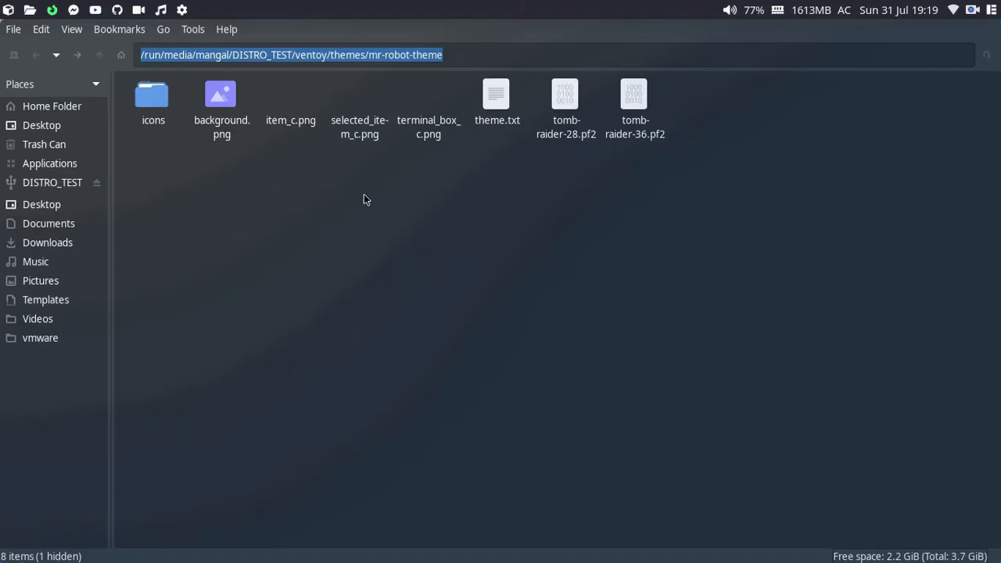
Step: Open Plugson's Menu Alias Plugin page, showing an empty menu_alias table
key(alt+Tab)
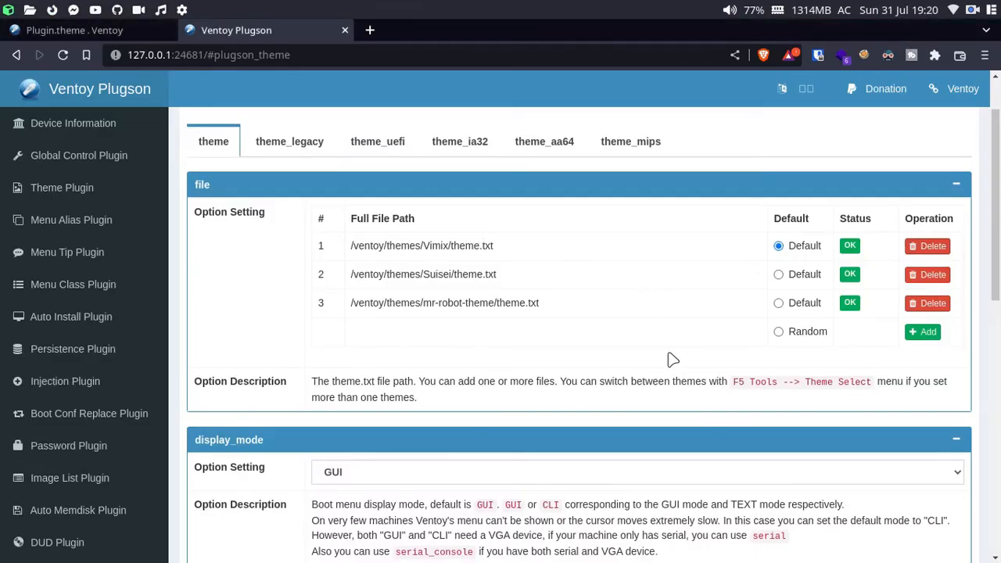
scroll(669, 358, down, 5)
scroll(670, 358, down, 4)
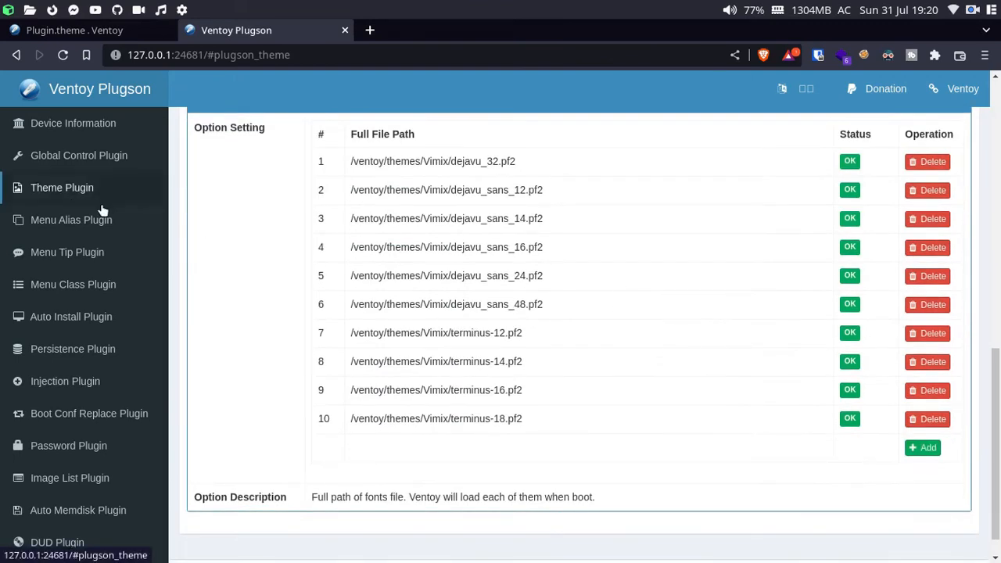
click(88, 224)
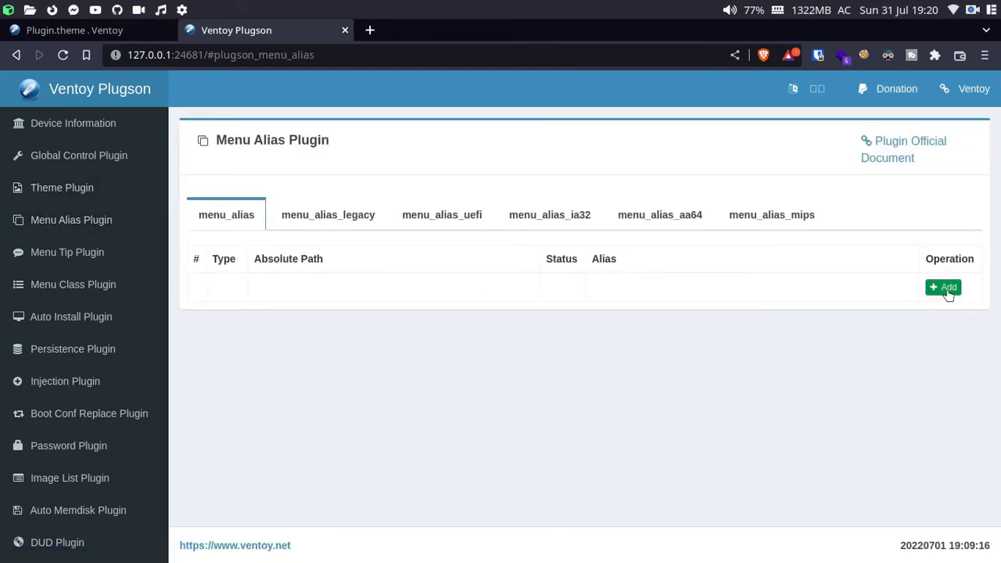
key(alt+Tab)
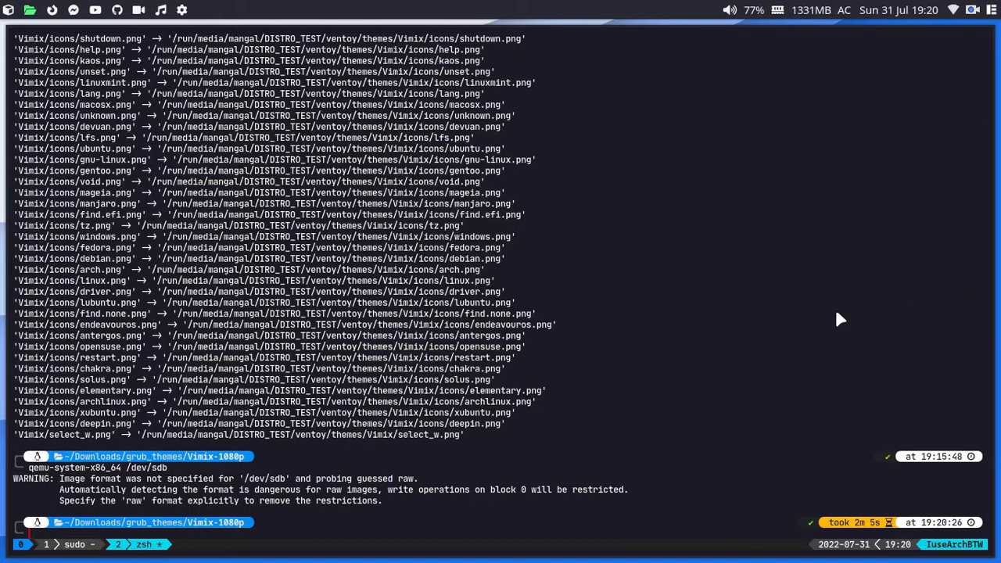
Step: cd into the USB drive's ISO folder under /run/media and list its folders
key(alt+Tab)
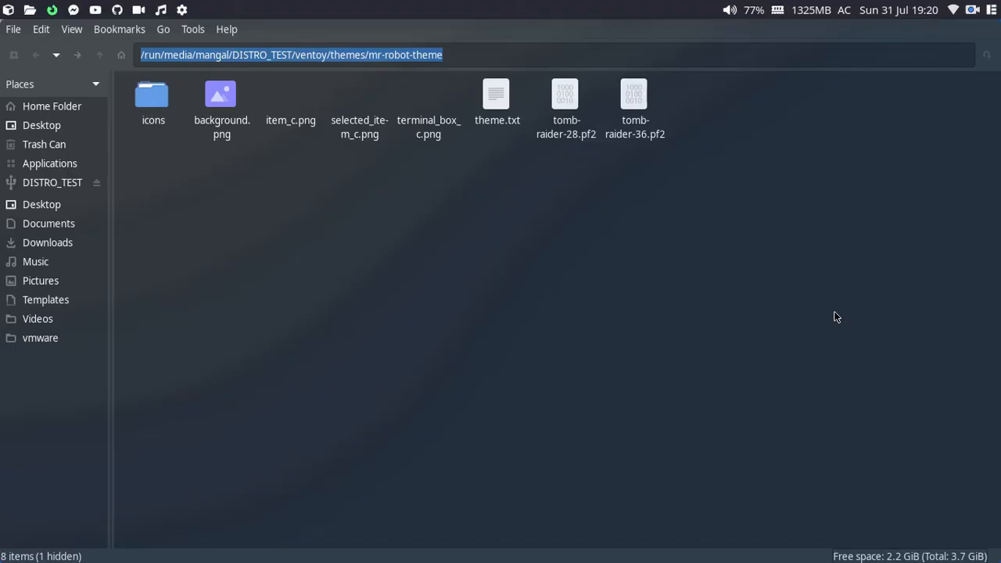
key(alt+Tab)
text(cd /run/meida/)
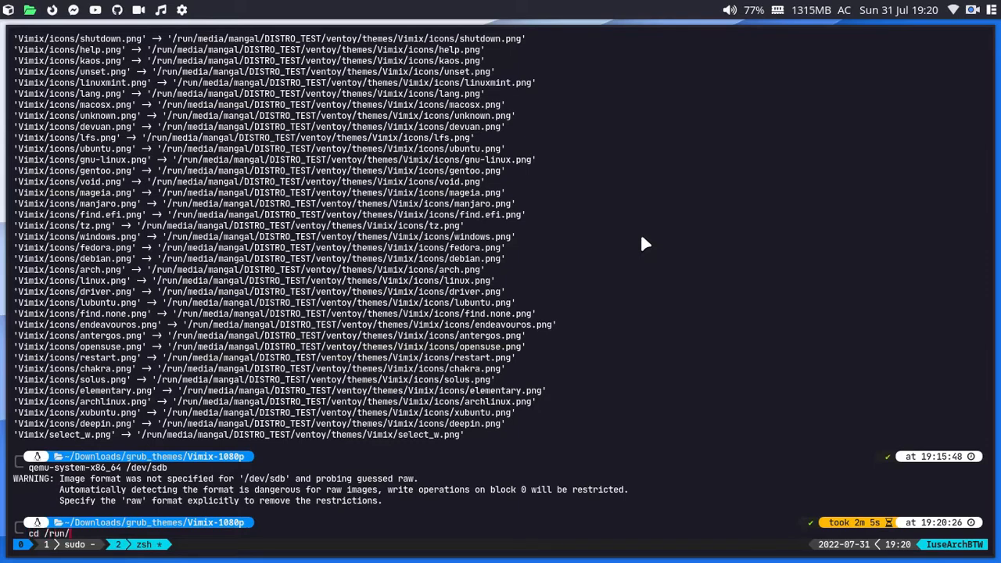
key(BackSpace)
key(BackSpace)
key(BackSpace)
key(BackSpace)
key(BackSpace)
text(edia/)
key(Tab)
key(Tab)
key(Tab)
text(ISO)
key(Return)
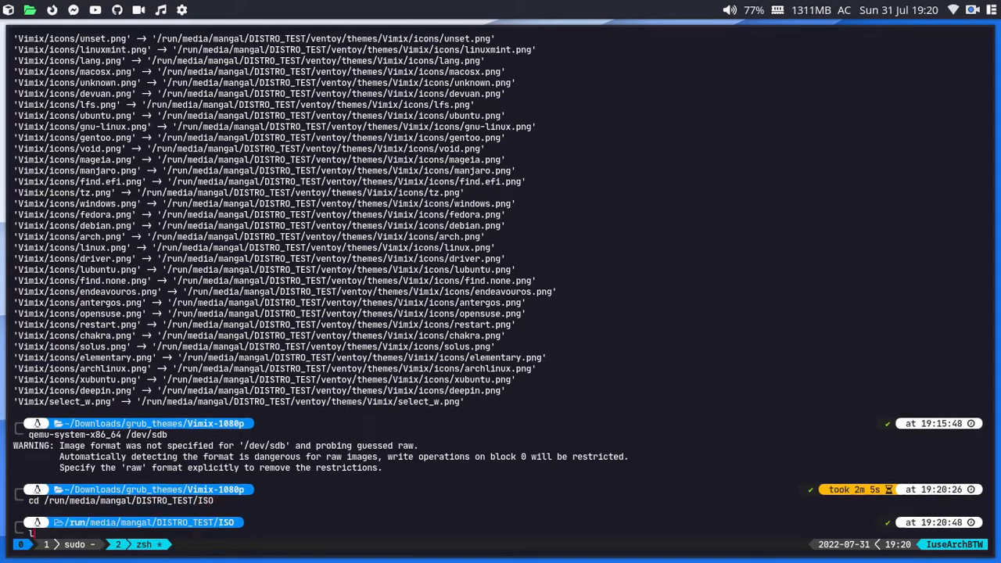
text(ls)
key(Return)
Step: Enter DAILY_DRIVER, list its archlinux and metis ISOs, and select the pwd path
text(cd DAI)
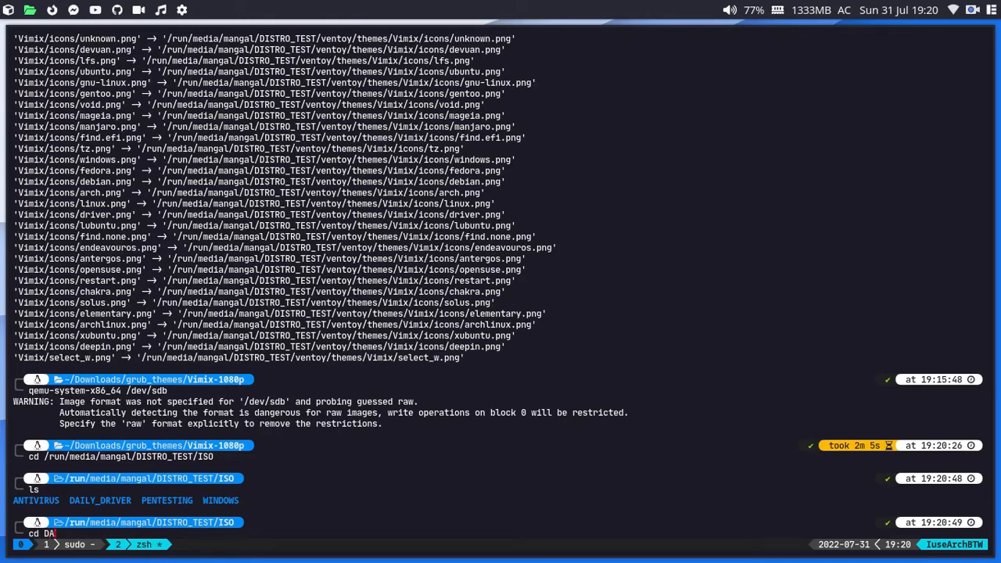
key(Tab)
text(ls)
key(Return)
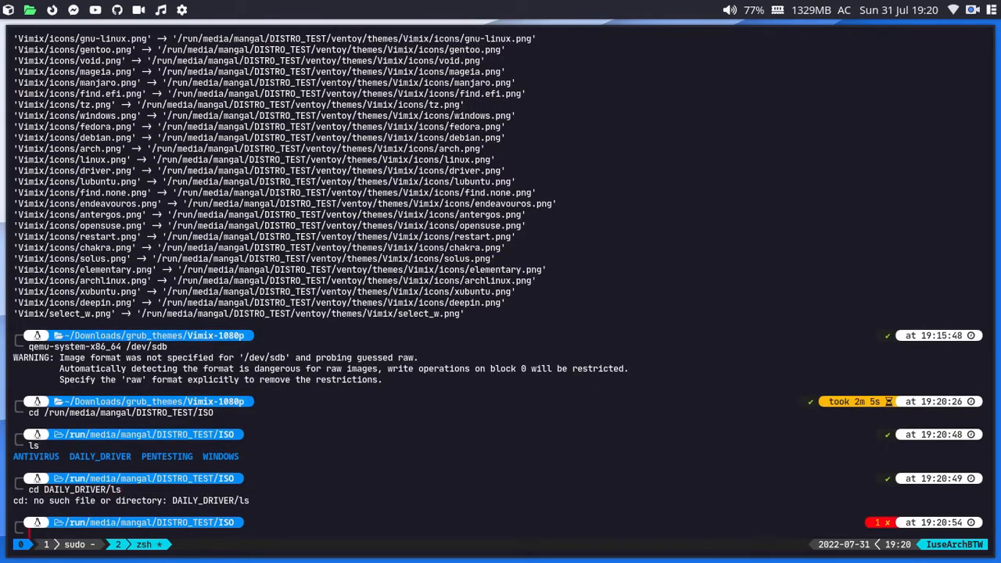
key(Up)
key(BackSpace)
key(BackSpace)
key(Return)
text(ls)
key(Return)
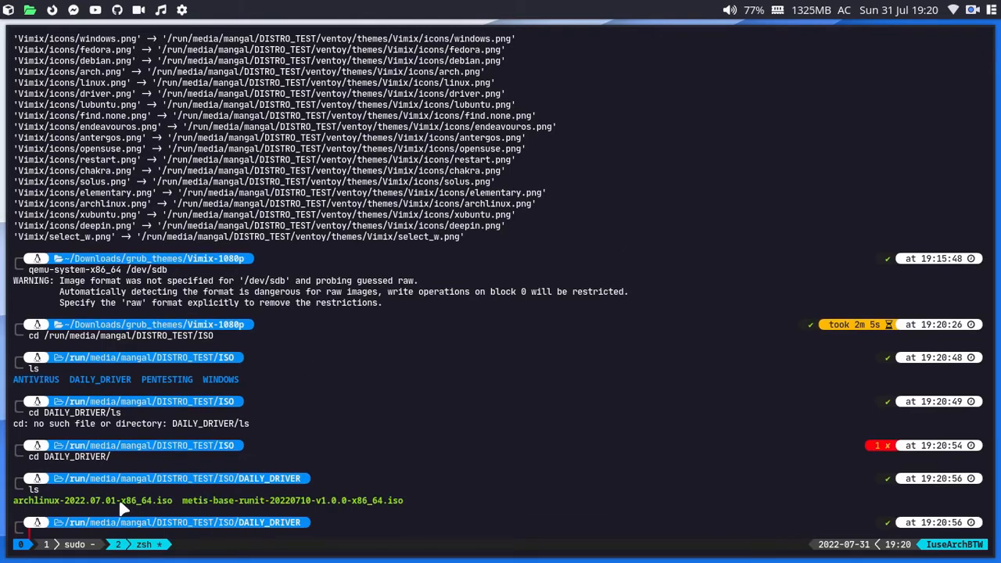
text(pwd)
key(Return)
double_click(151, 501)
key(ctrl+c)
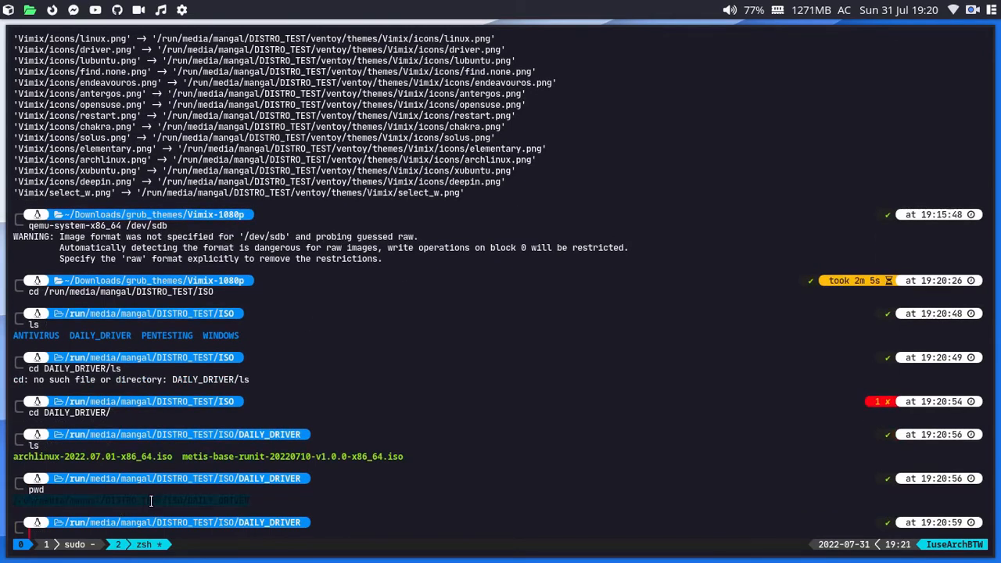
key(alt+Tab)
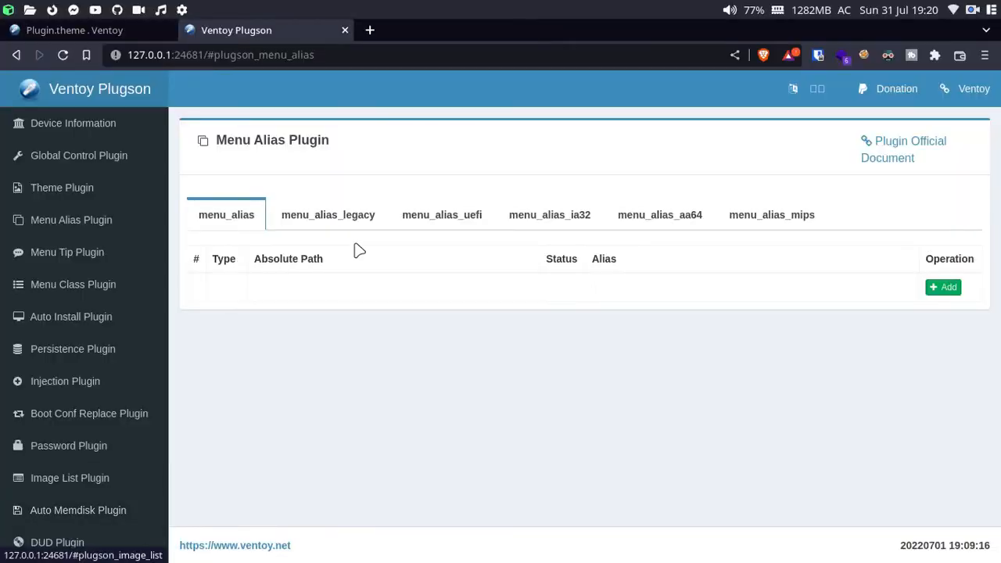
Step: Add a file alias mapping archlinux-2022.07.01-x86_64.iso to 'Arch Linux 2022'
click(942, 288)
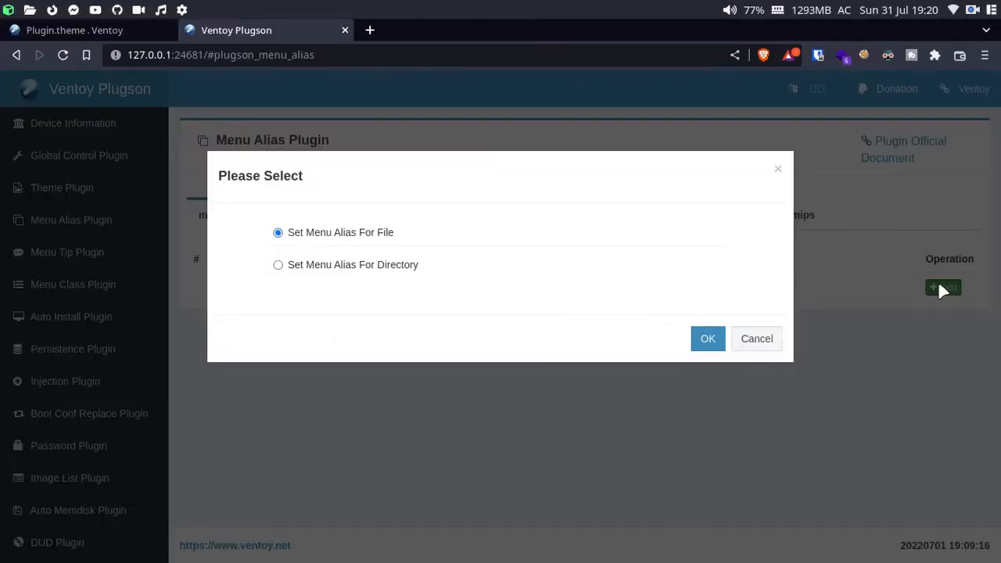
click(702, 344)
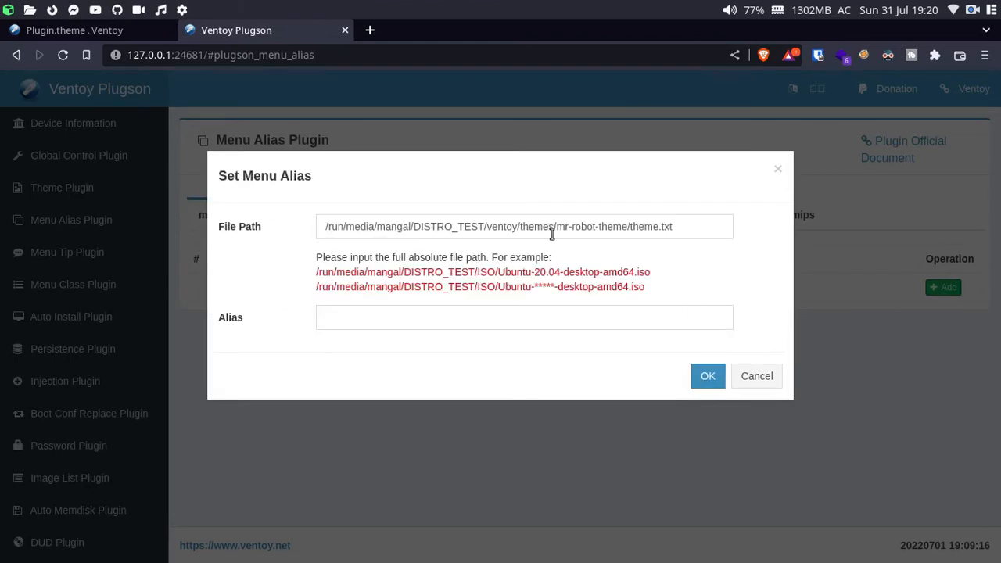
click(699, 227)
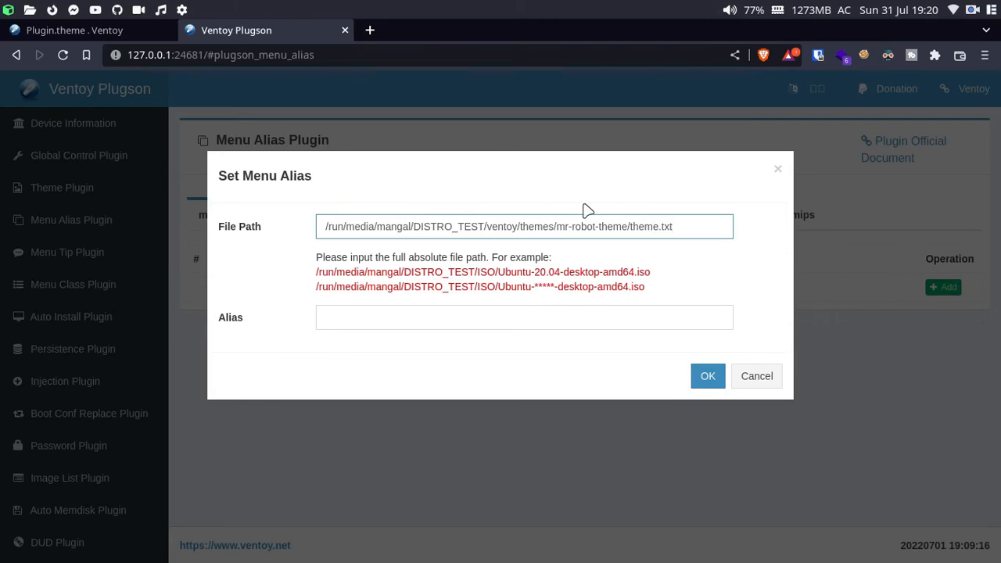
key(ctrl+a)
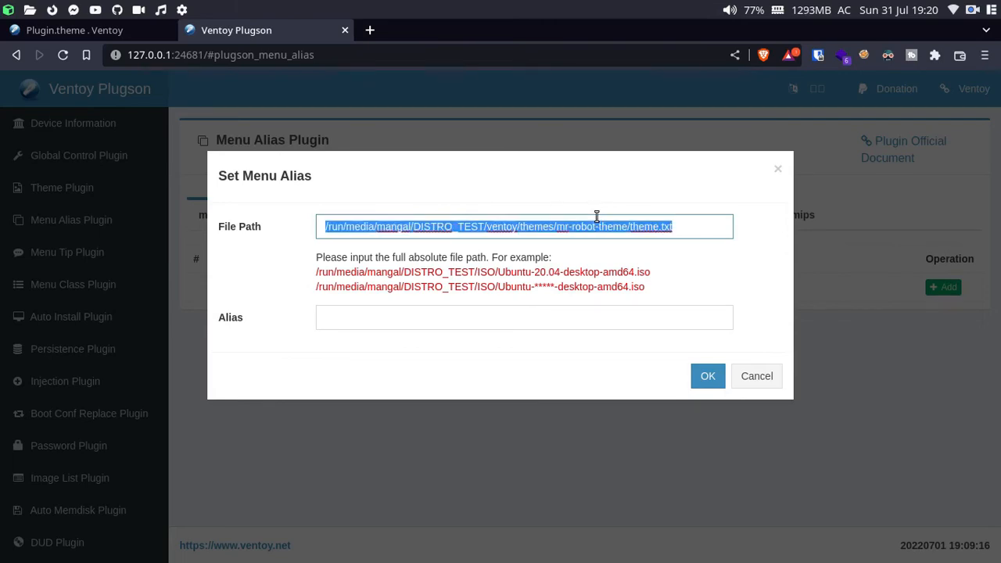
key(ctrl+v)
key(super+2)
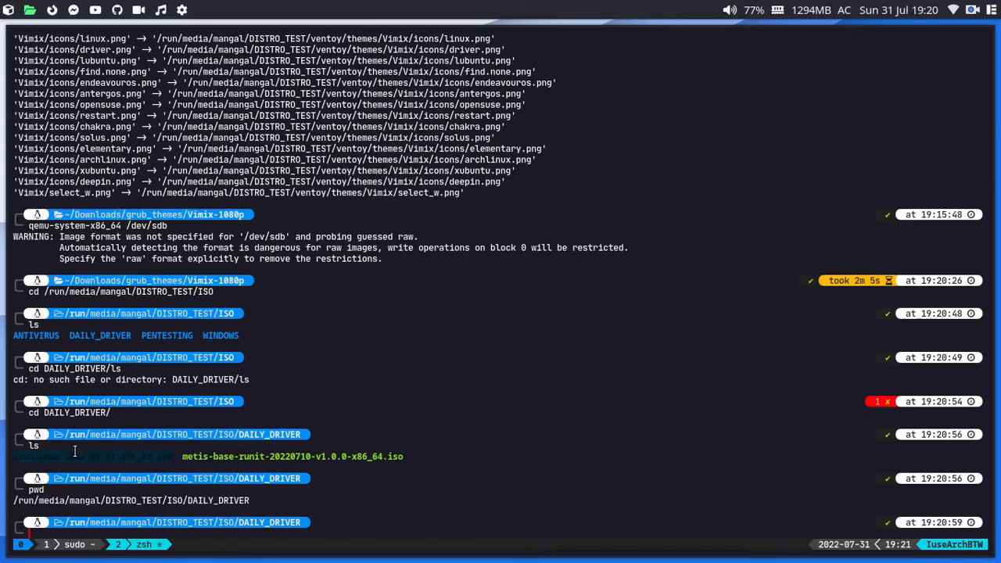
key(super+1)
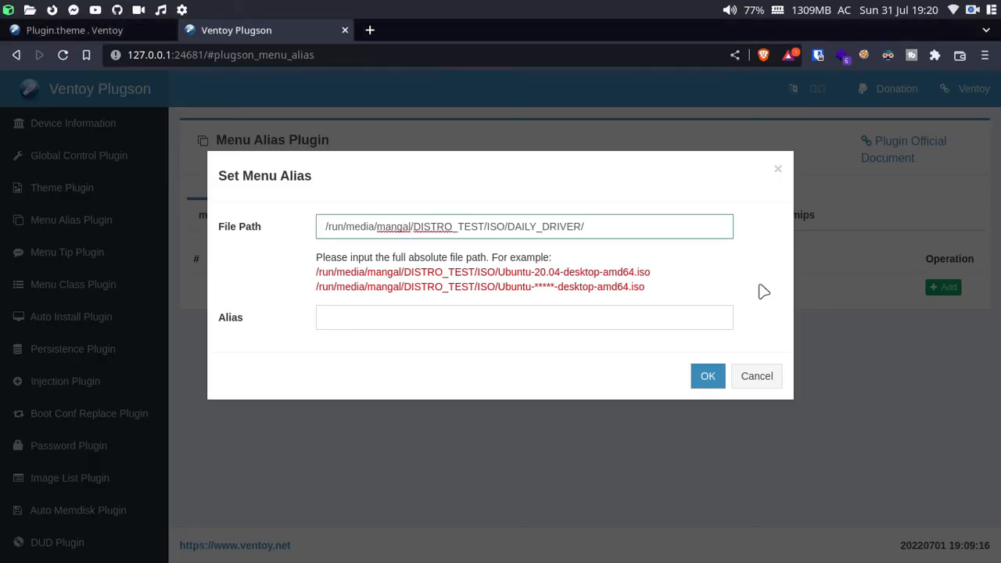
text(archlinux-2022.07.01-x86_64.iso)
click(523, 323)
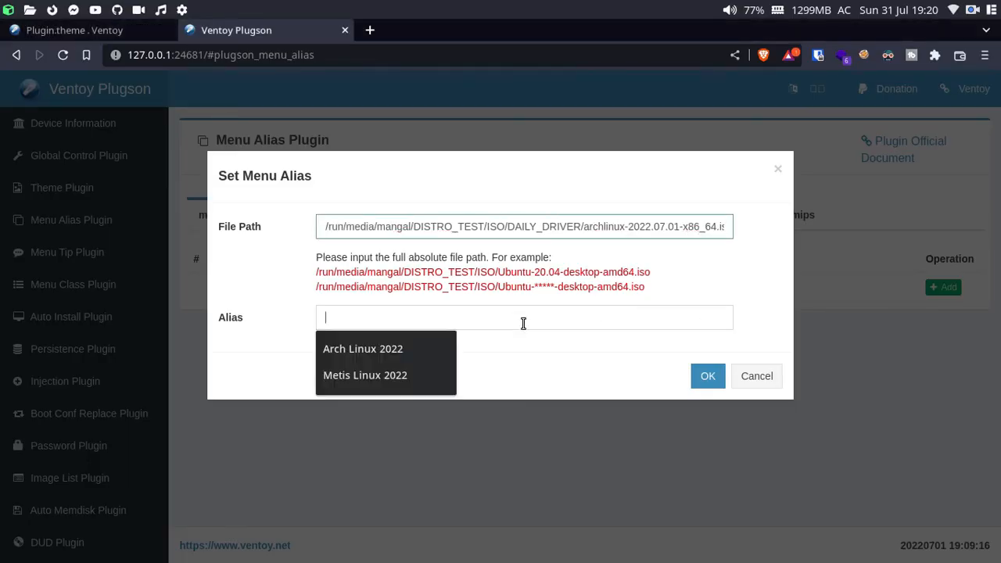
text(Arch )
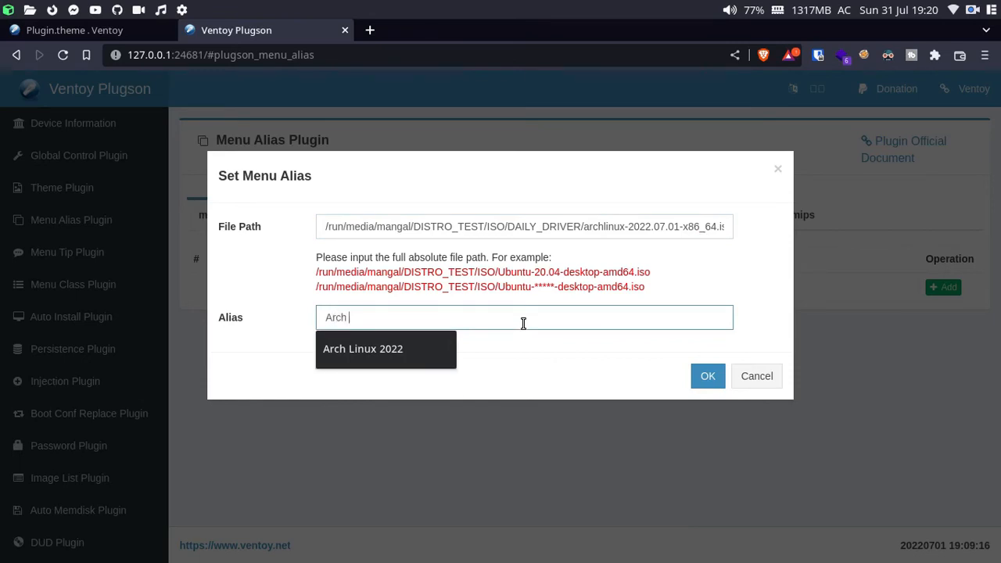
text(Linux 2022)
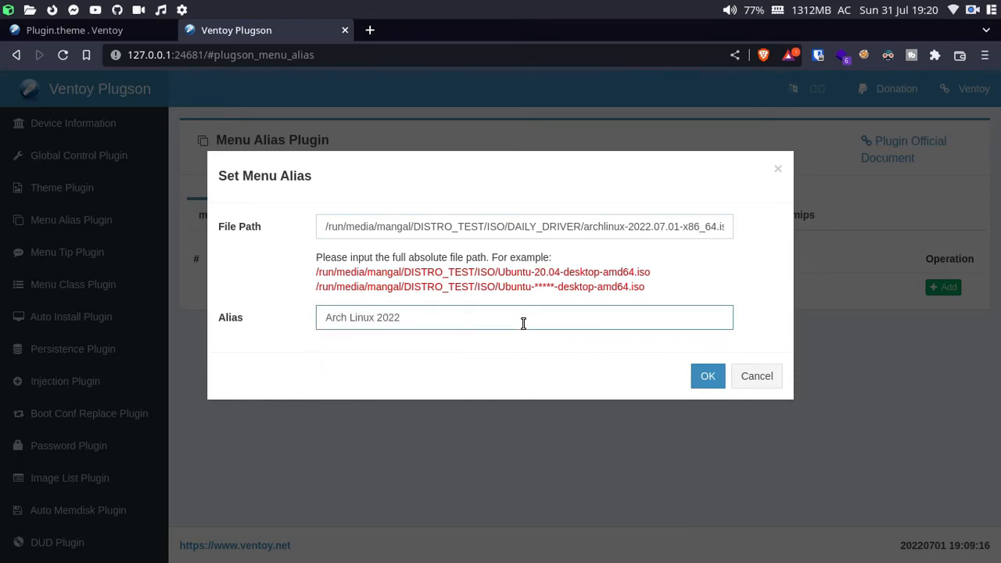
click(708, 378)
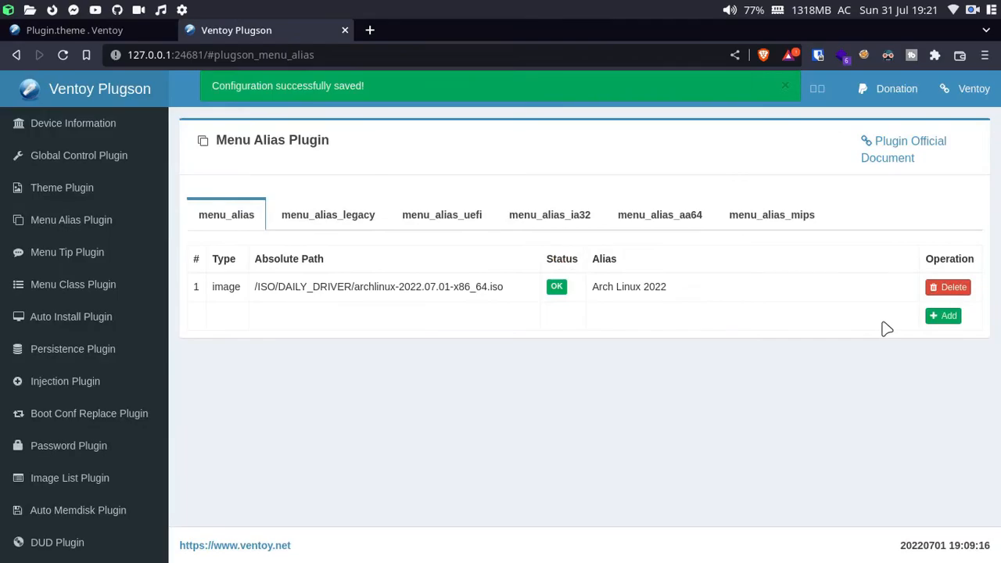
Step: Select the Metis ISO file name in the terminal for the next alias
key(super+2)
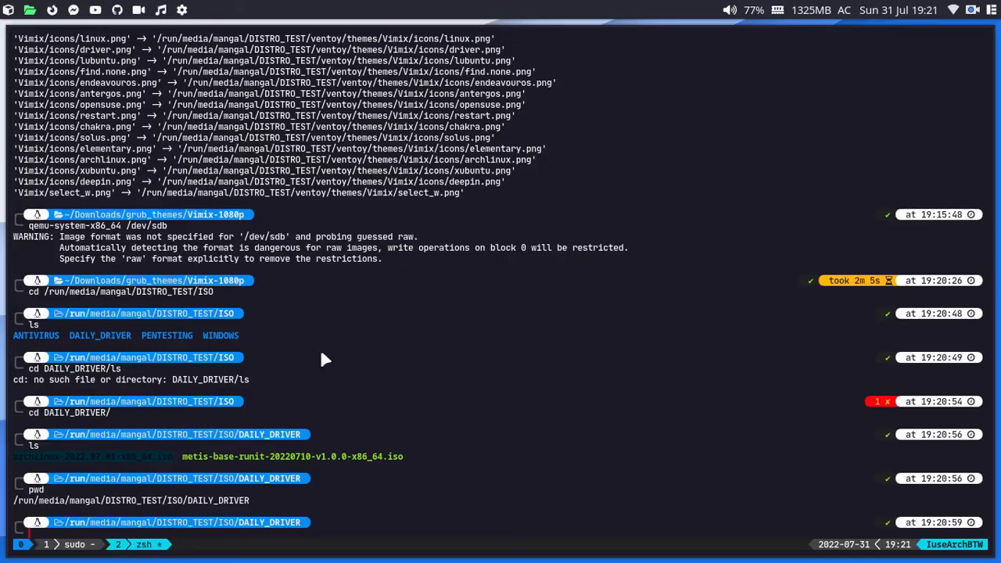
double_click(315, 456)
key(super+1)
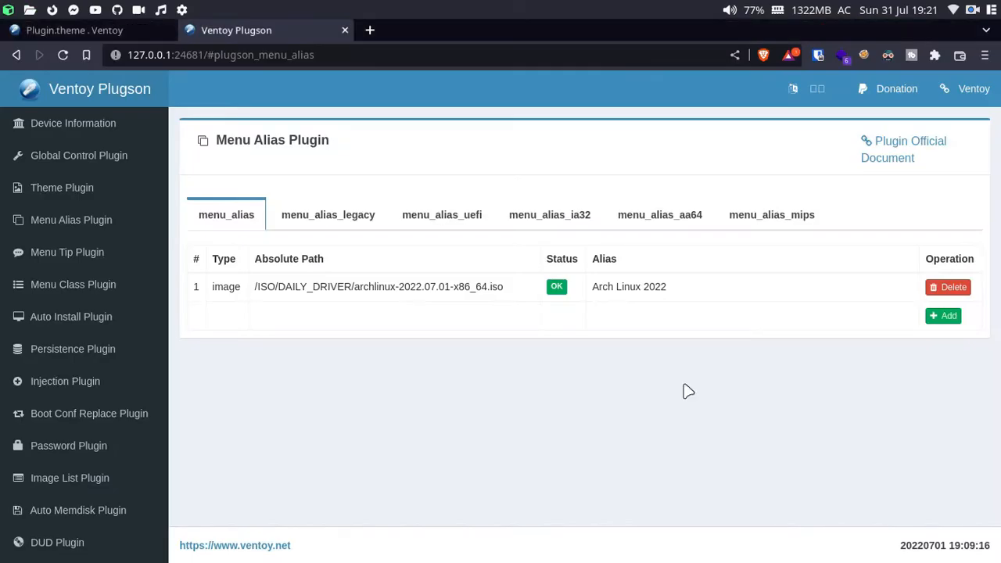
Step: Add a file alias mapping metis-base-runit-20220710-v1.0.0-x86_64.iso to 'Metis Linux 2022'
click(942, 316)
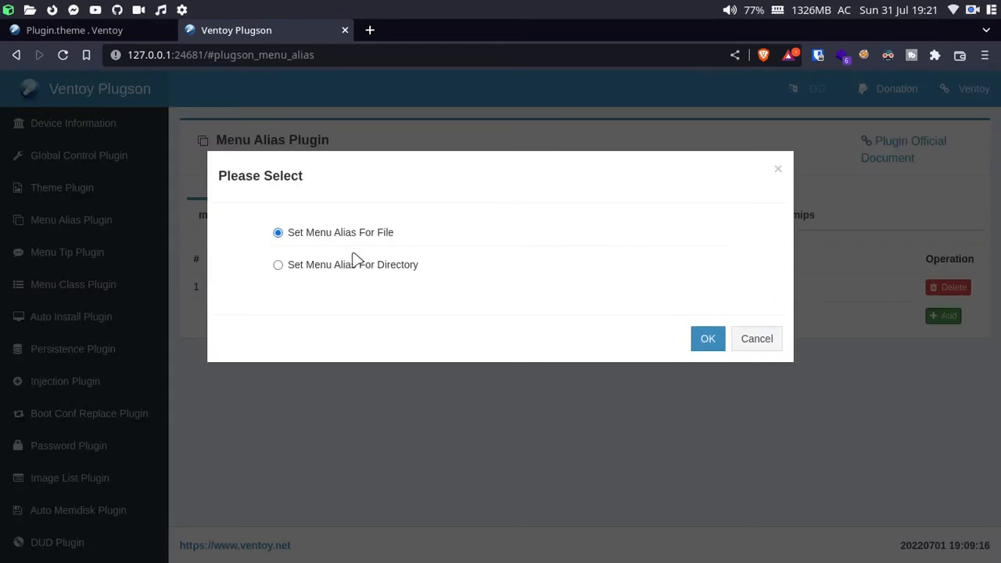
click(707, 337)
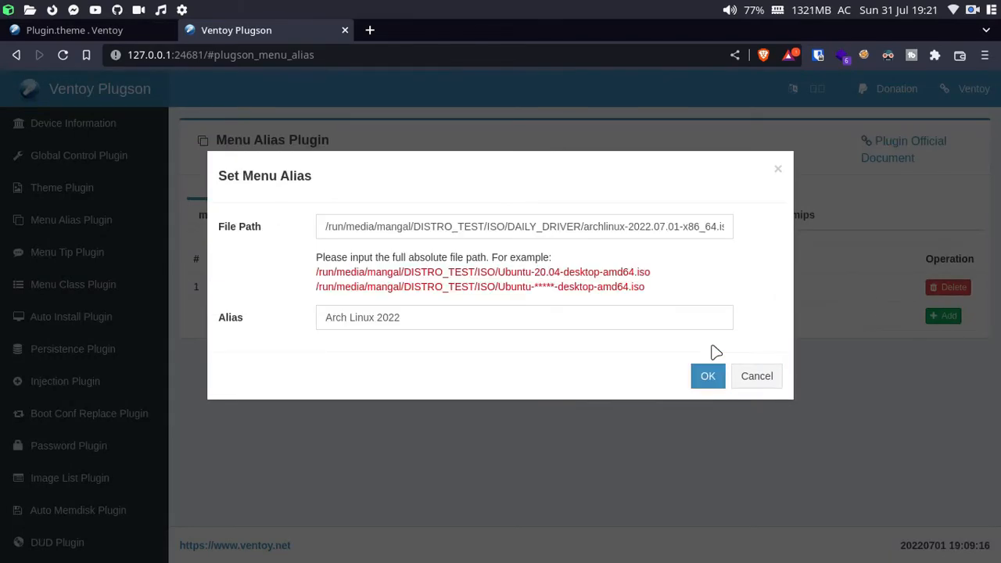
click(555, 310)
drag(585, 227, 807, 230)
text(metis-base-runit-20220710-v1.0-x86_64.iso)
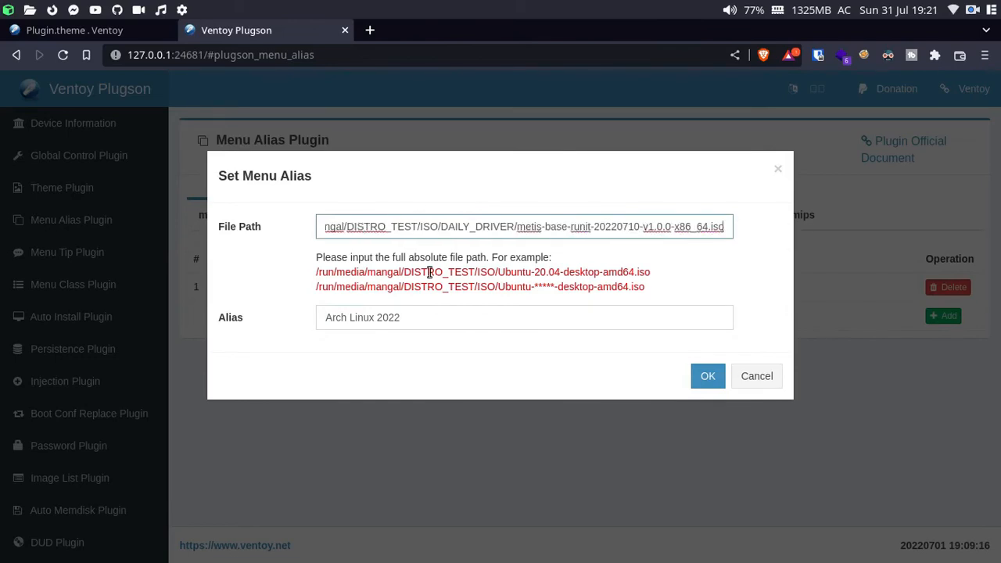
click(453, 308)
drag(469, 320, 259, 315)
key(BackSpace)
text(Metis linux)
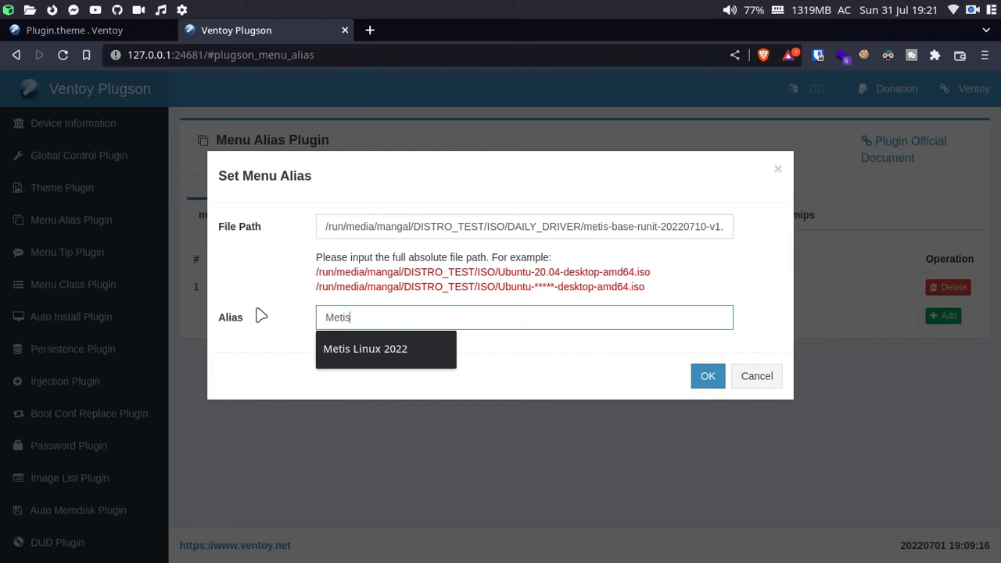
key(BackSpace)
key(BackSpace)
key(BackSpace)
key(BackSpace)
key(BackSpace)
key(BackSpace)
text(Linux 2022)
key(Return)
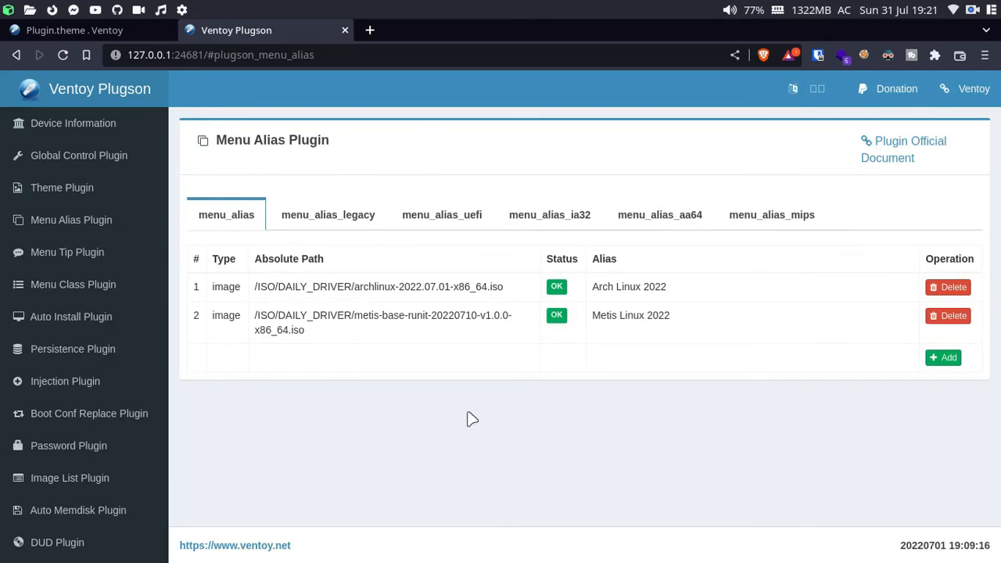
Step: Rerun qemu-system-x86_64 /dev/sdb from shell history and move QEMU to workspace 3
key(super+2)
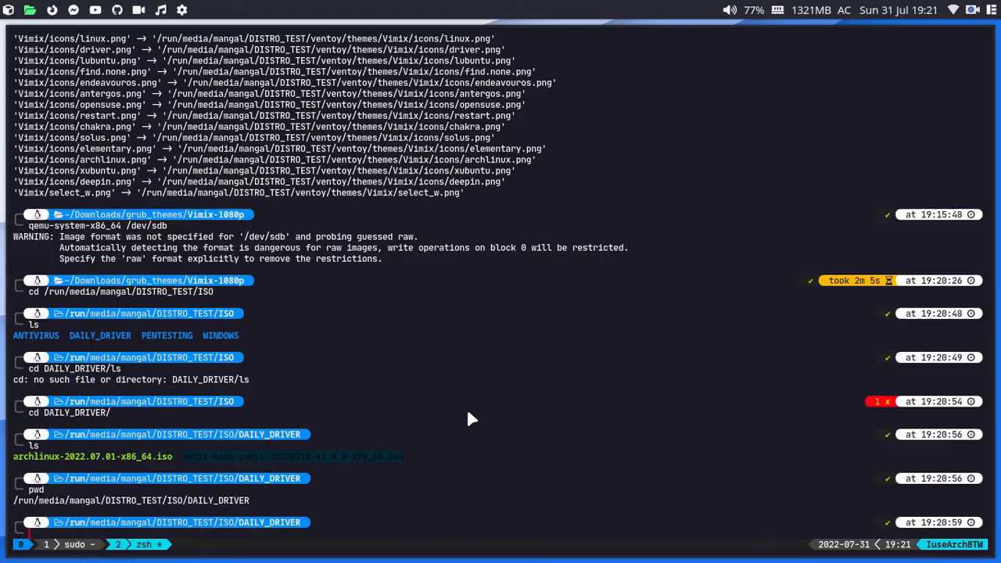
key(Up)
key(Up)
key(Up)
key(Up)
key(Up)
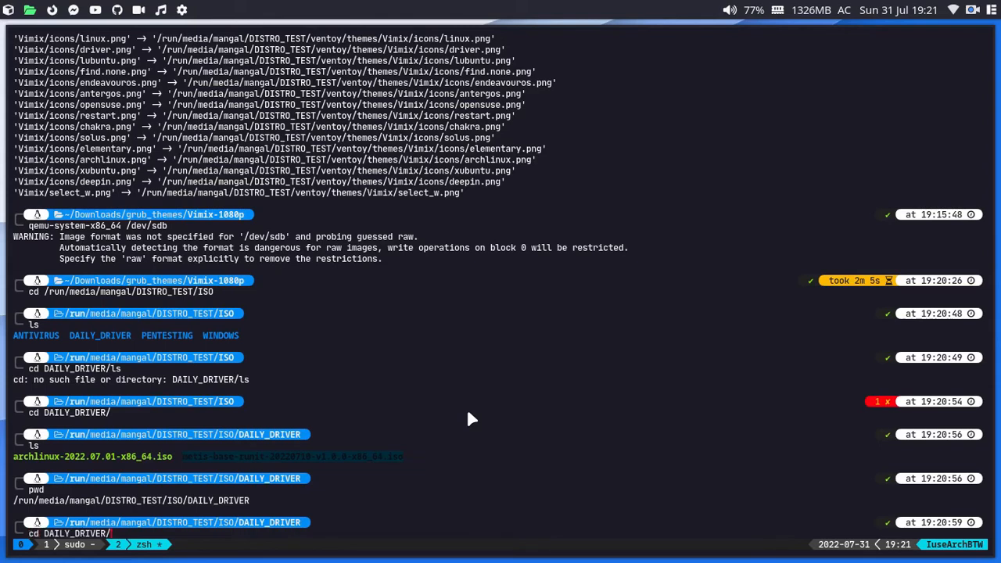
key(Up)
key(Up)
key(Up)
key(Up)
key(Return)
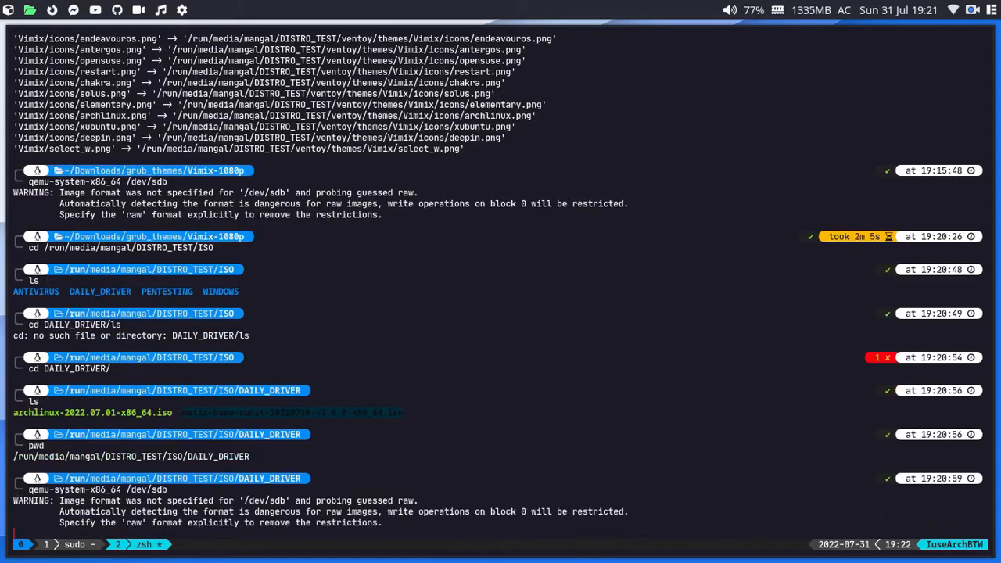
key(super+shift+3)
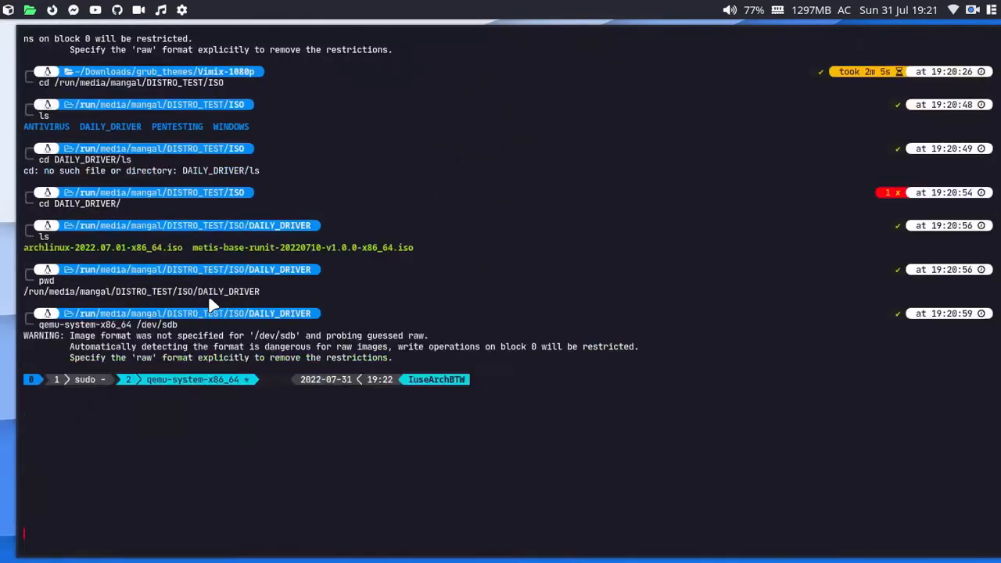
key(super+3)
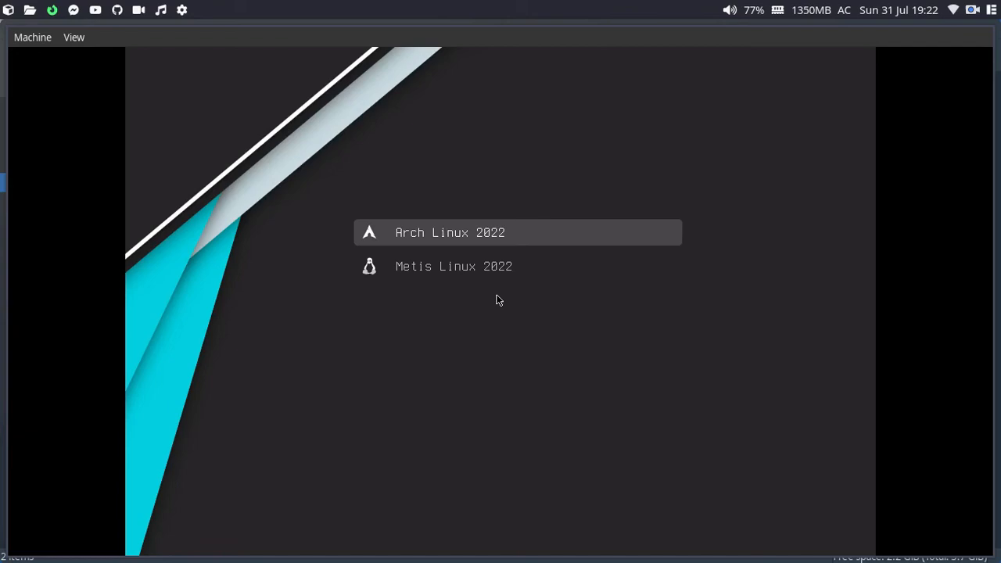
Step: Quit the QEMU virtual machine through its Machine menu
click(25, 38)
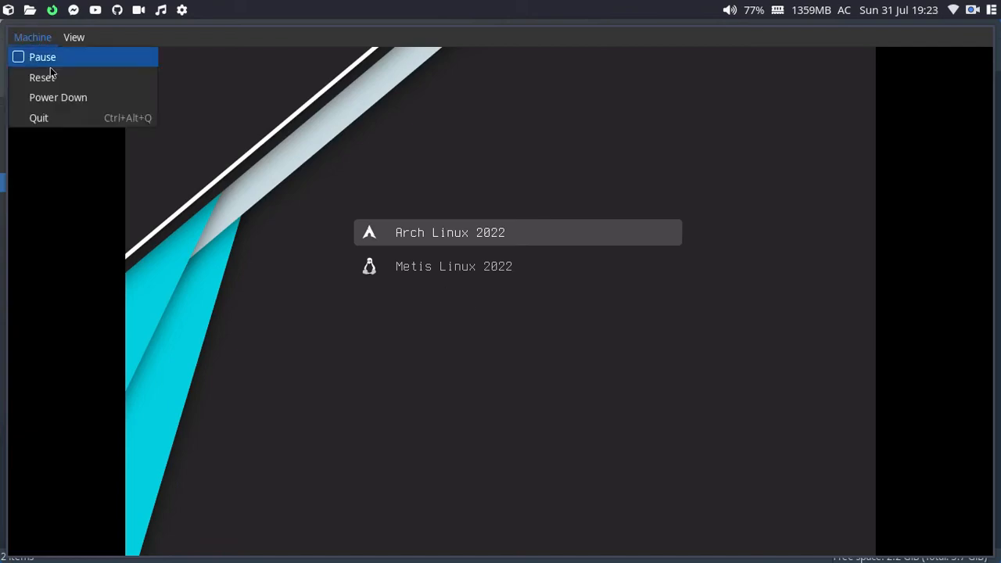
click(71, 118)
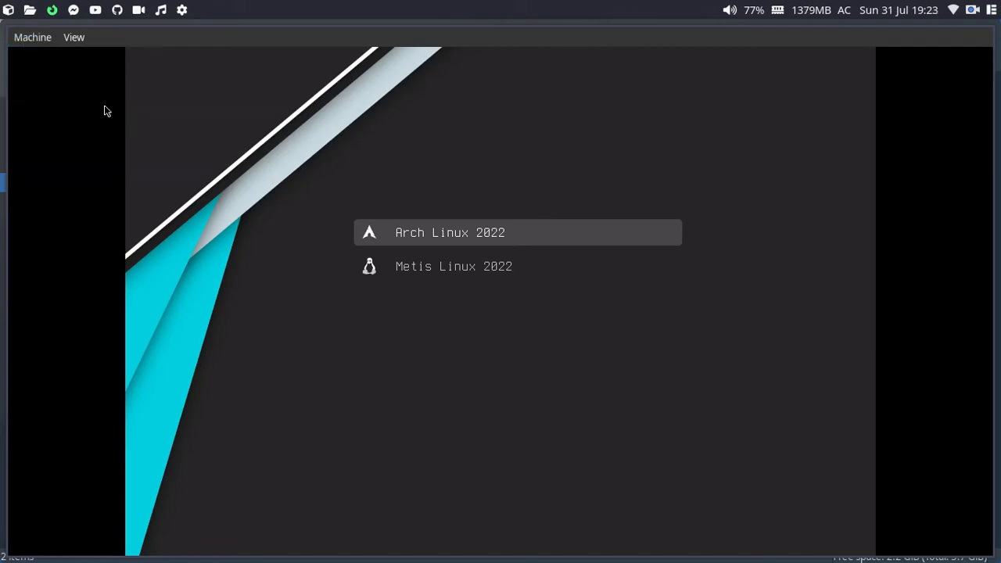
click(27, 44)
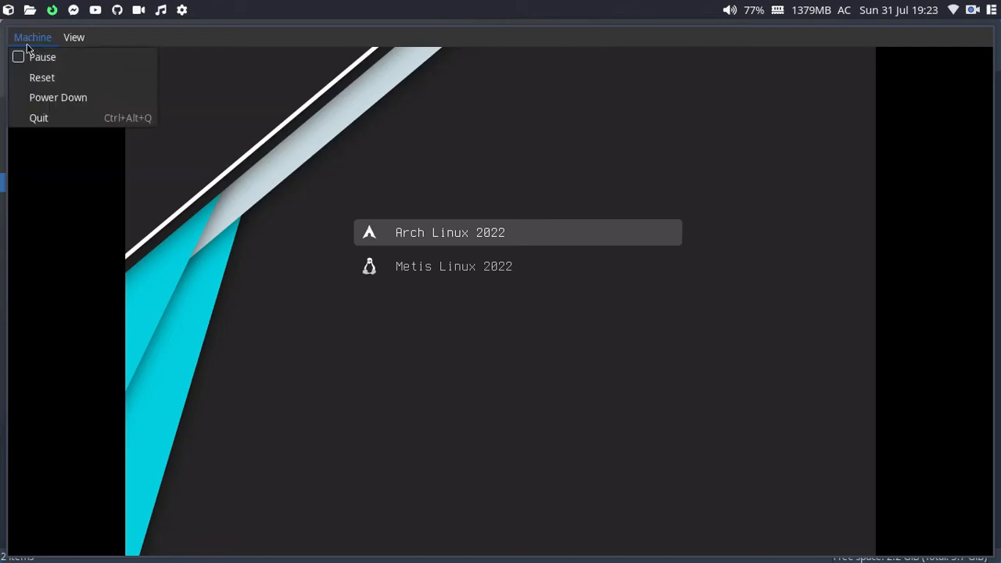
click(68, 115)
key(super+3)
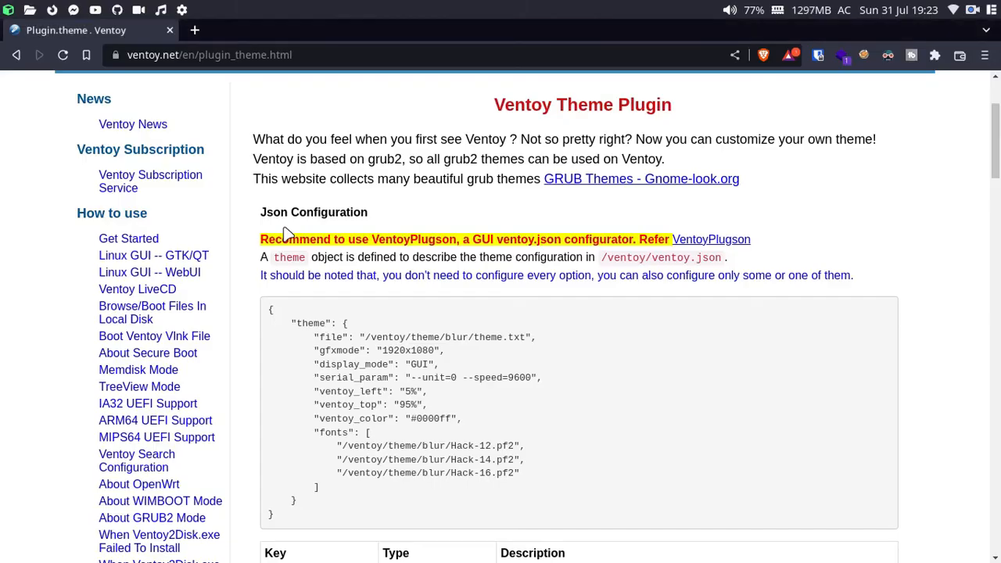
Step: Stop the running Plugson server and relaunch VentoyPlugson.sh against /dev/sda
key(alt+Tab)
key(ctrl+b)
key(1)
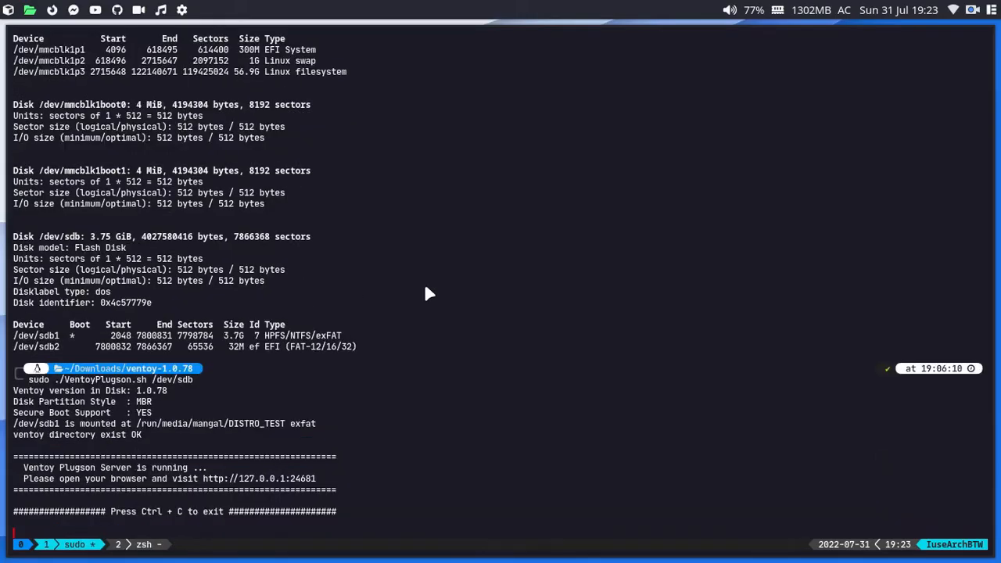
key(ctrl+c)
key(Up)
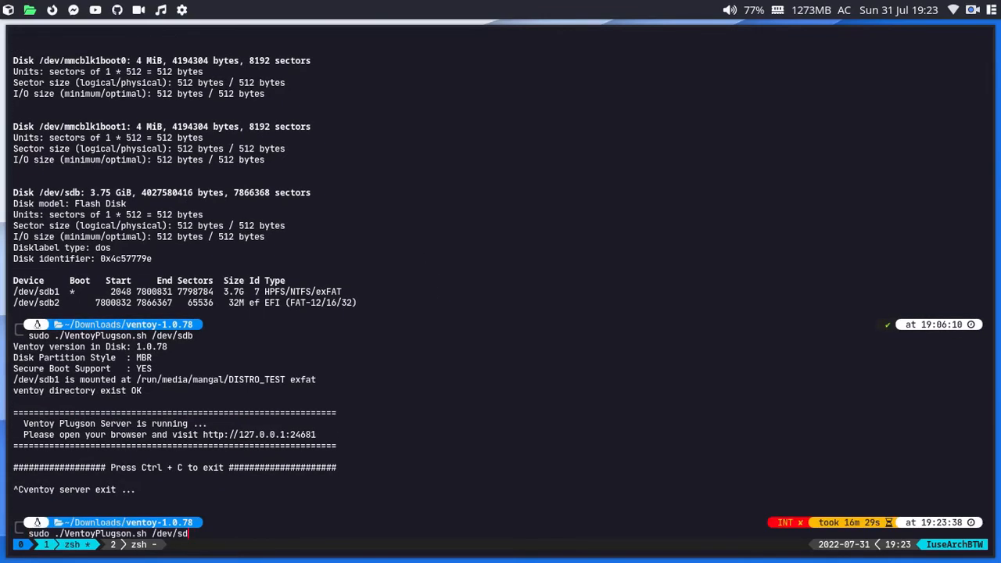
key(BackSpace)
text(a)
key(Return)
key(Return)
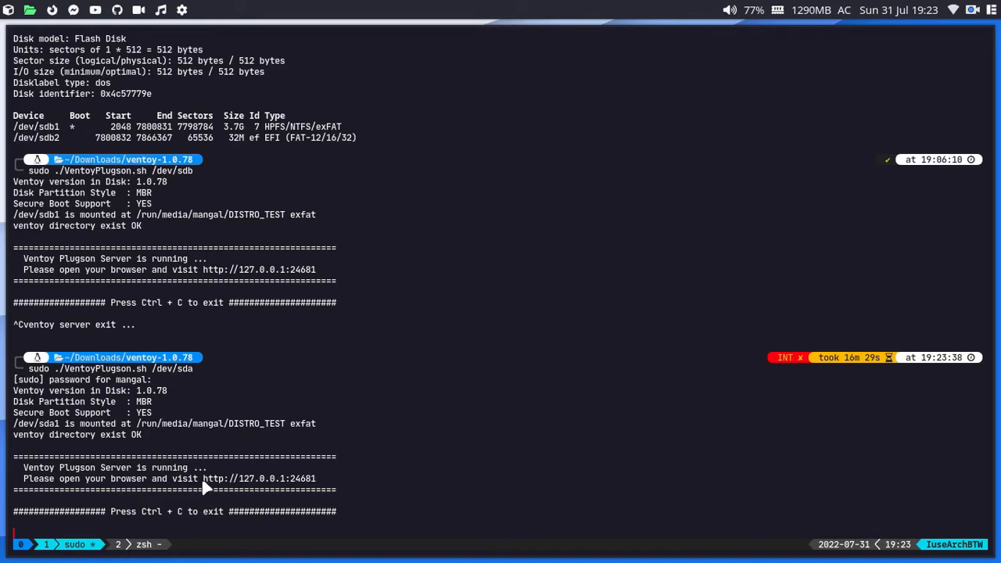
Step: Open the Plugson server address in a new browser tab
drag(203, 477, 329, 477)
key(super+1)
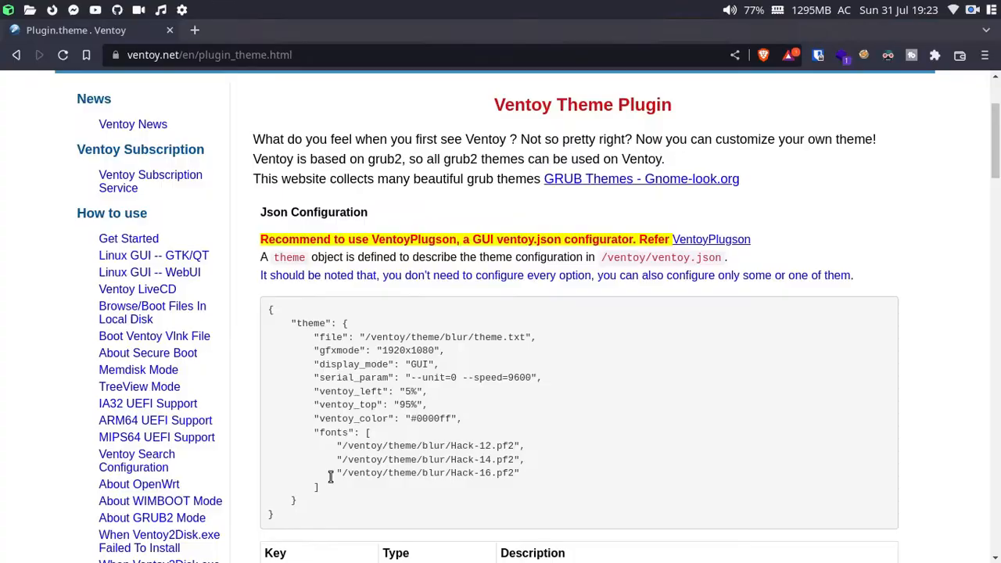
key(ctrl+t)
key(ctrl+v)
key(Return)
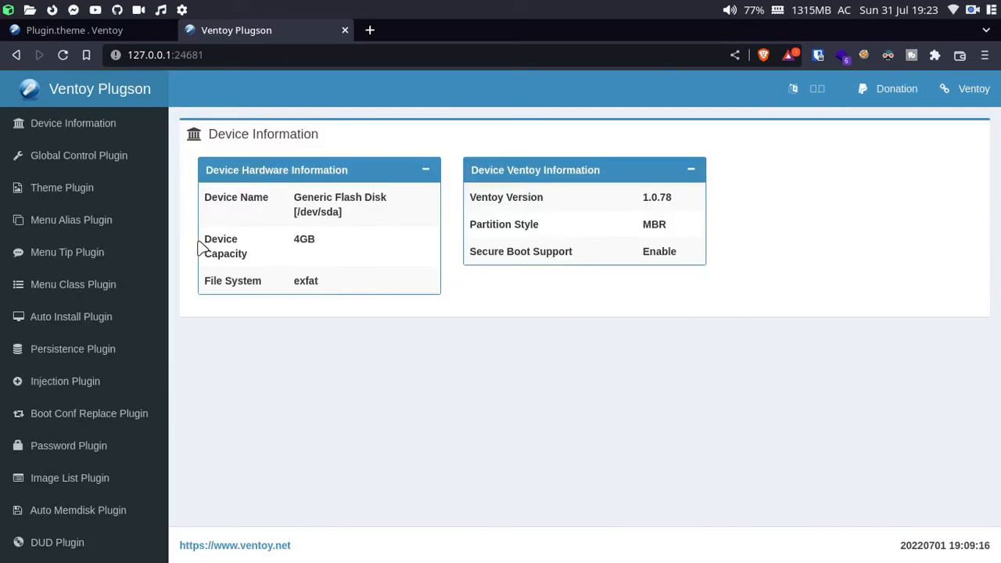
Step: View the Menu Class Plugin page listing arch, metis- and theme- keys, then switch to PCManFM
click(67, 285)
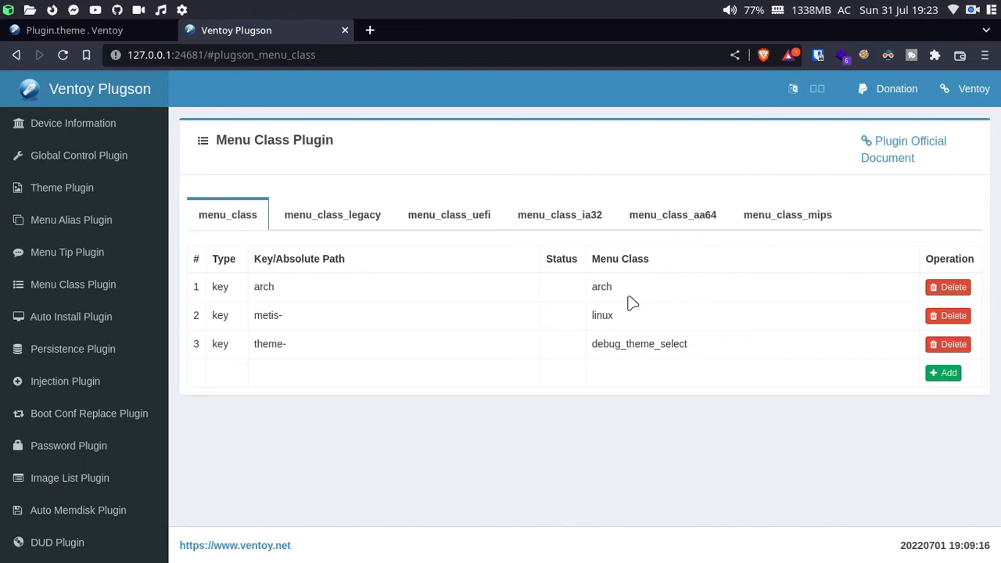
key(alt+Tab)
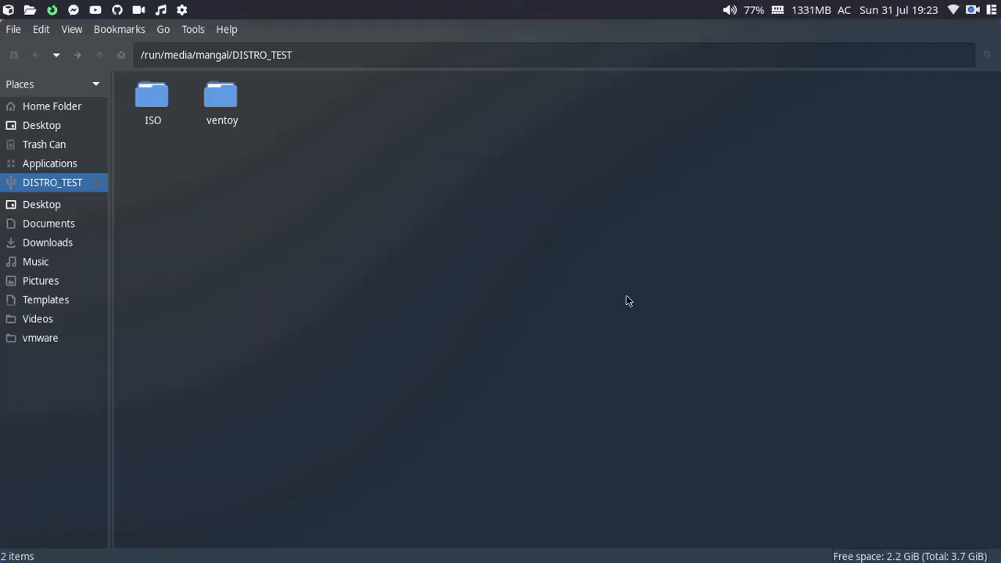
Step: Browse ventoy/themes/Vimix/icons and inspect the arch.png, archlinux.png and unknown.png icons
double_click(211, 114)
double_click(166, 106)
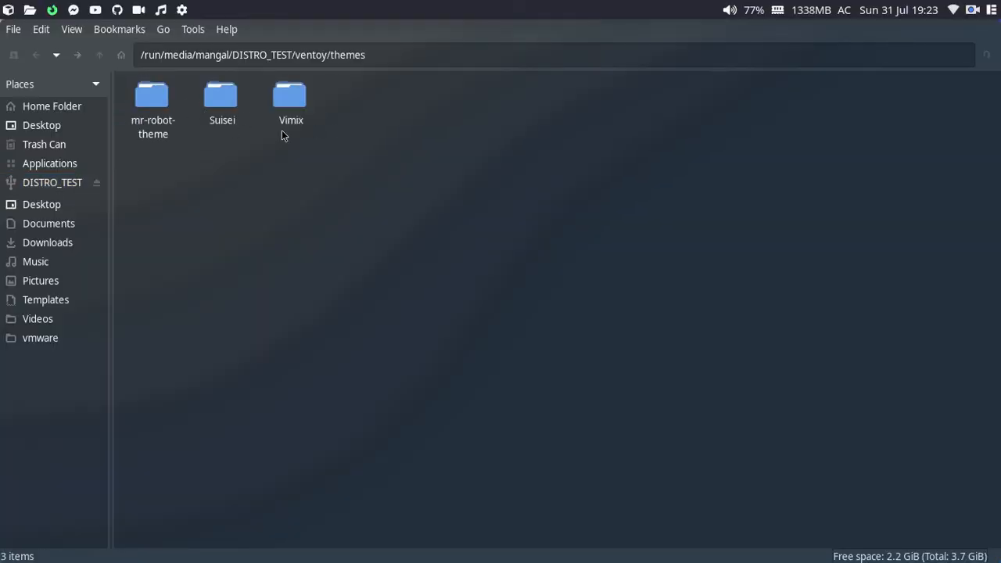
double_click(293, 113)
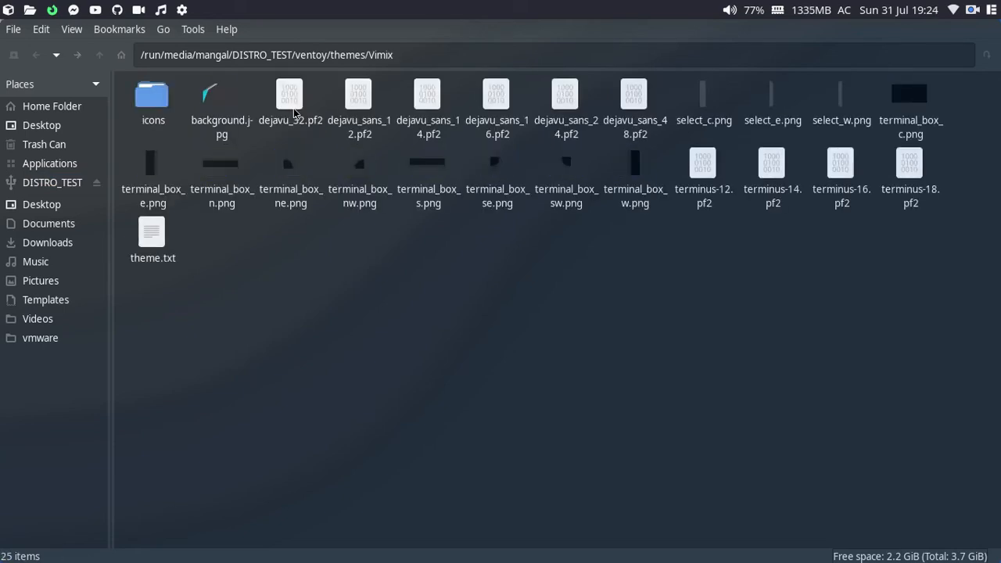
double_click(149, 95)
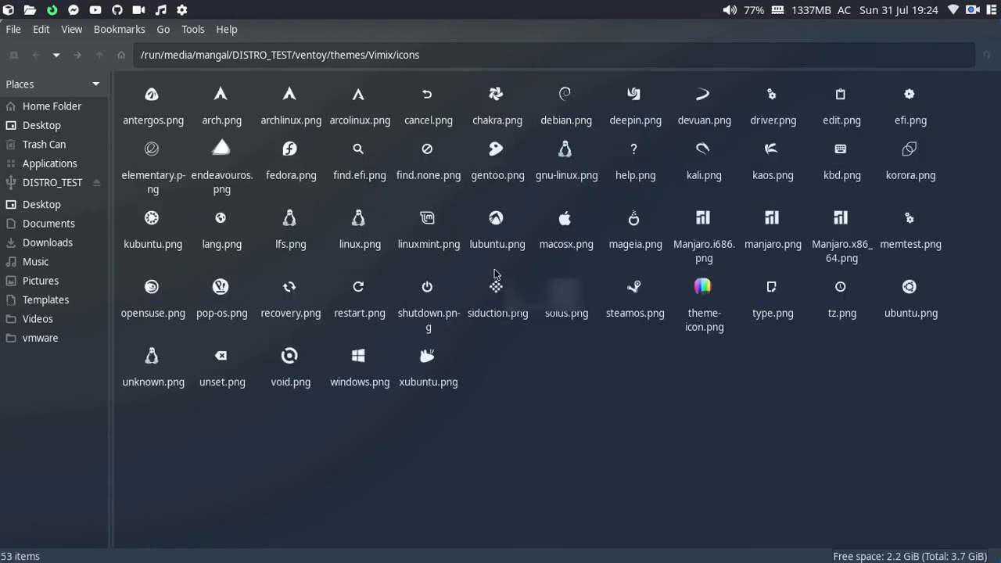
click(203, 92)
drag(267, 109, 235, 117)
click(195, 89)
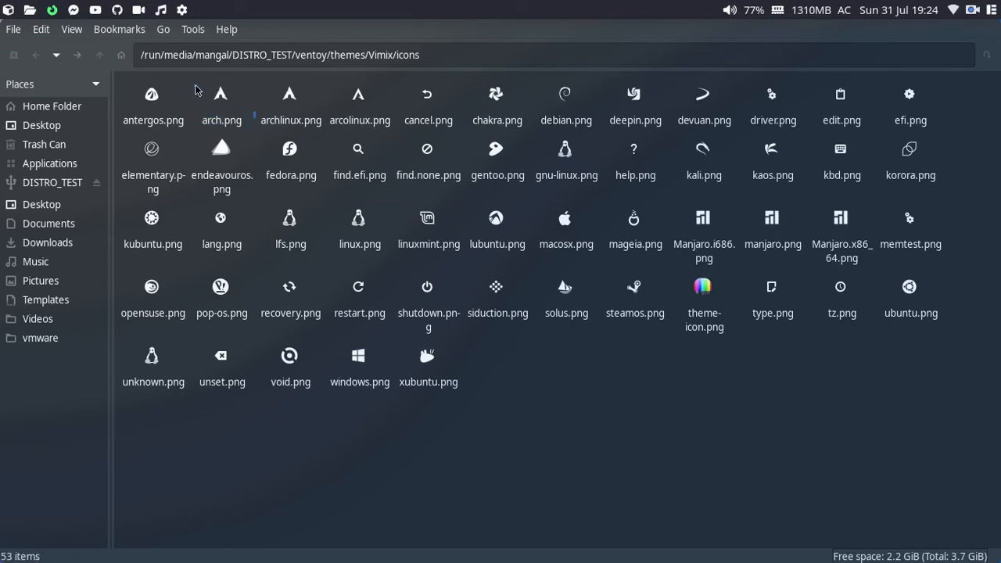
click(160, 377)
mouse_move(159, 377)
mouse_down()
mouse_move(142, 339)
mouse_move(250, 349)
mouse_move(140, 378)
mouse_up()
click(206, 420)
drag(943, 473, 706, 453)
Step: Read the Metis and Arch ISO file names in ISO/DAILY_DRIVER, then return to Plugson
key(alt+Tab)
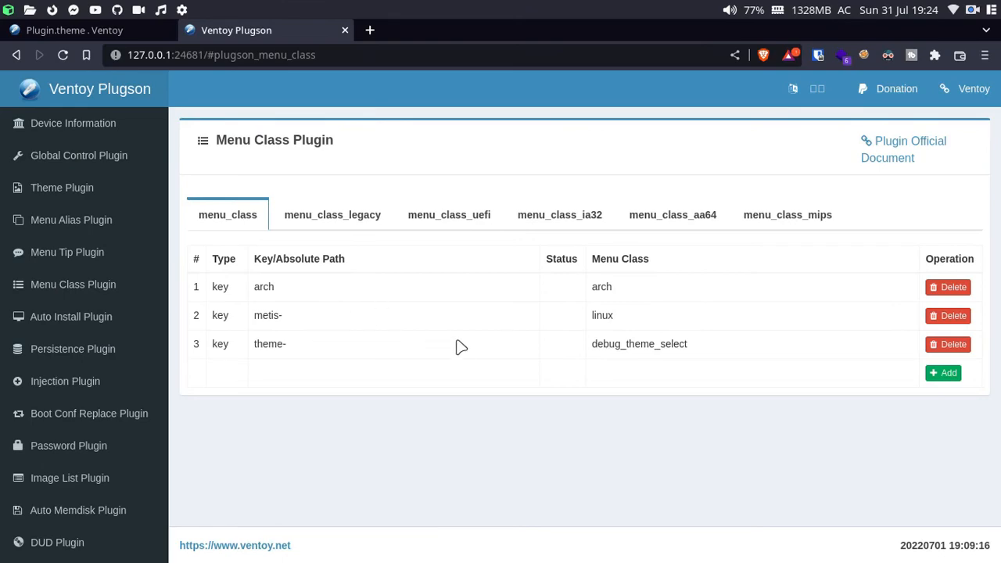
key(alt+Tab)
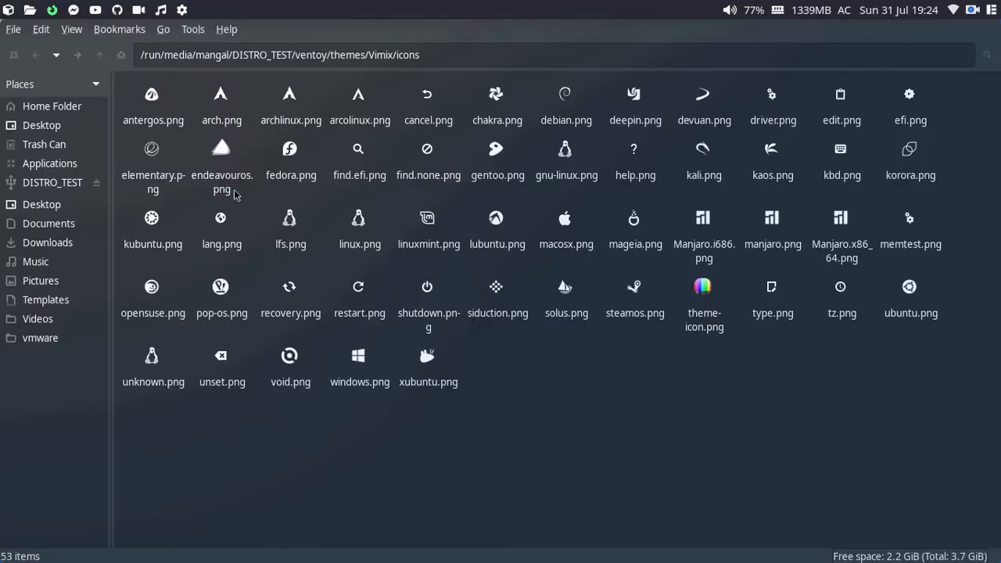
key(alt+Up)
key(alt+Up)
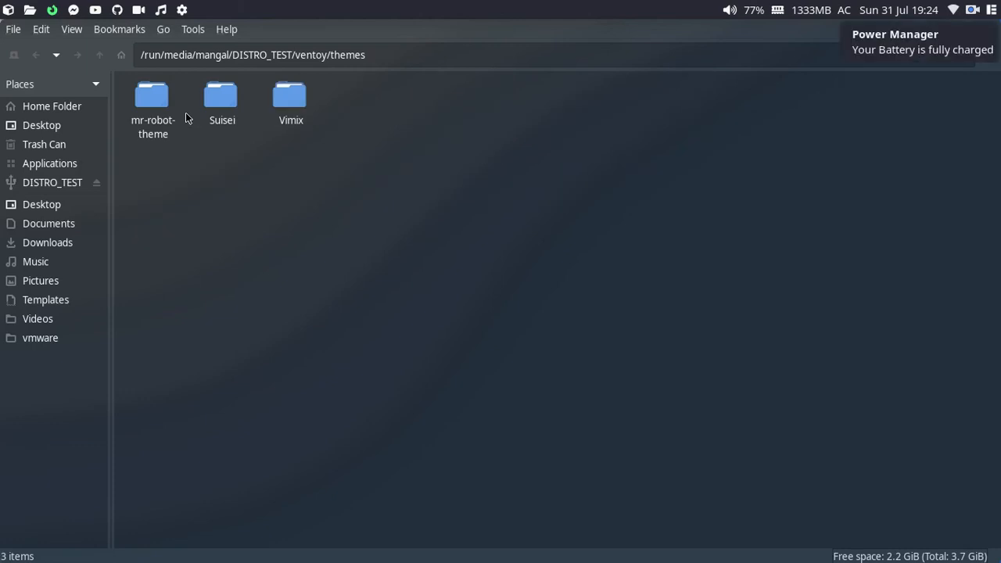
key(alt+Up)
key(alt+Up)
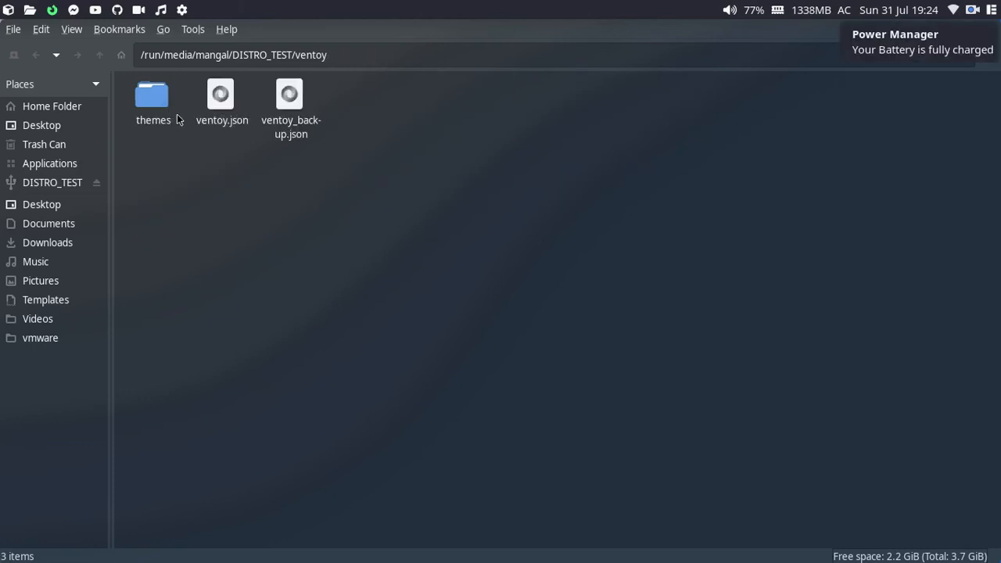
double_click(169, 119)
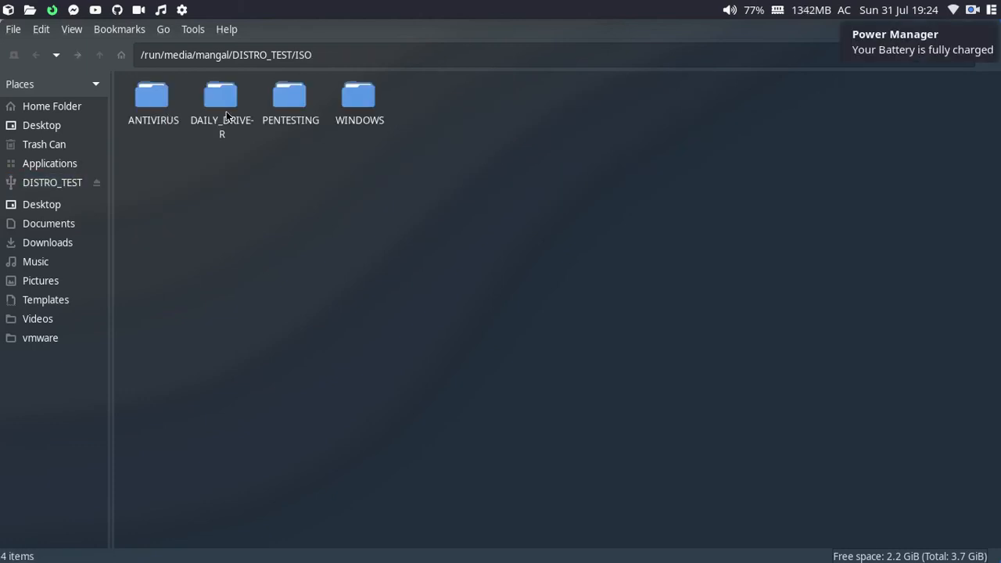
double_click(224, 110)
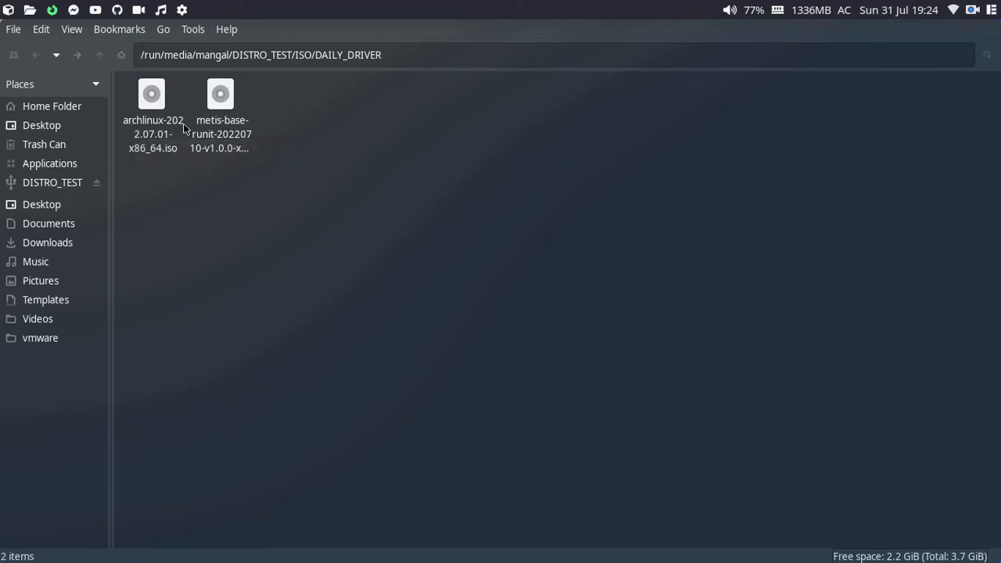
drag(253, 178, 206, 112)
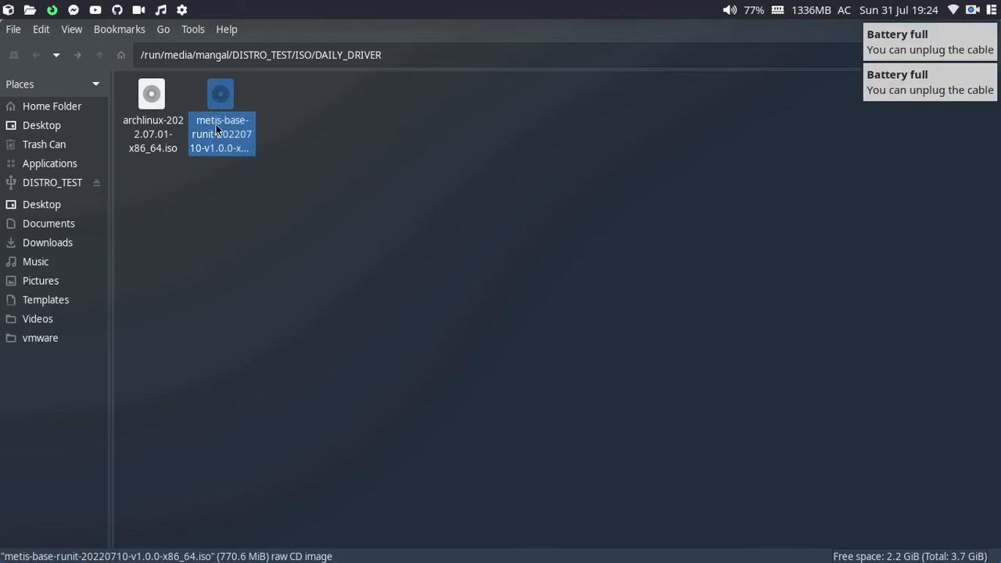
drag(143, 174, 152, 77)
key(alt+Tab)
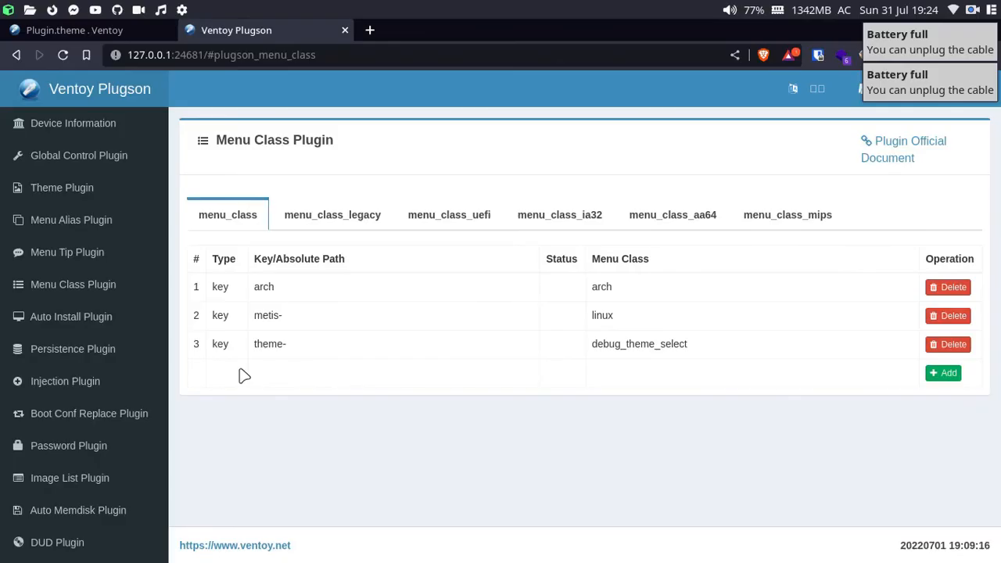
Step: Delete the arch and metis- class entries and add keyword archlinux mapped to class arch
click(950, 289)
click(948, 291)
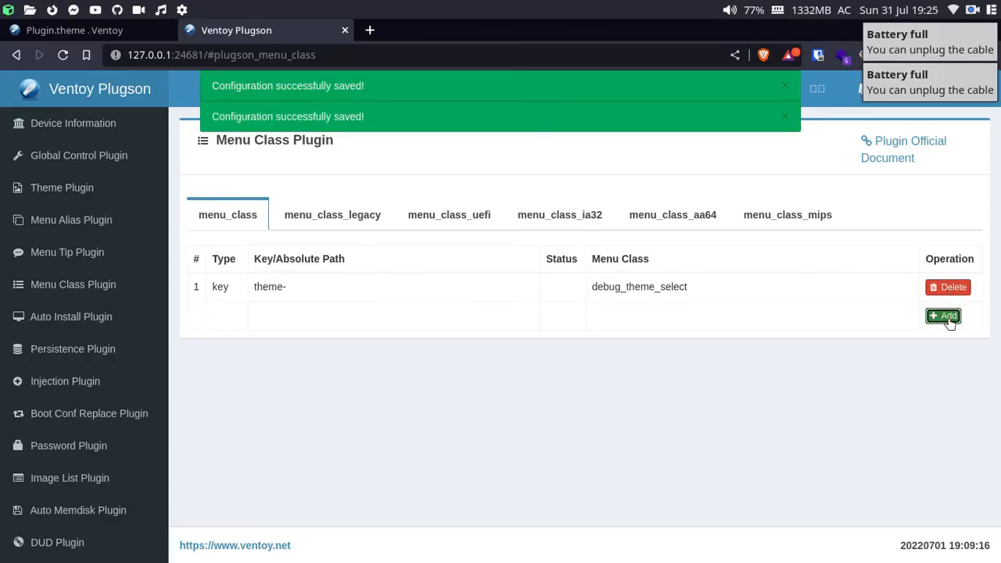
click(944, 315)
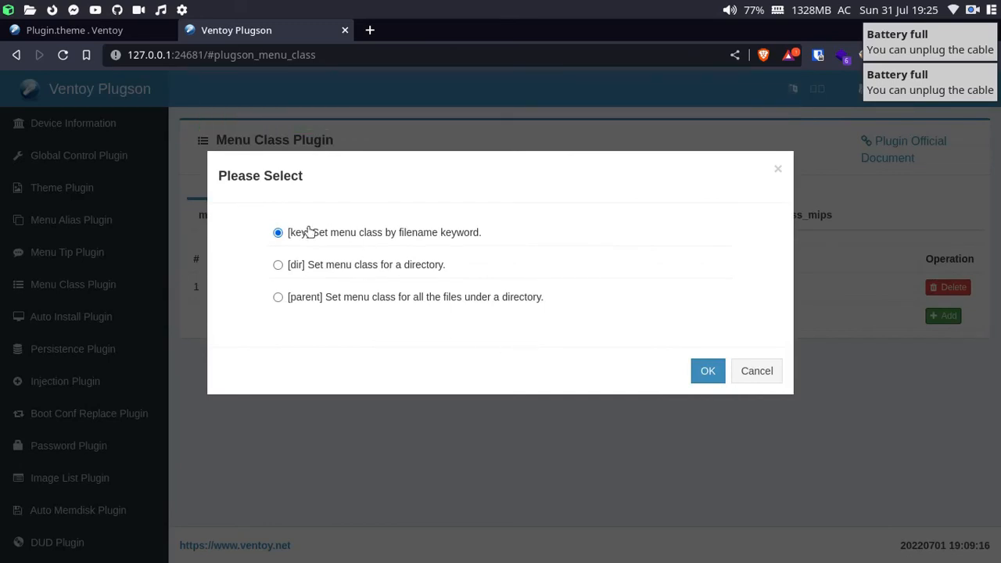
click(699, 372)
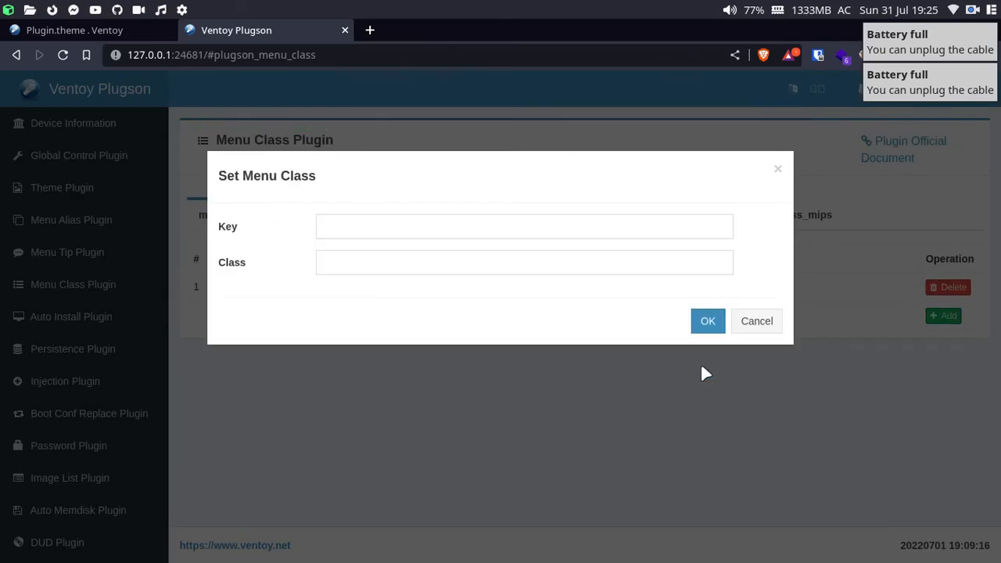
click(401, 226)
text(arch)
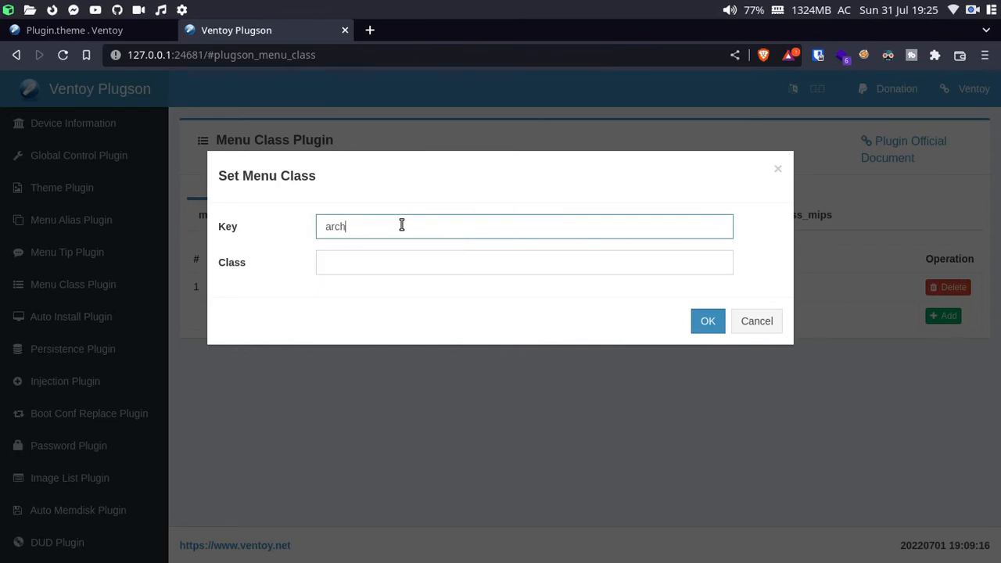
text(linux)
key(Tab)
text(arch)
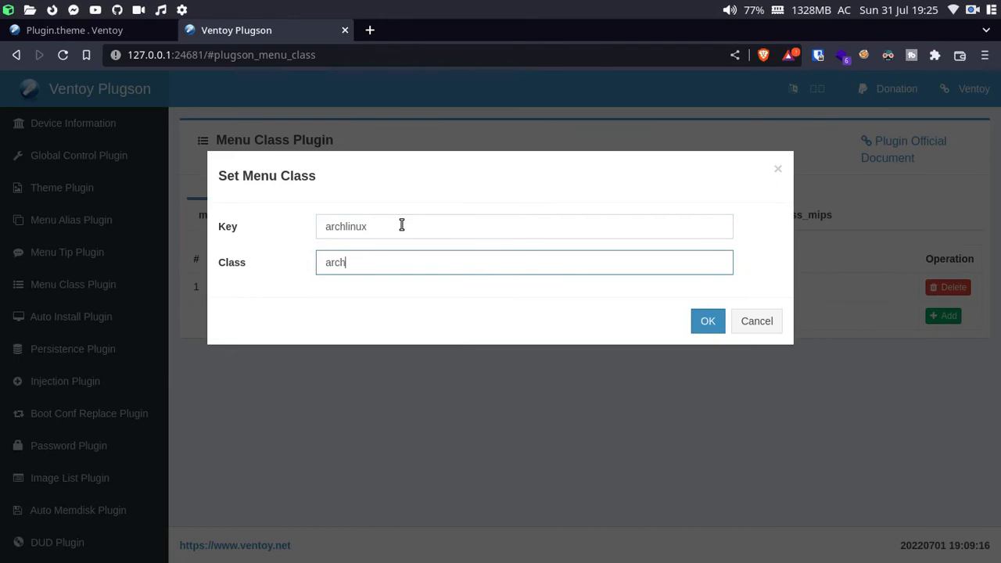
key(Return)
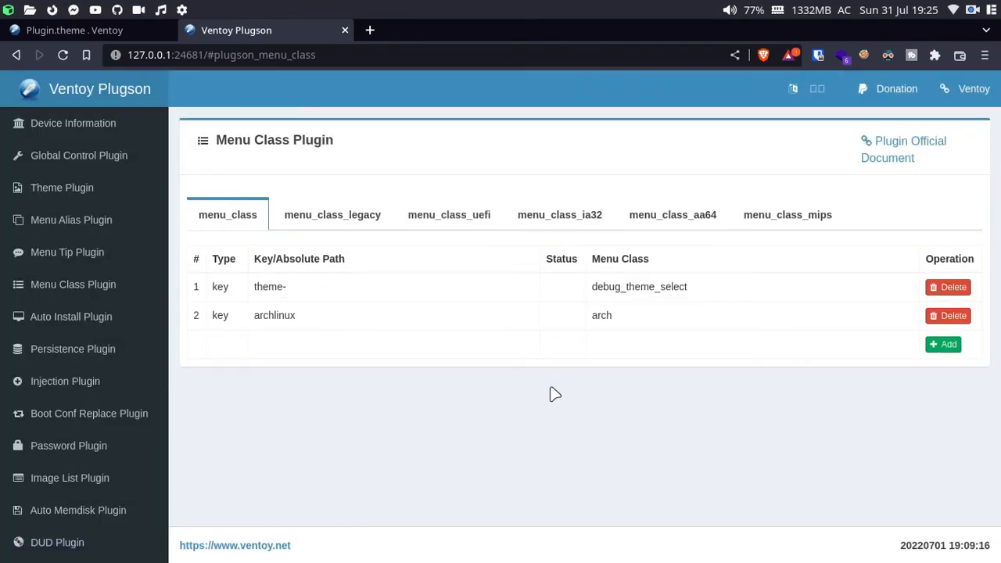
key(super+2)
key(super+3)
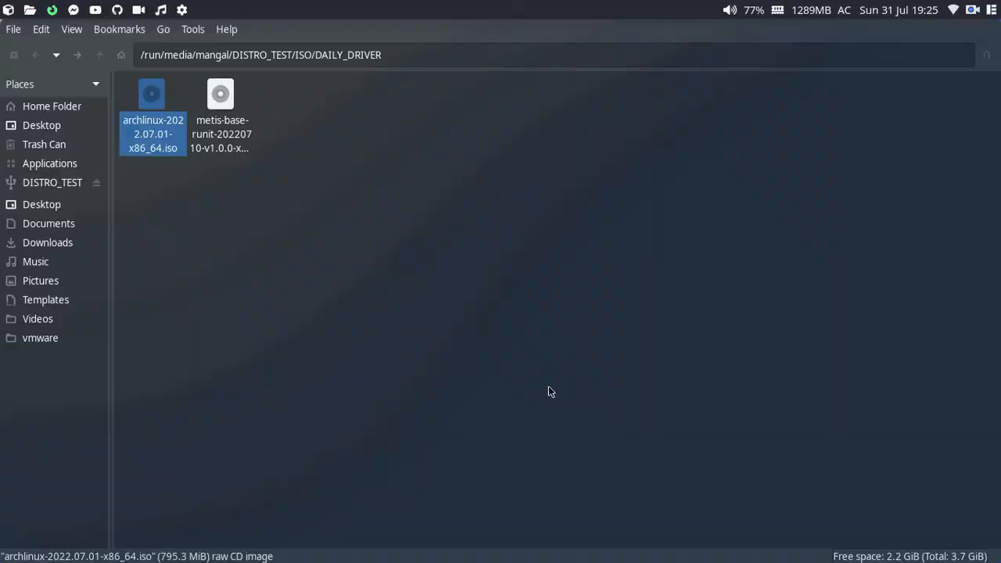
key(super+1)
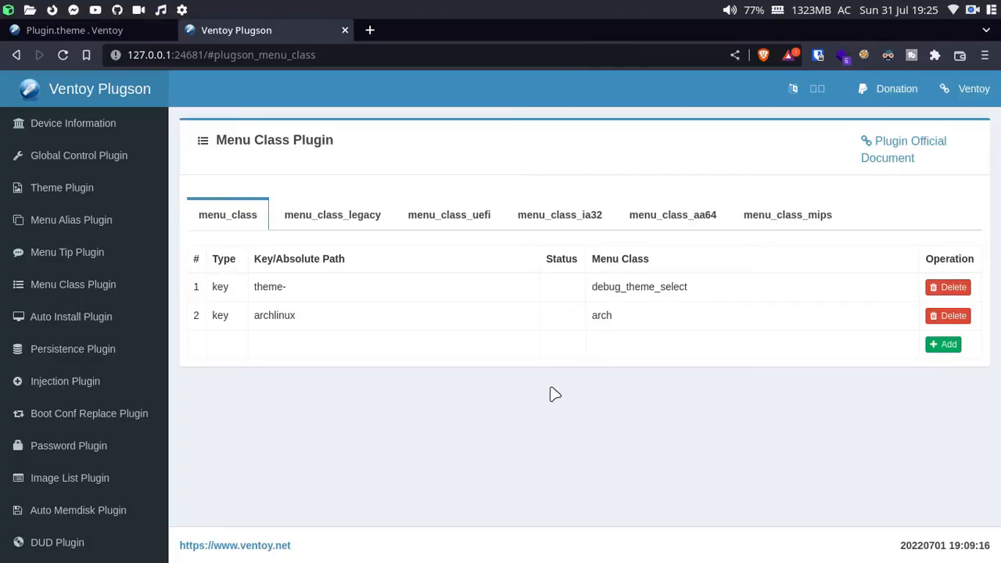
key(super+3)
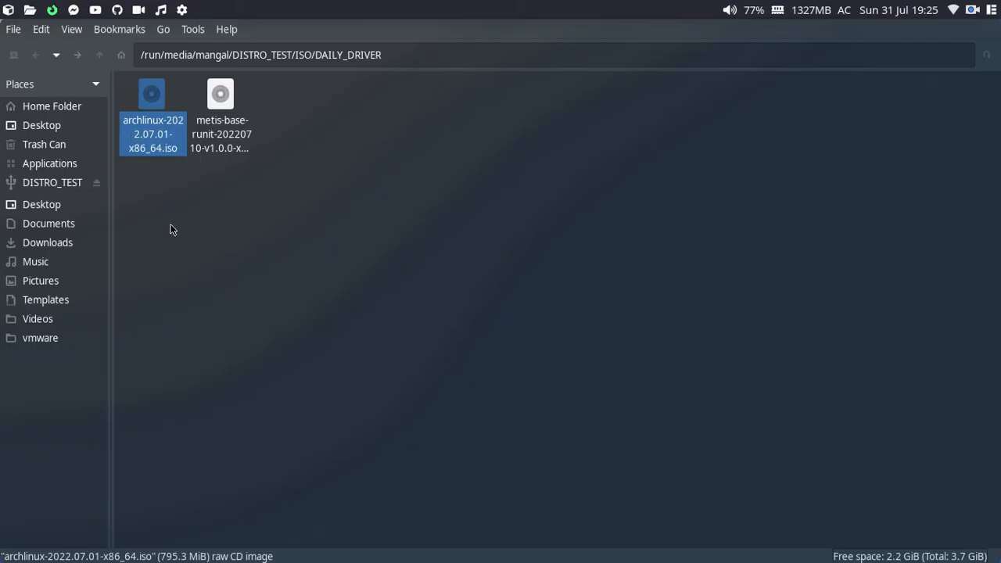
click(148, 218)
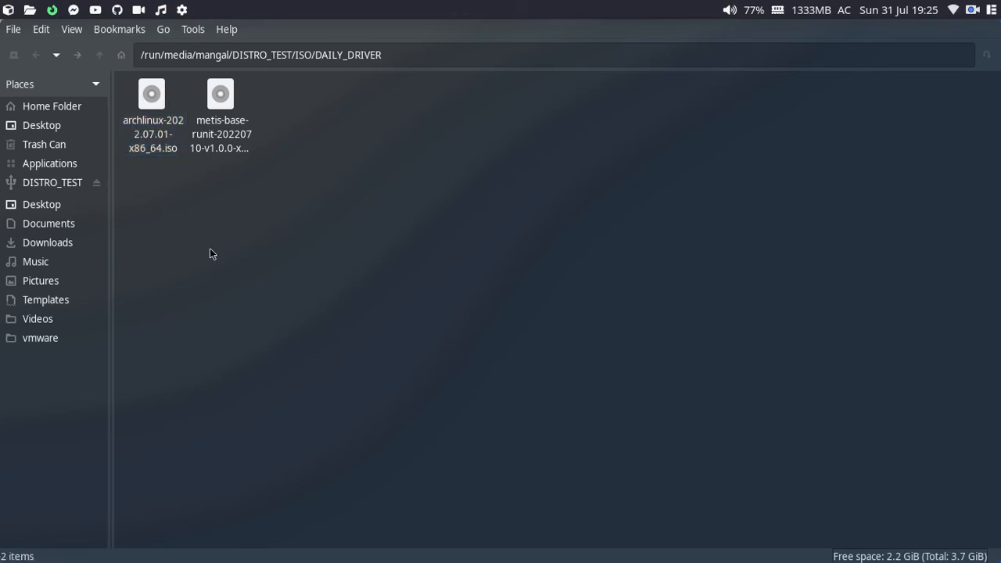
key(super+2)
key(super+1)
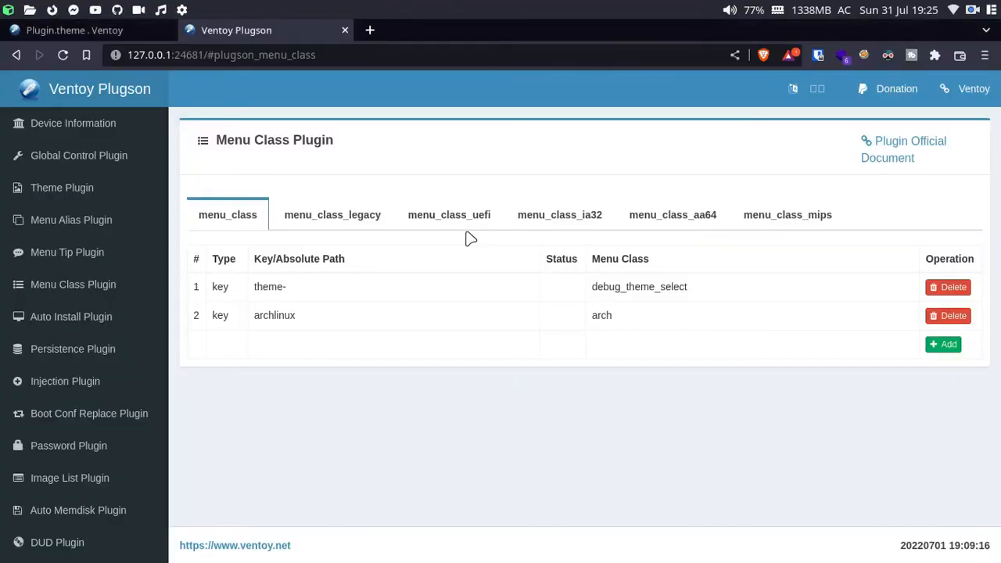
Step: Add a keyword menu class entry mapping metis- to class linux
click(944, 344)
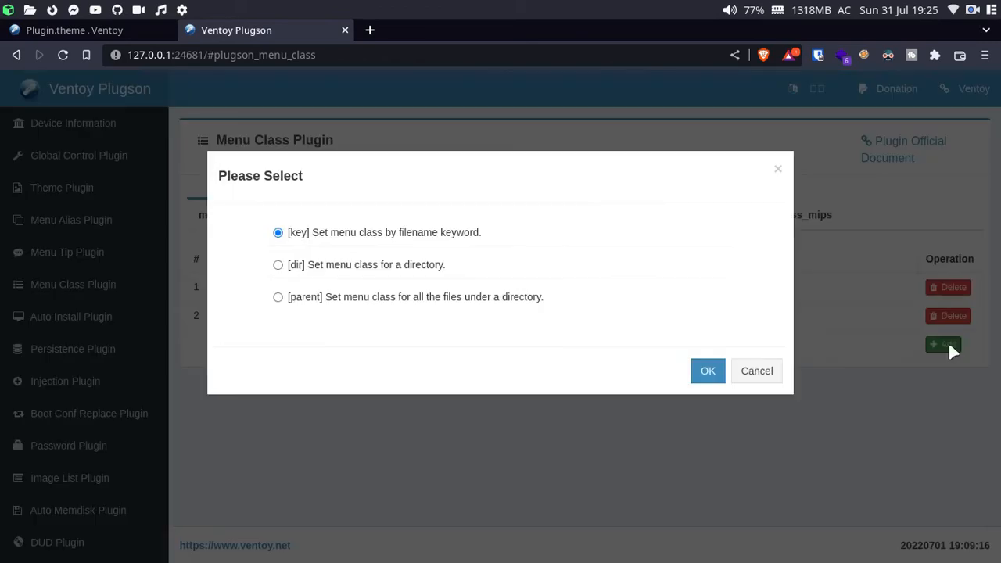
click(700, 372)
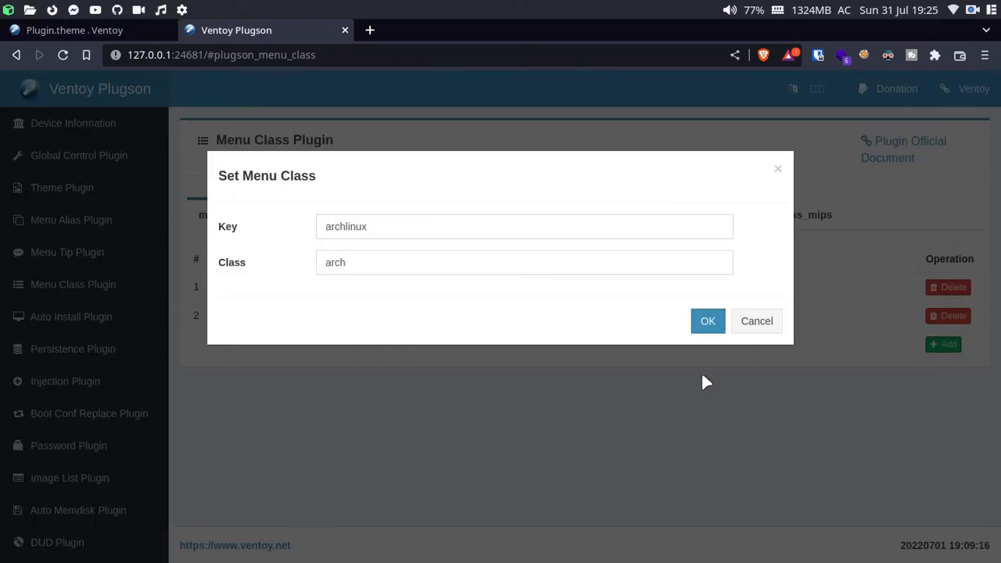
double_click(428, 228)
text(metis-)
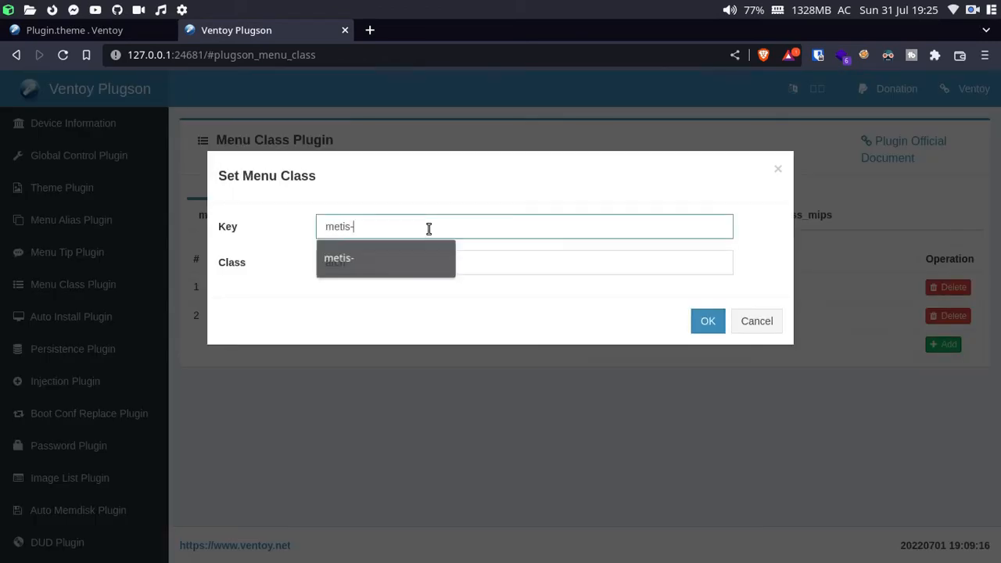
key(Tab)
text(linux)
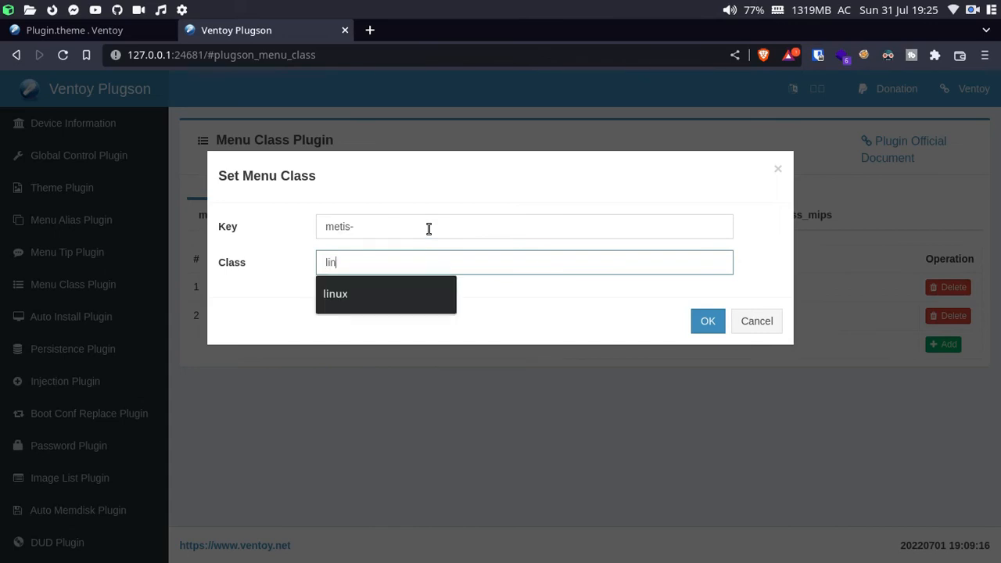
click(701, 329)
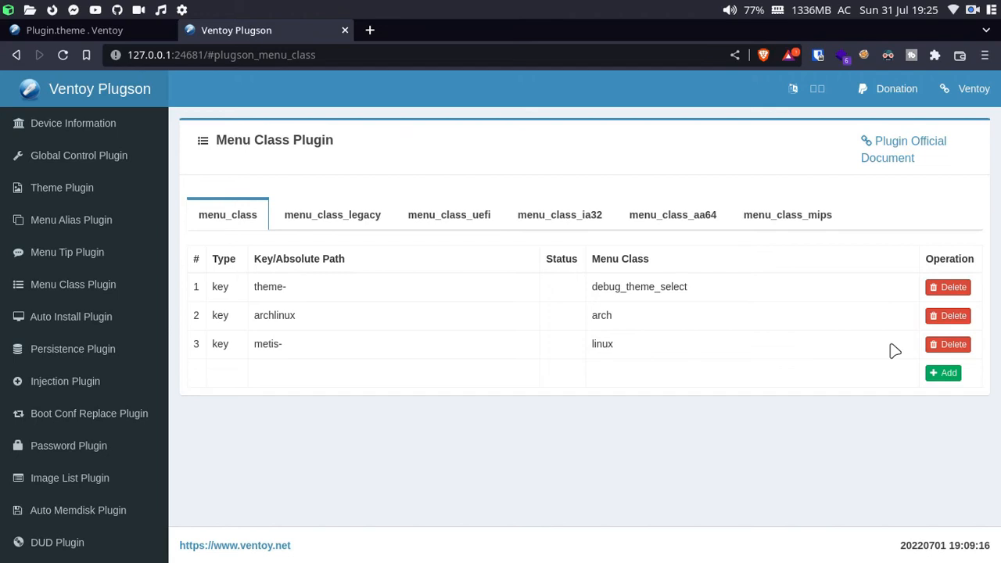
Step: Read the menu_class docs' Built-in Class table, noting debug_theme_select, then return to Plugson
click(896, 151)
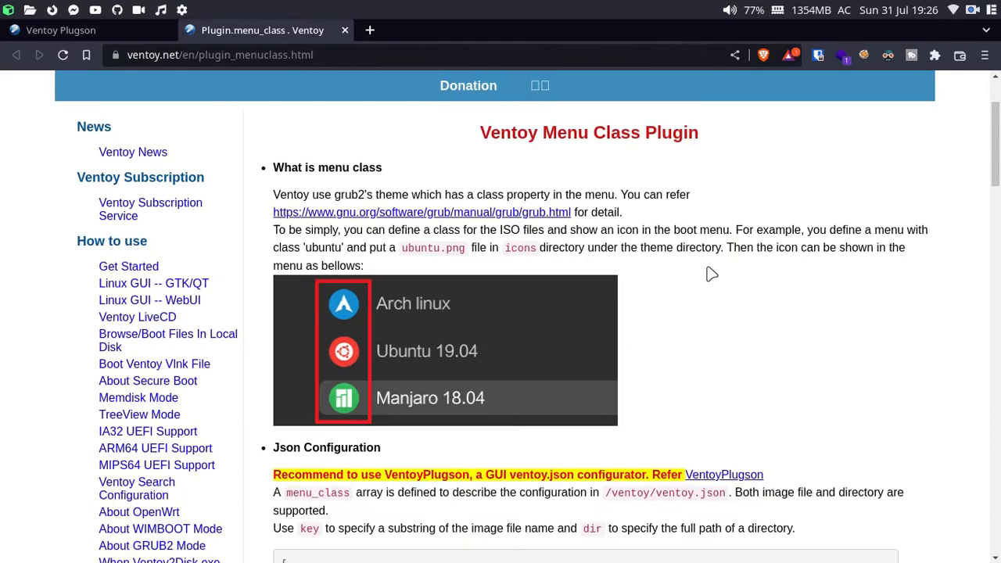
scroll(711, 274, down, 10)
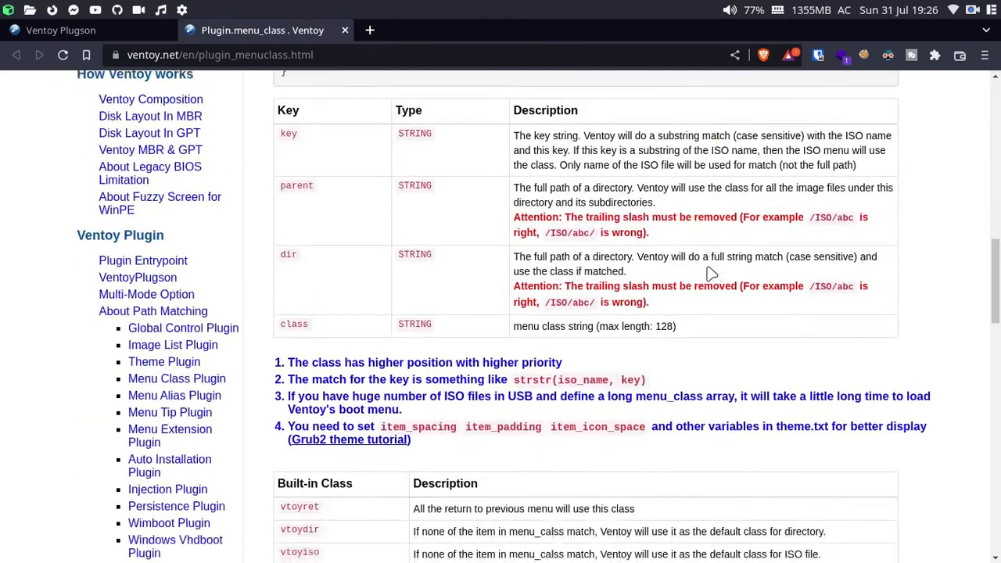
scroll(709, 274, down, 8)
scroll(710, 270, up, 4)
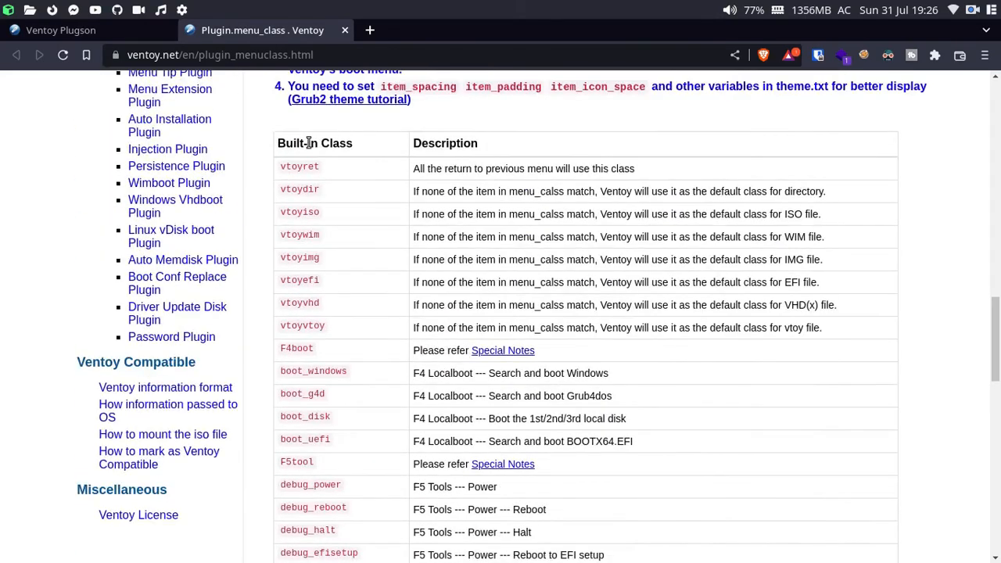
drag(296, 143, 347, 142)
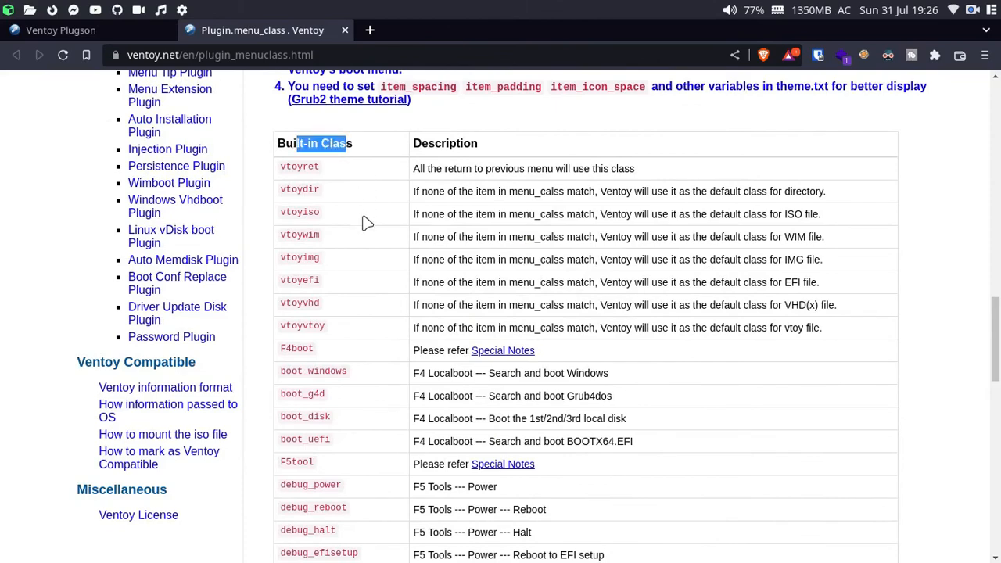
scroll(596, 357, down, 10)
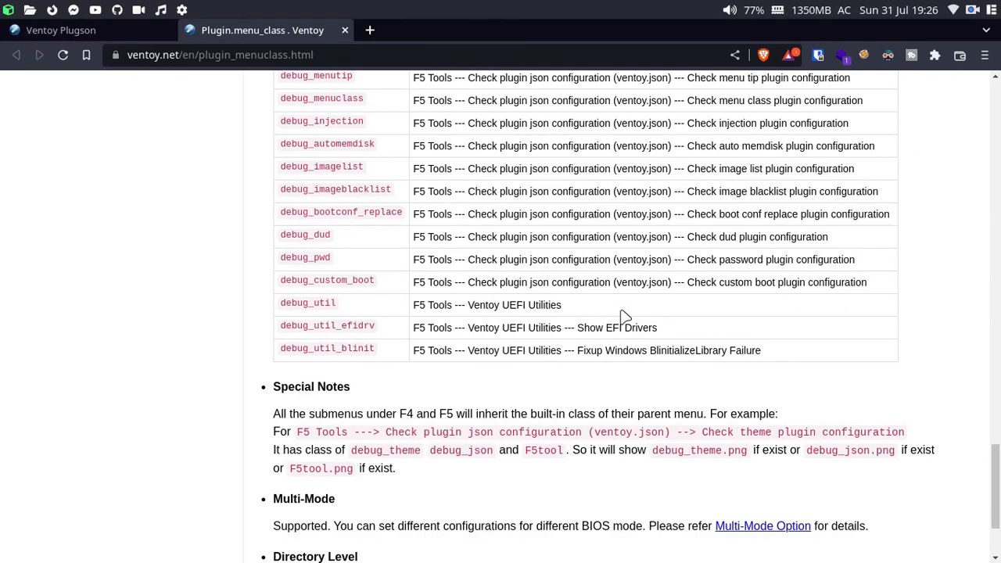
scroll(447, 383, up, 3)
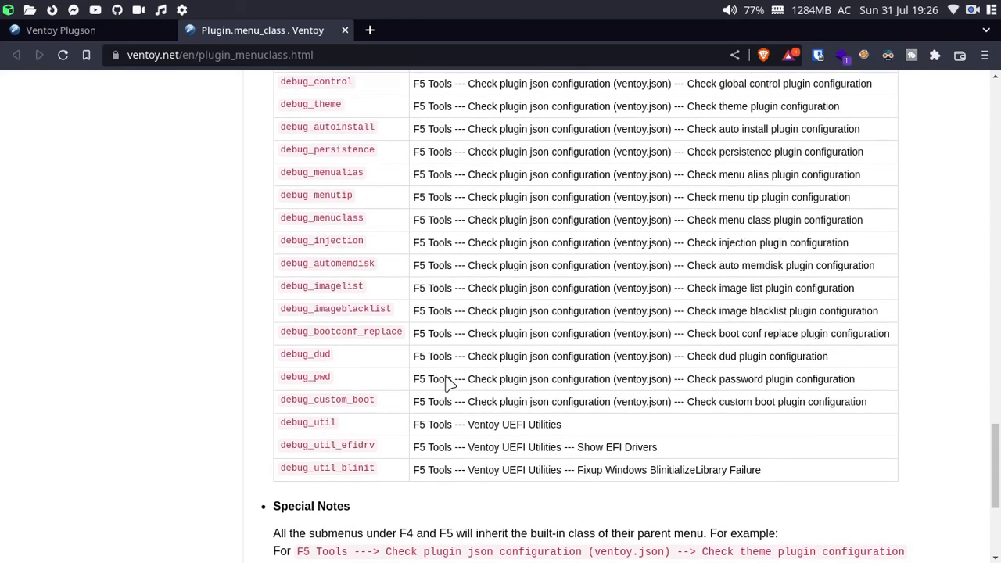
scroll(443, 378, up, 3)
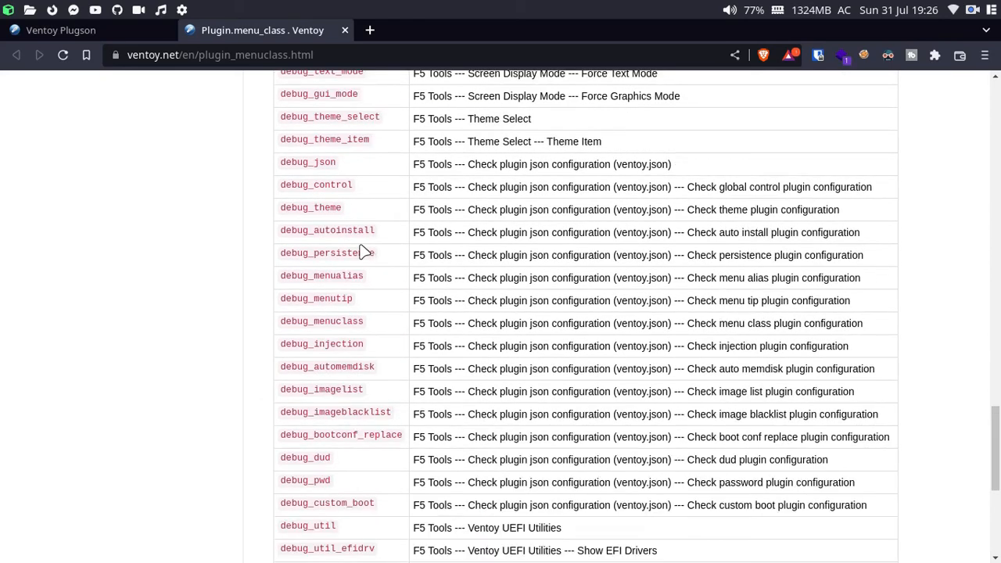
scroll(443, 213, up, 2)
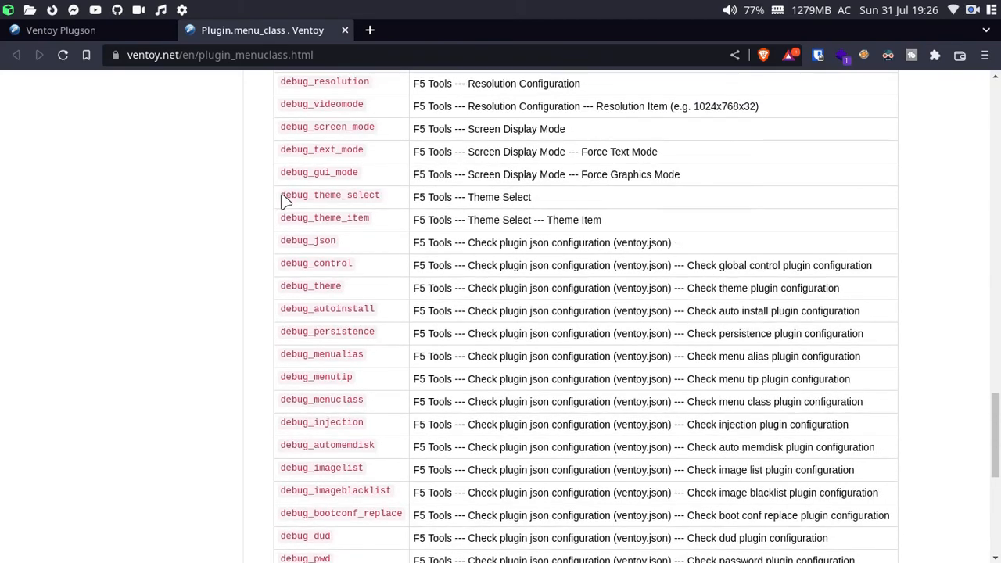
drag(284, 201, 384, 215)
key(ctrl+c)
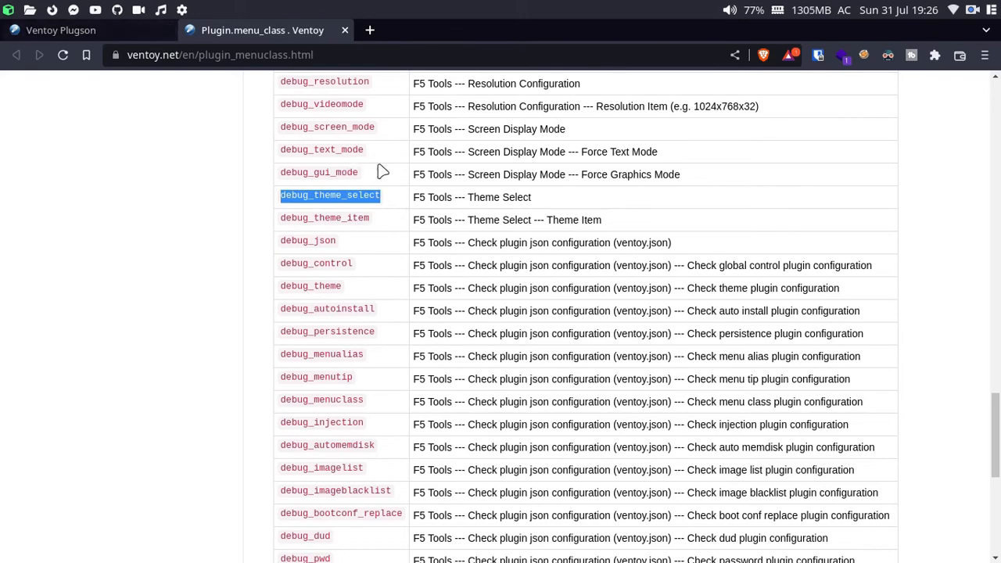
key(ctrl+Tab)
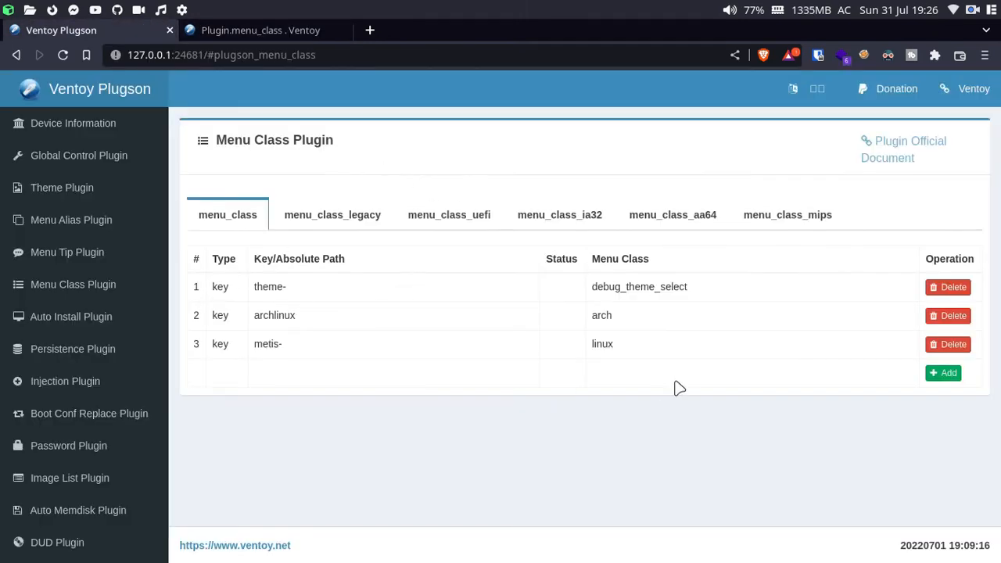
click(937, 375)
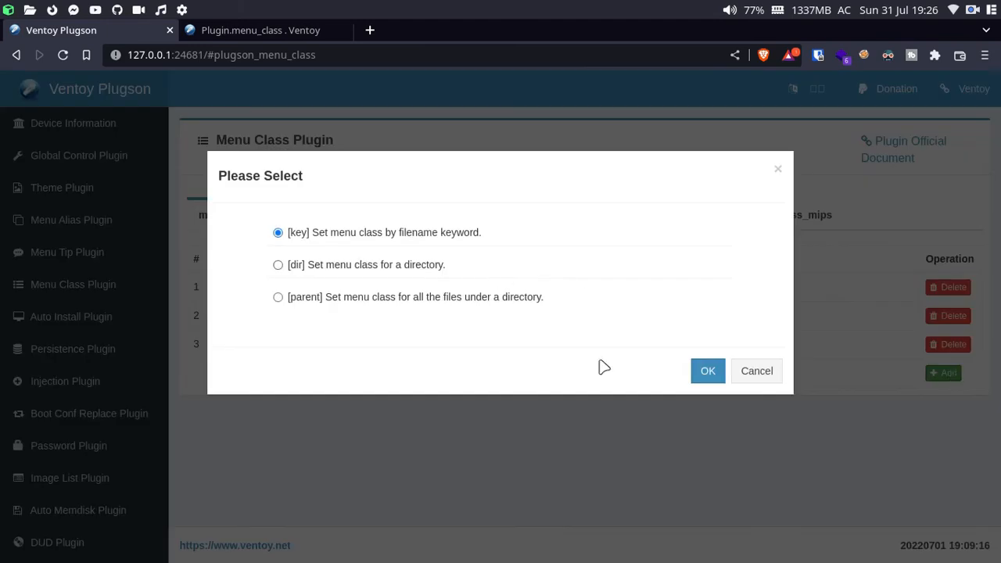
click(706, 373)
double_click(374, 270)
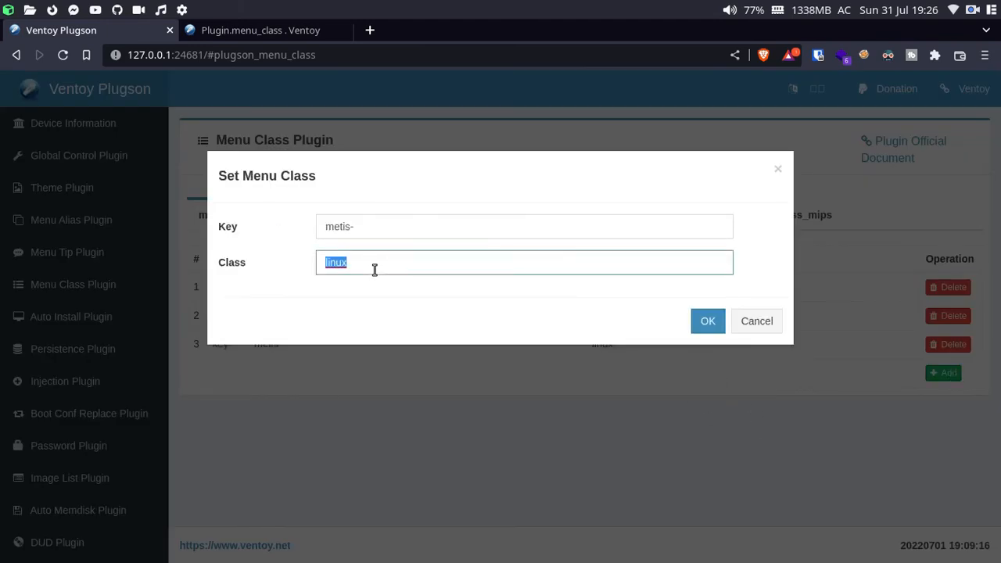
key(ctrl+v)
double_click(398, 223)
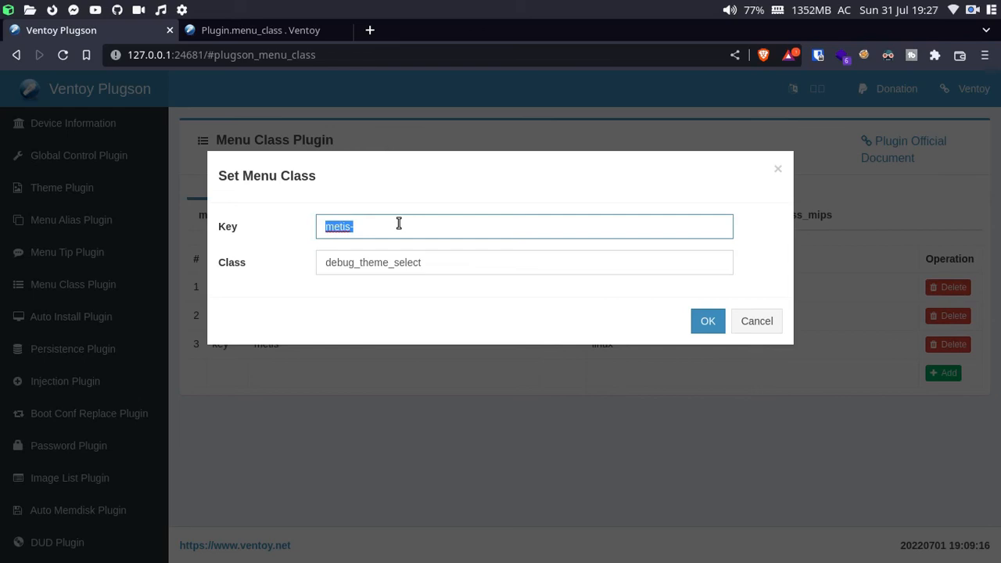
key(BackSpace)
text(custom)
key(BackSpace)
key(BackSpace)
key(BackSpace)
key(BackSpace)
key(BackSpace)
key(BackSpace)
text(build_in)
key(BackSpace)
key(BackSpace)
key(BackSpace)
key(BackSpace)
text(tin_class)
key(Return)
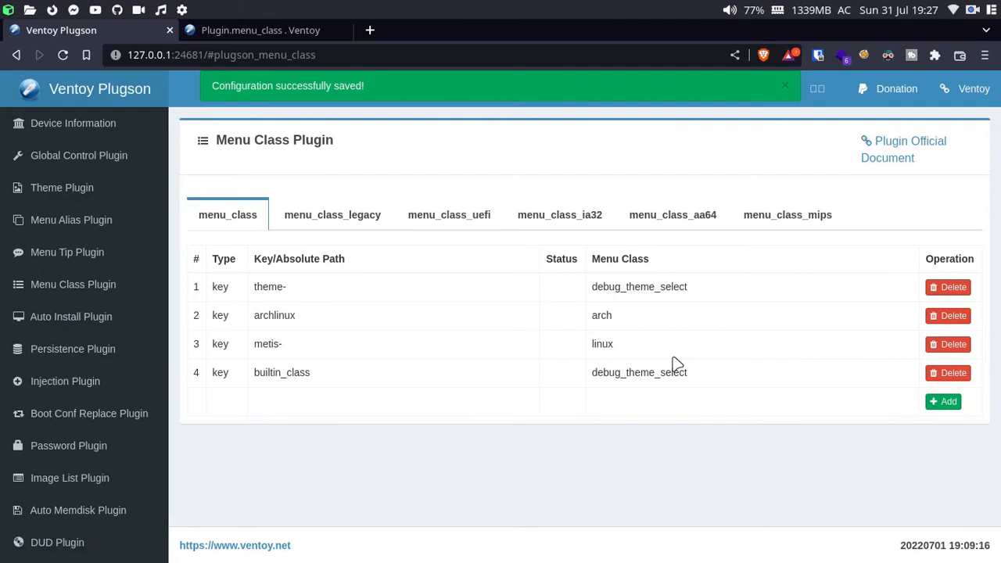
click(958, 373)
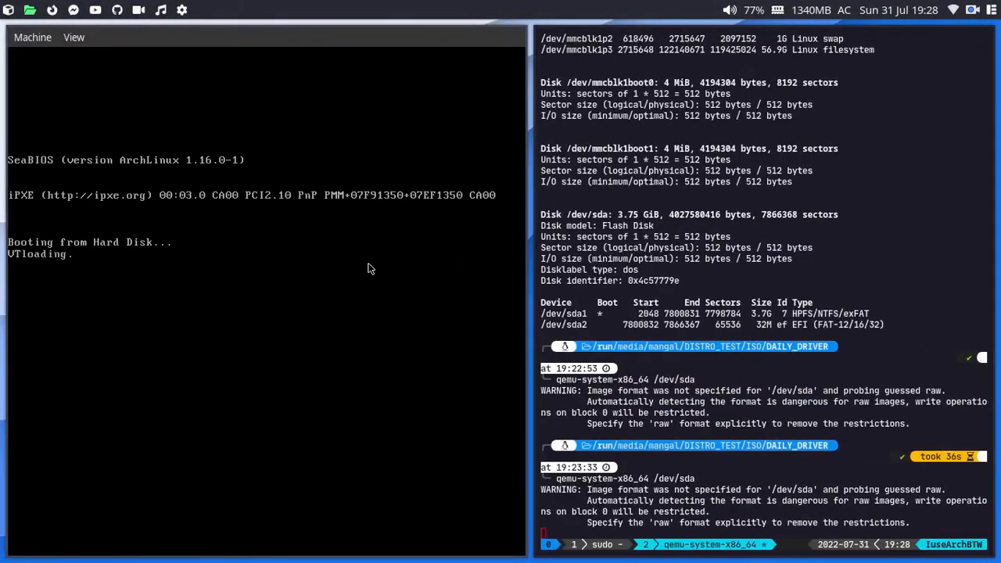
Step: Boot the Ventoy USB in QEMU and step through the tools menu entries
key(super+Up)
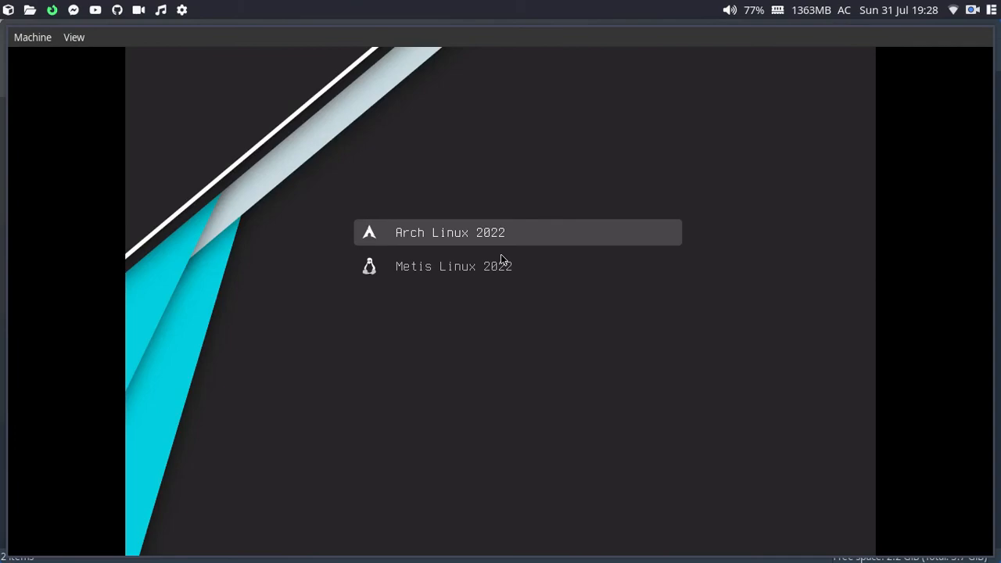
key(Return)
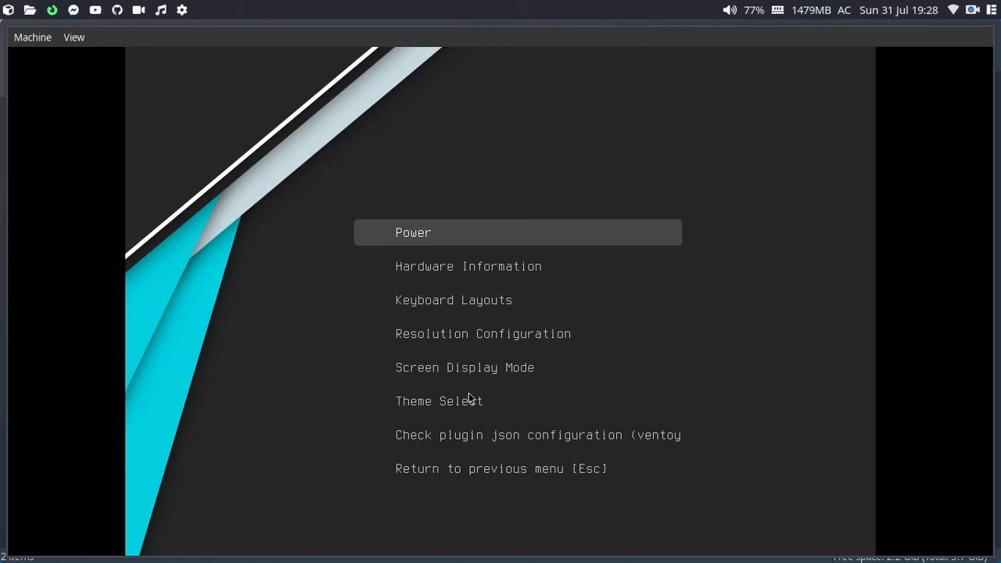
key(Down)
key(Down)
key(Down)
key(Down)
key(Down)
key(Down)
key(Up)
key(Up)
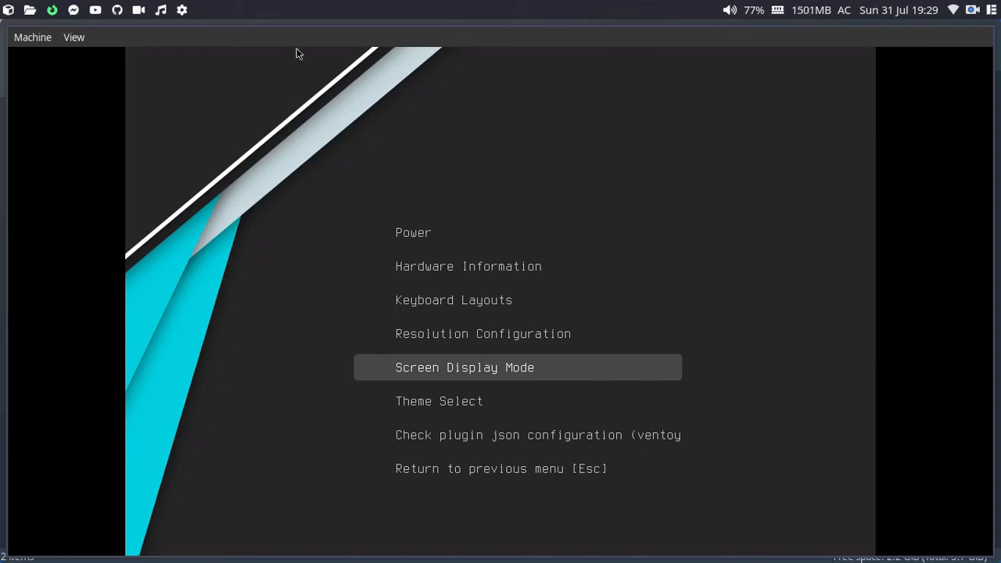
Step: Quit the QEMU virtual machine via Machine > Quit
key(alt+Tab)
key(alt+Tab)
click(40, 38)
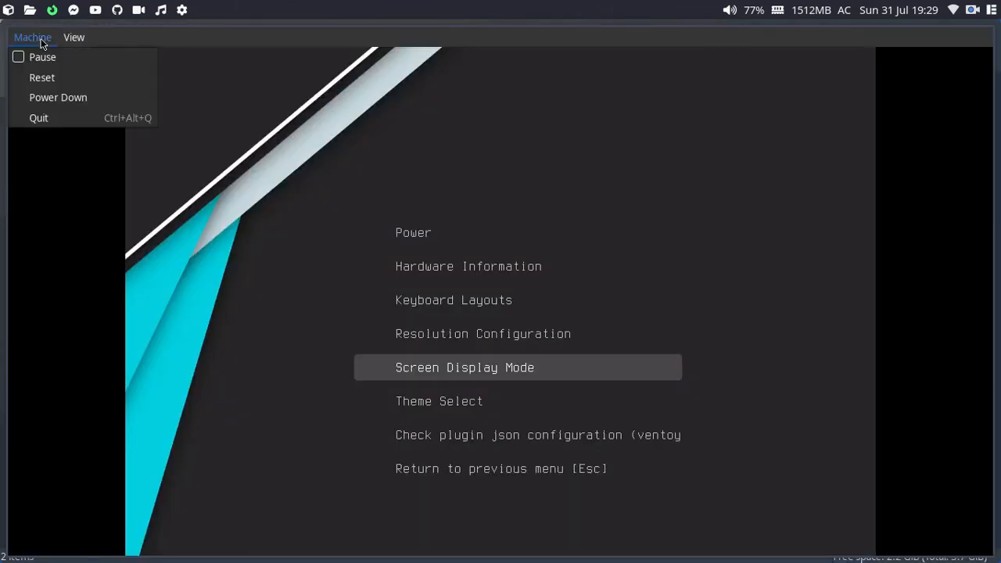
click(73, 118)
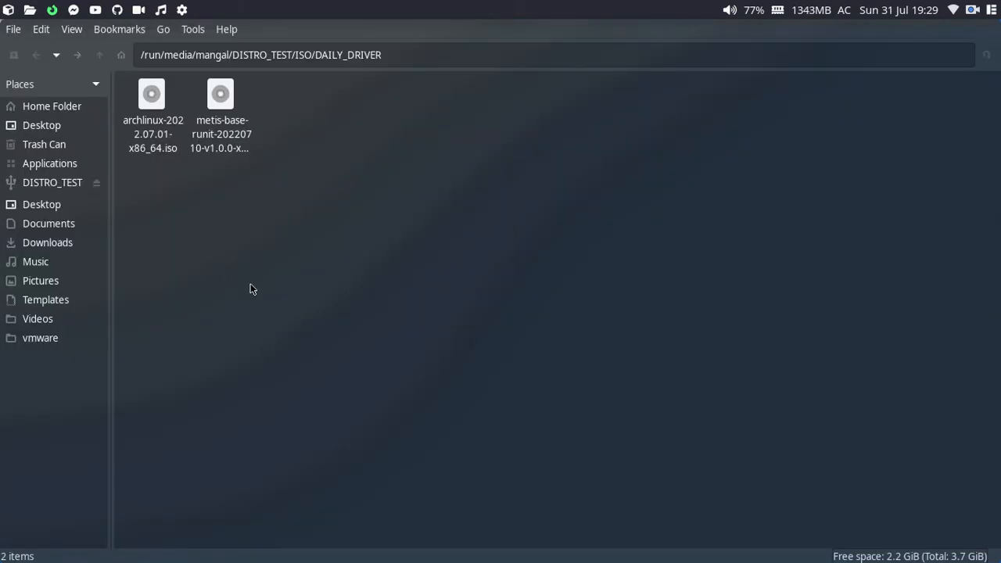
Step: Close PCManFM and bring up Plugson's Password Plugin page, which already has isopwd set
key(ctrl+w)
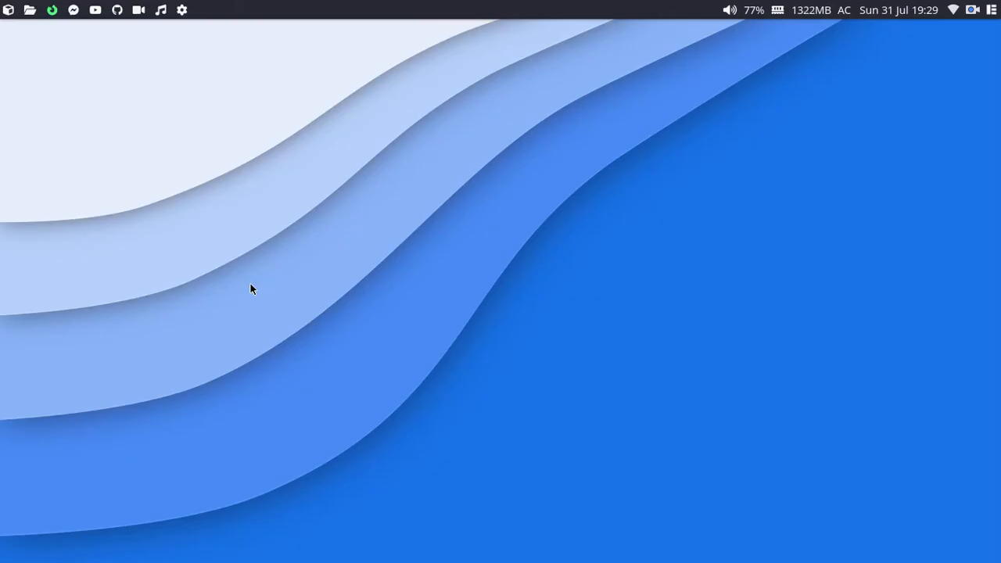
key(alt+Tab)
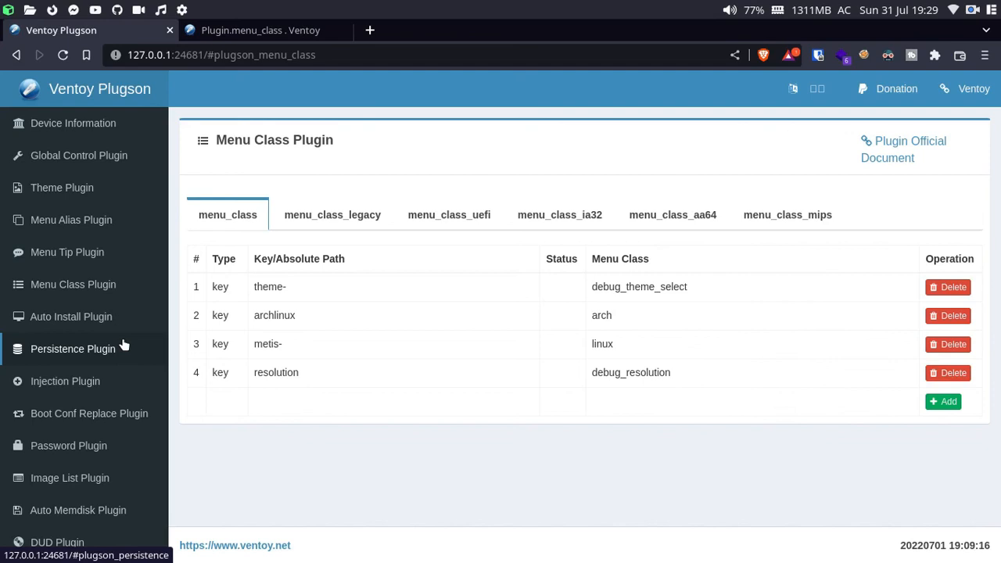
click(84, 457)
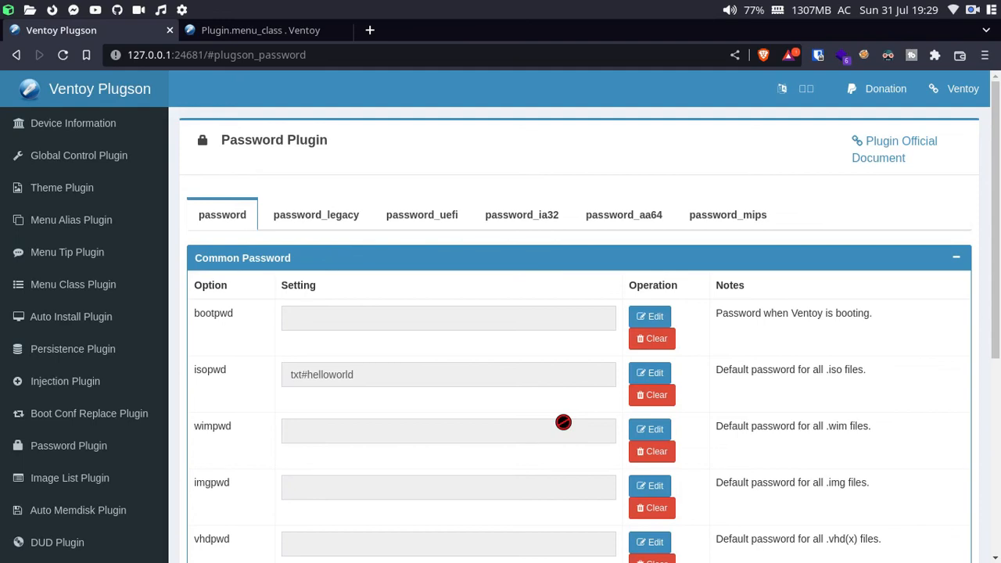
scroll(563, 422, down, 5)
scroll(478, 351, up, 5)
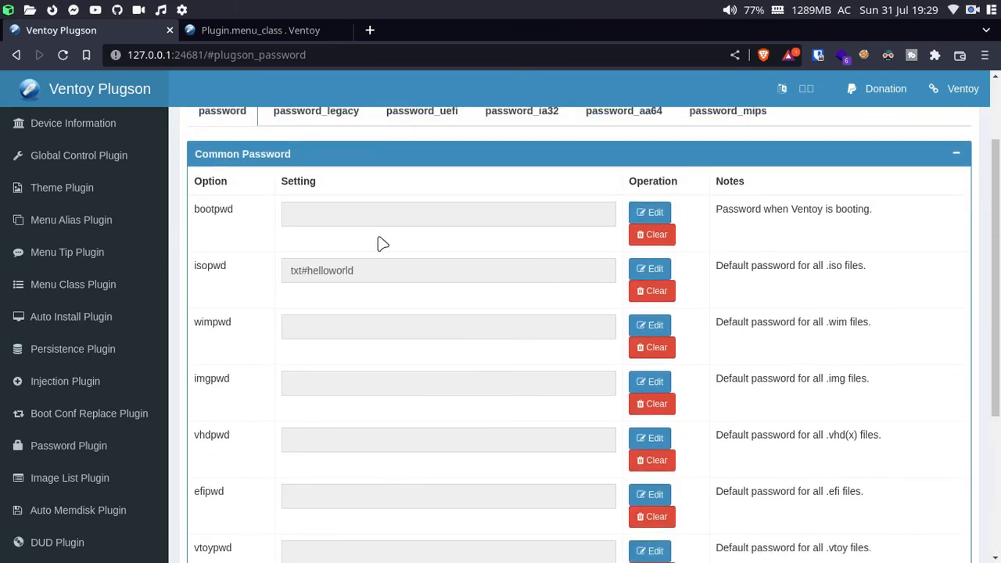
drag(715, 265, 866, 267)
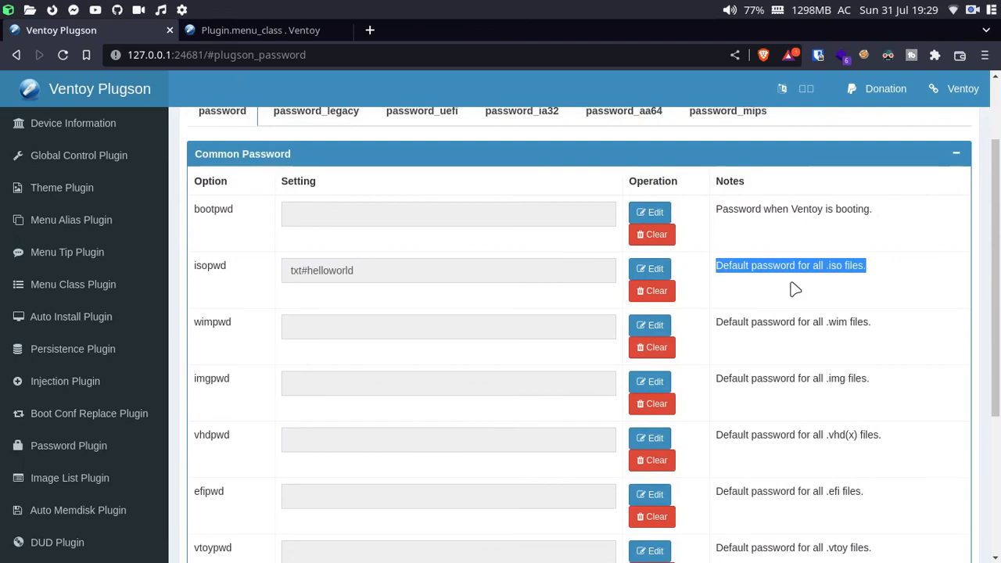
click(650, 270)
click(404, 228)
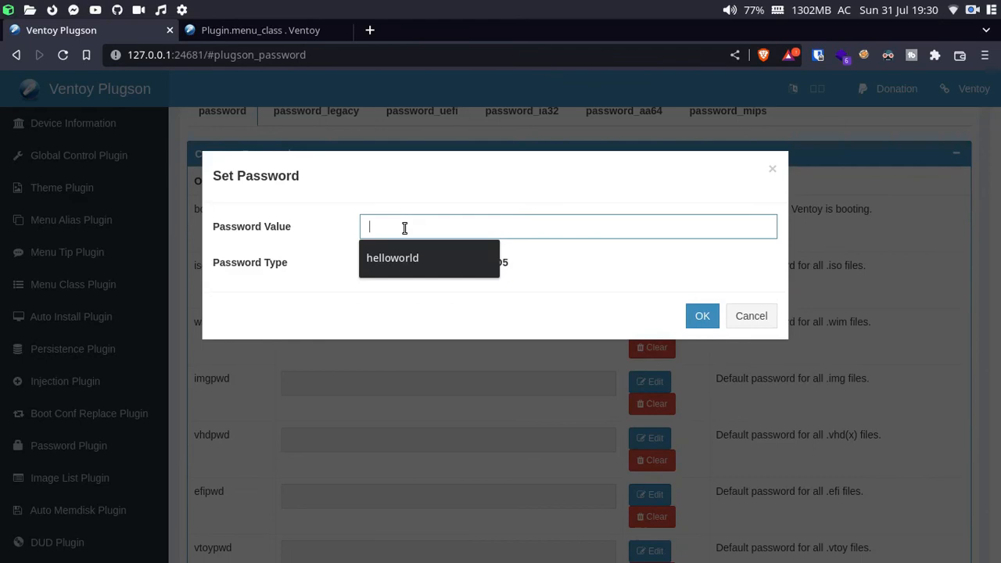
click(559, 268)
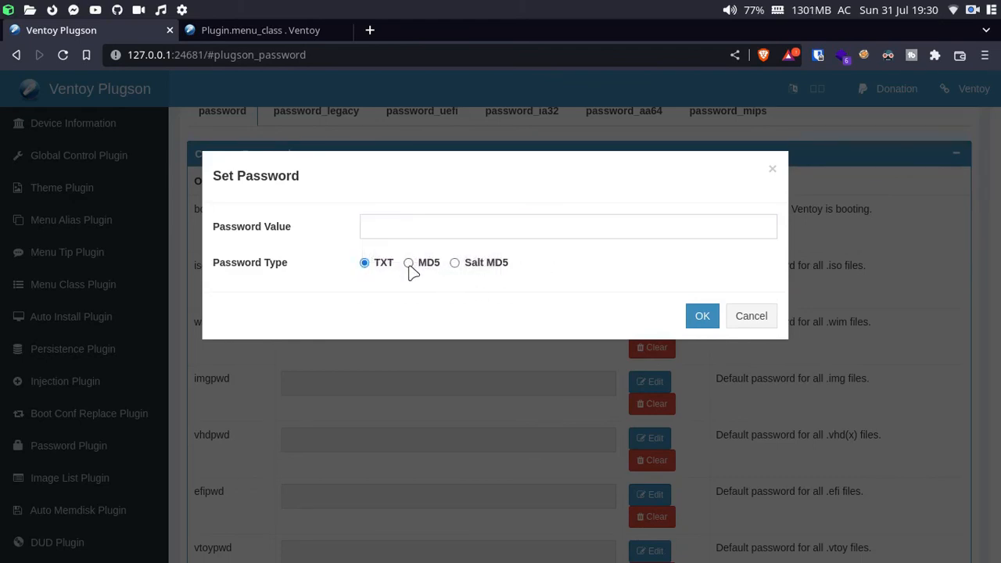
click(398, 222)
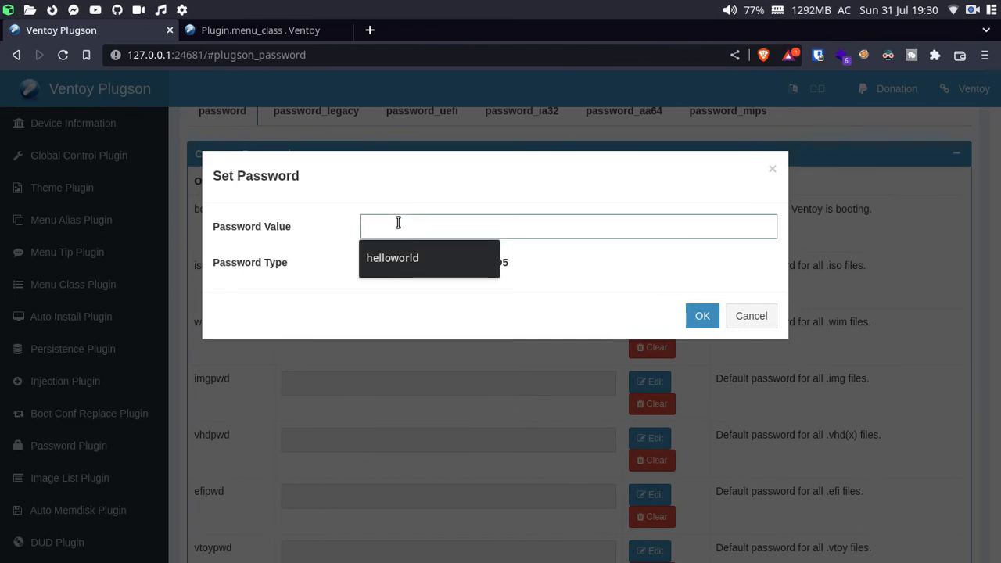
click(594, 327)
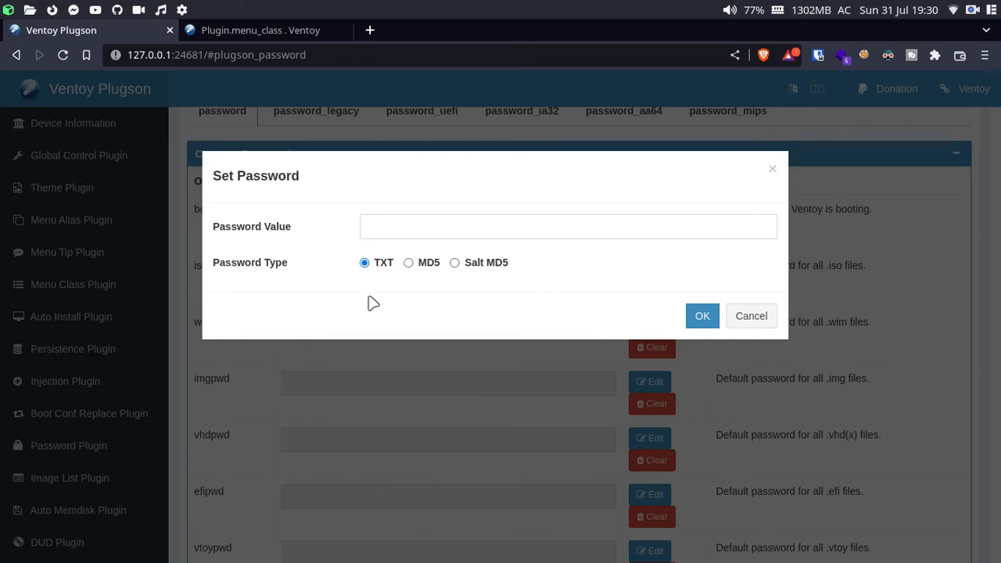
click(418, 215)
click(380, 304)
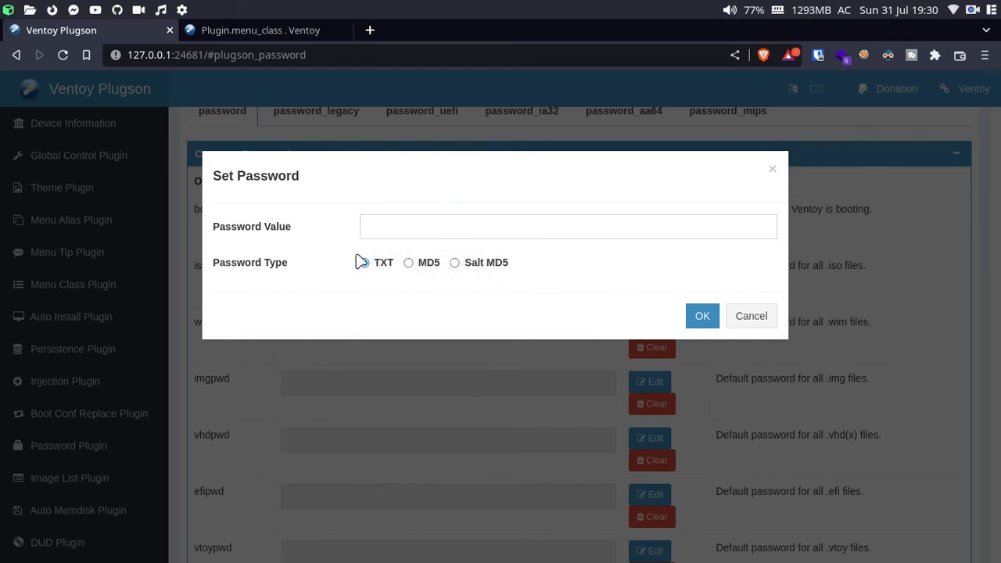
click(440, 230)
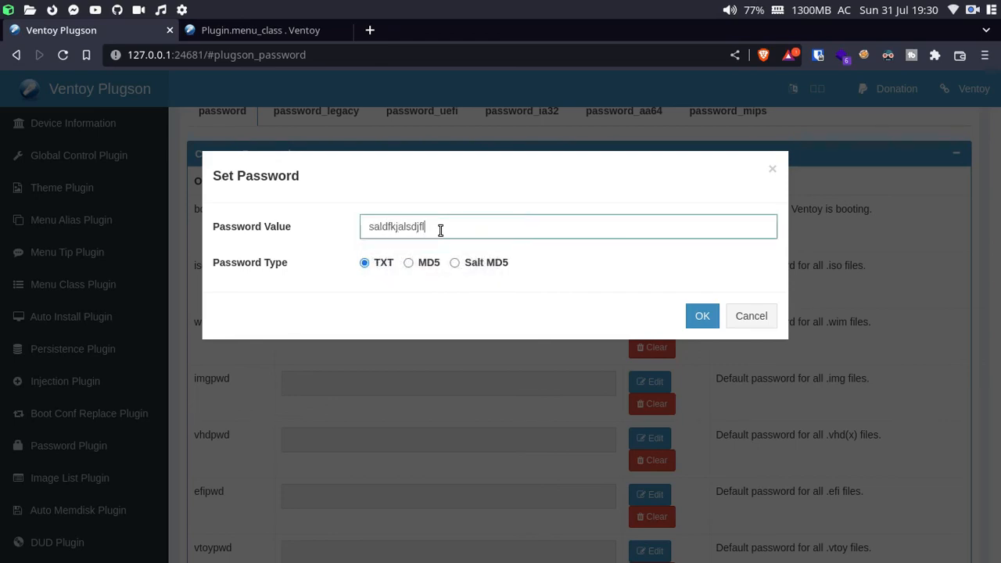
key(ctrl+a)
key(BackSpace)
click(748, 316)
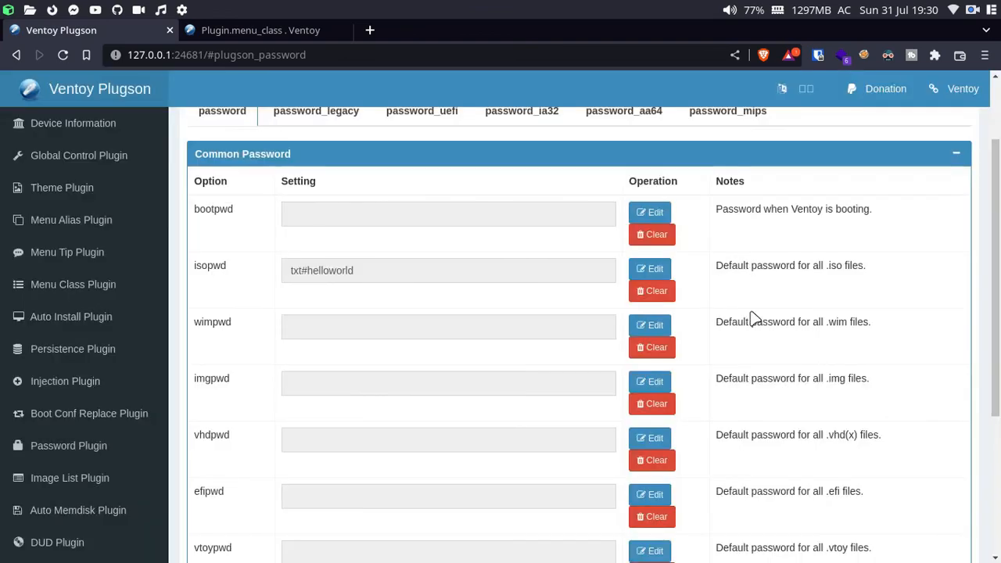
scroll(333, 367, up, 2)
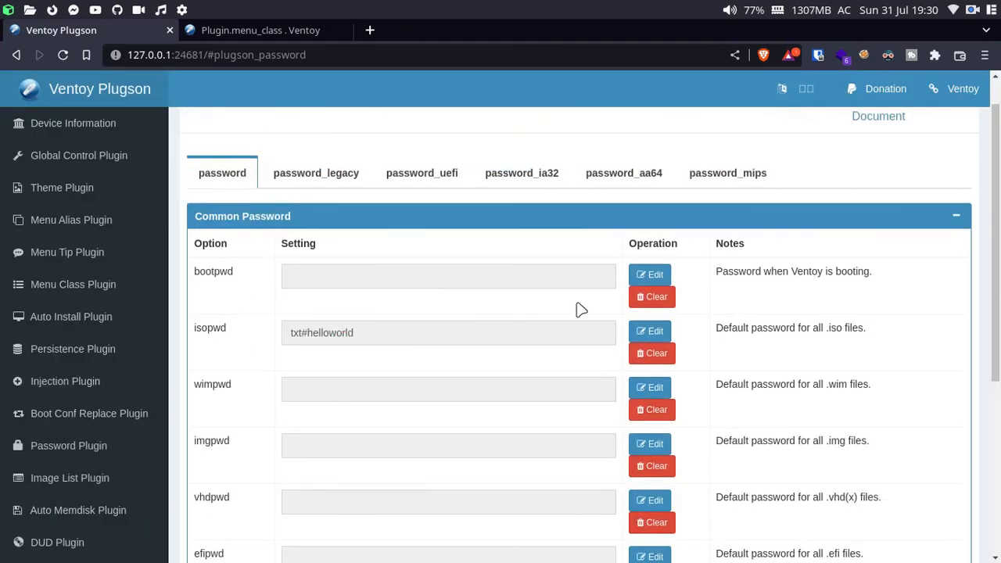
scroll(234, 262, down, 4)
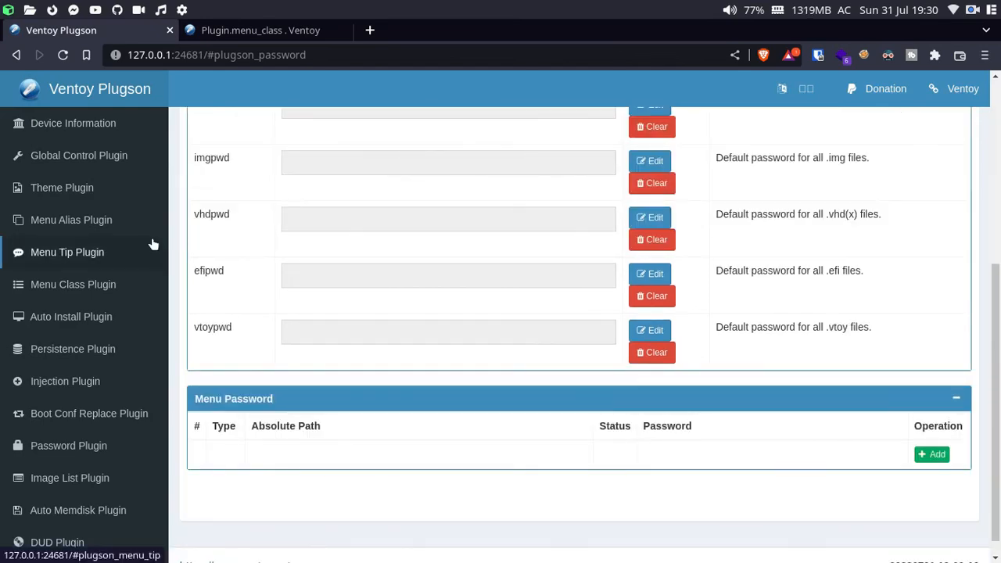
scroll(493, 320, up, 5)
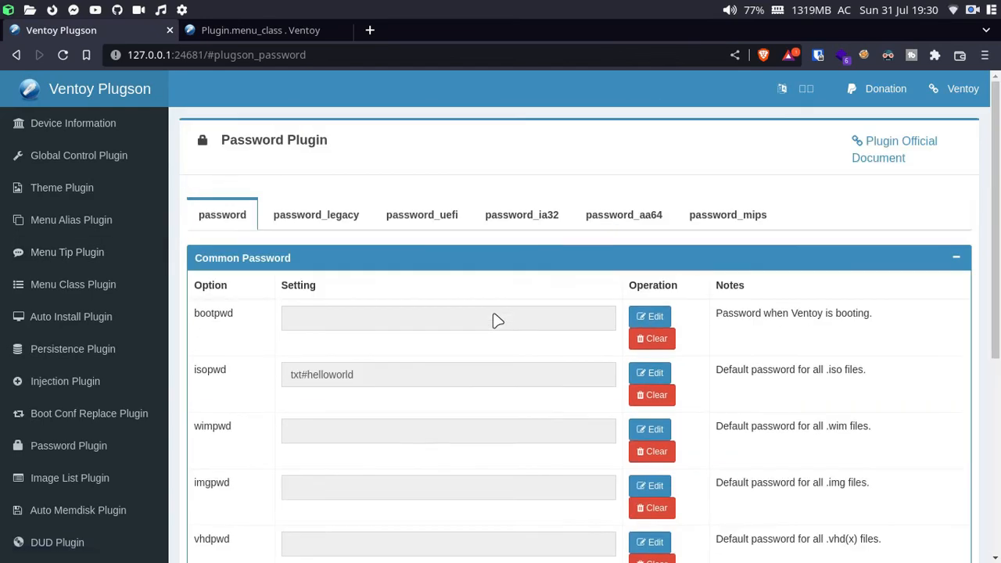
Step: Read through the ventoy.net Plugin.menu_class documentation, then close the browser to the desktop
click(309, 32)
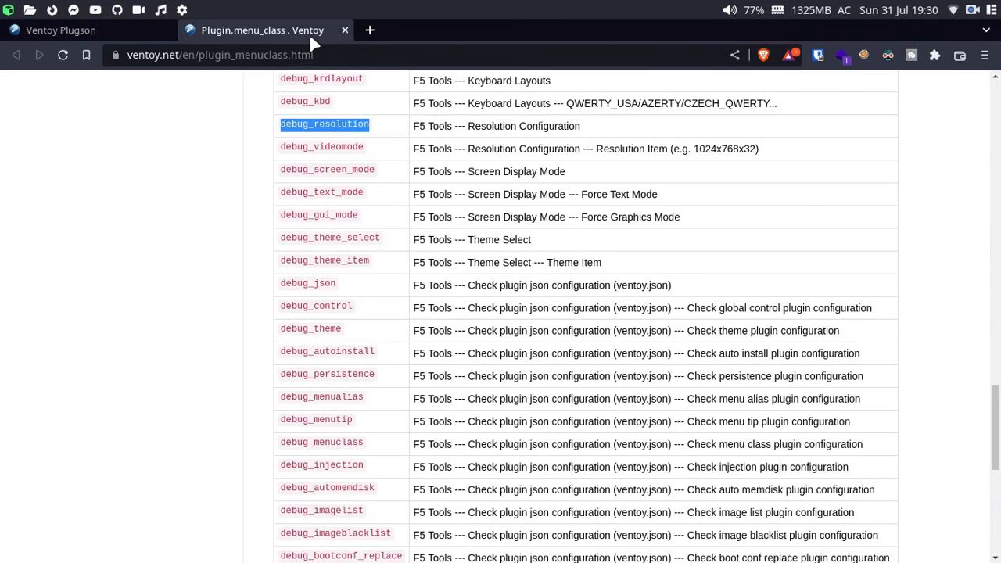
scroll(493, 319, up, 15)
scroll(491, 314, down, 5)
scroll(491, 314, down, 4)
scroll(491, 313, up, 6)
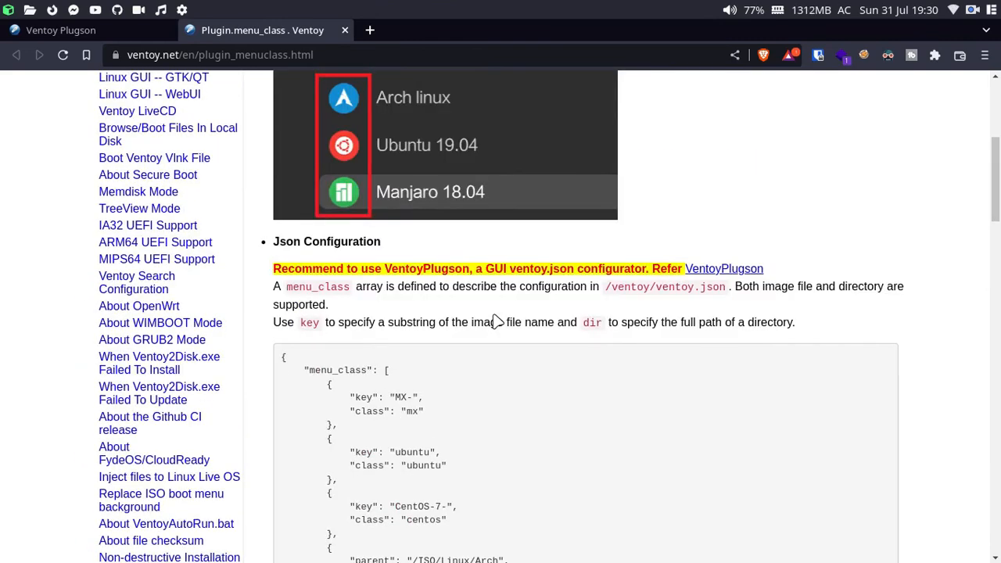
key(ctrl+w)
key(ctrl+w)
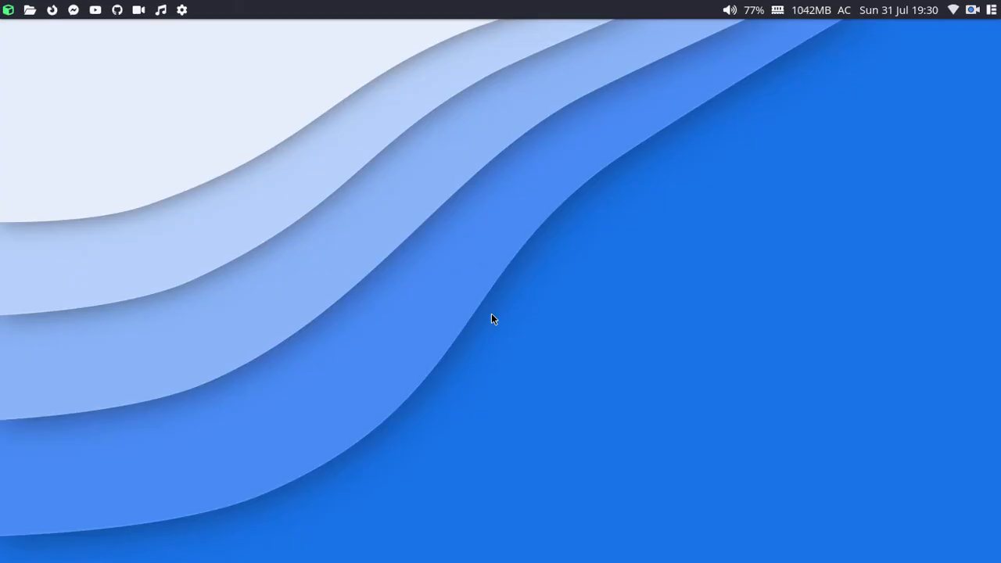